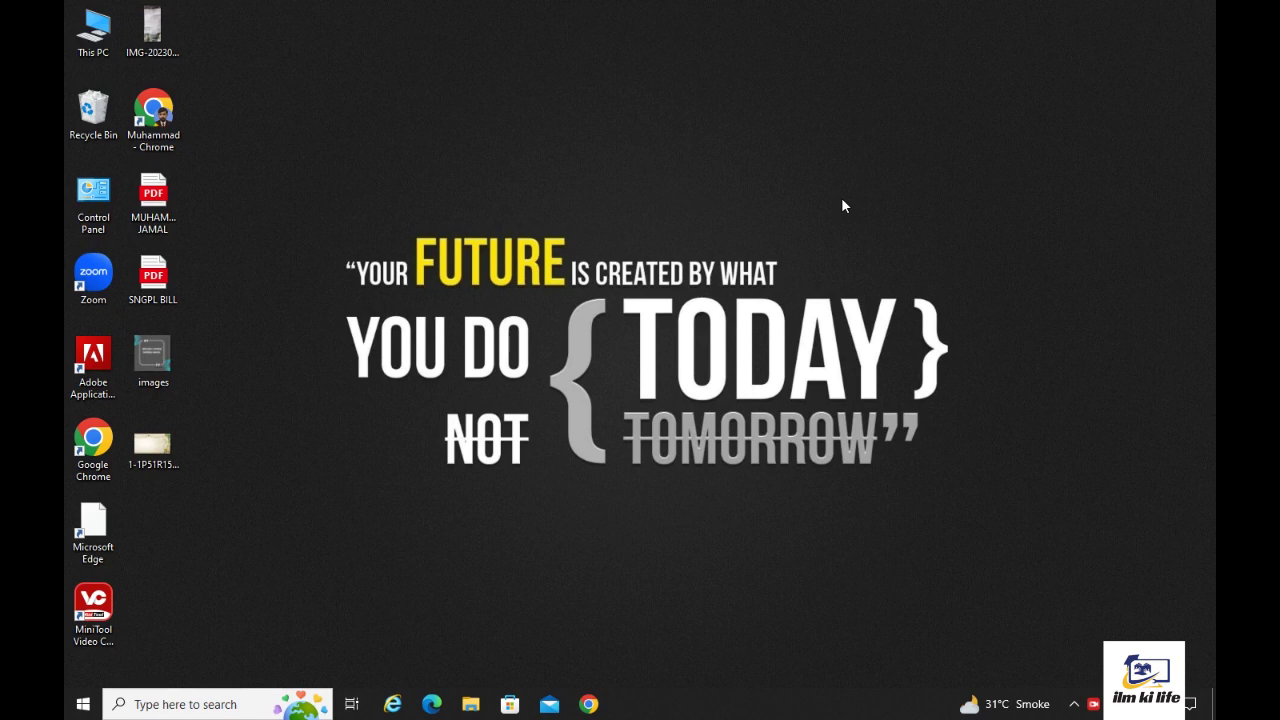
Step: Launch Microsoft Word and create a new blank document
key("super+r")
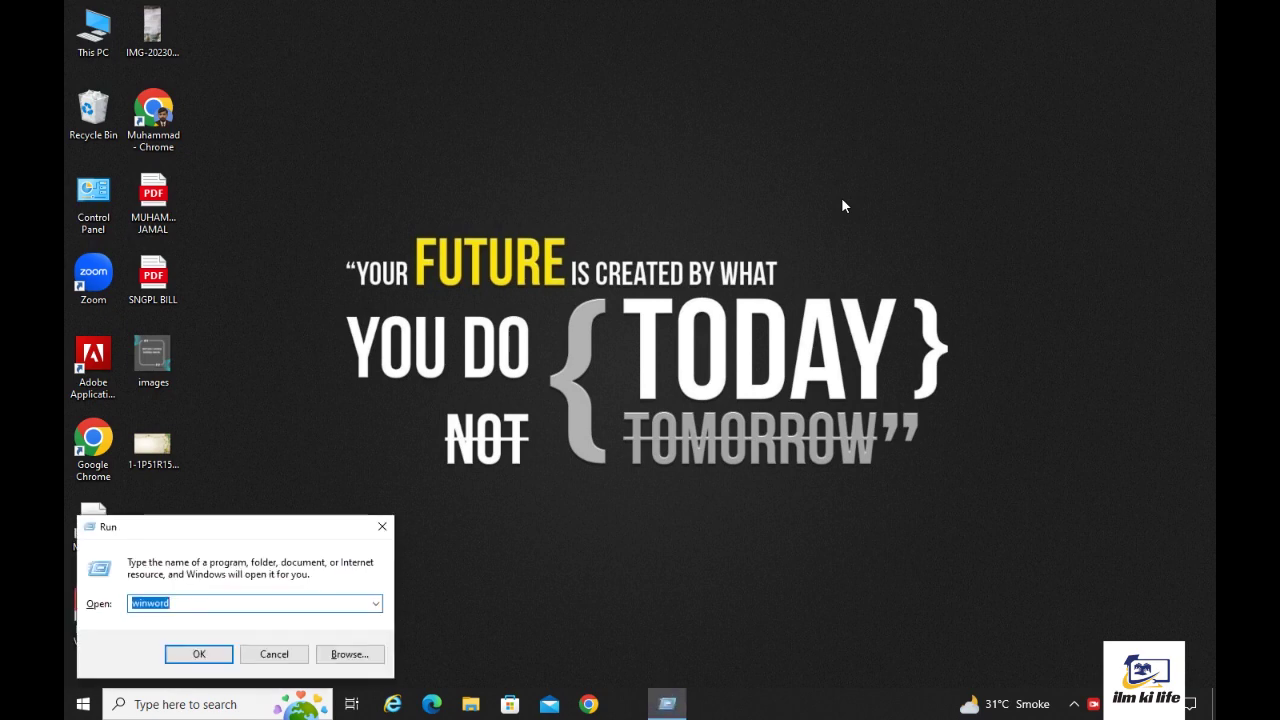
key("Return")
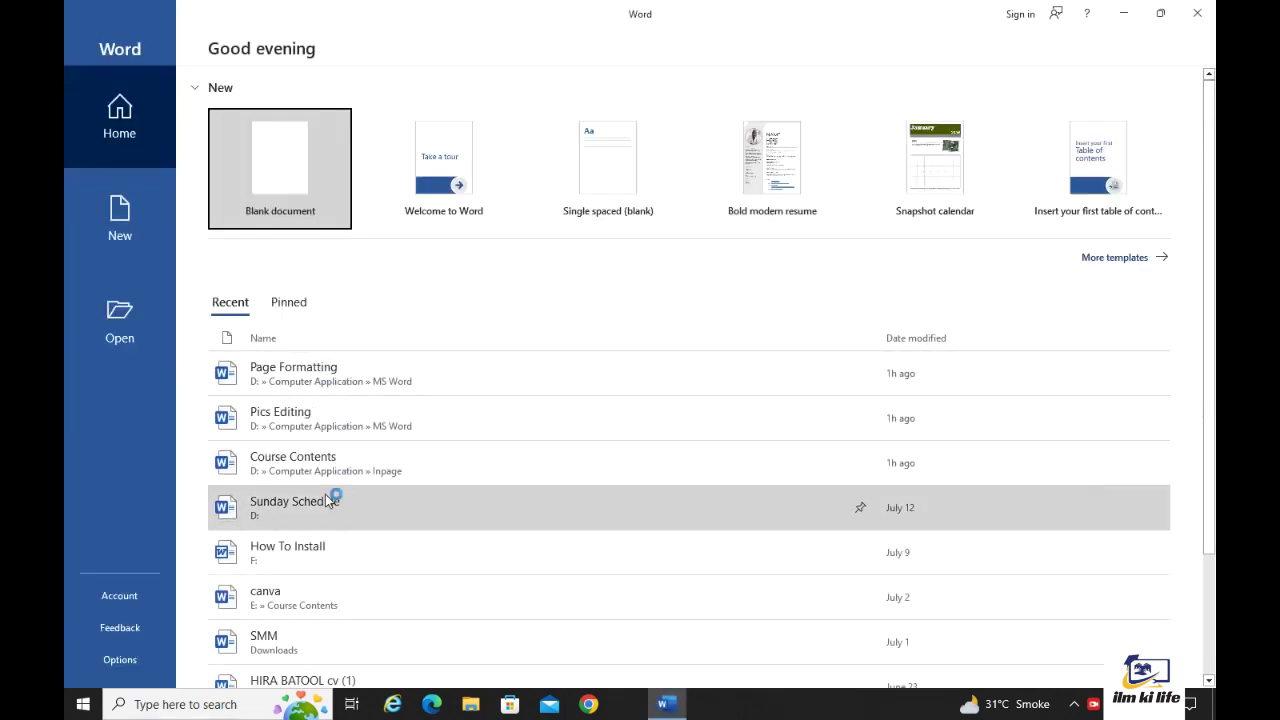
scroll(327, 530, "down", 1)
scroll(345, 444, "up", 1)
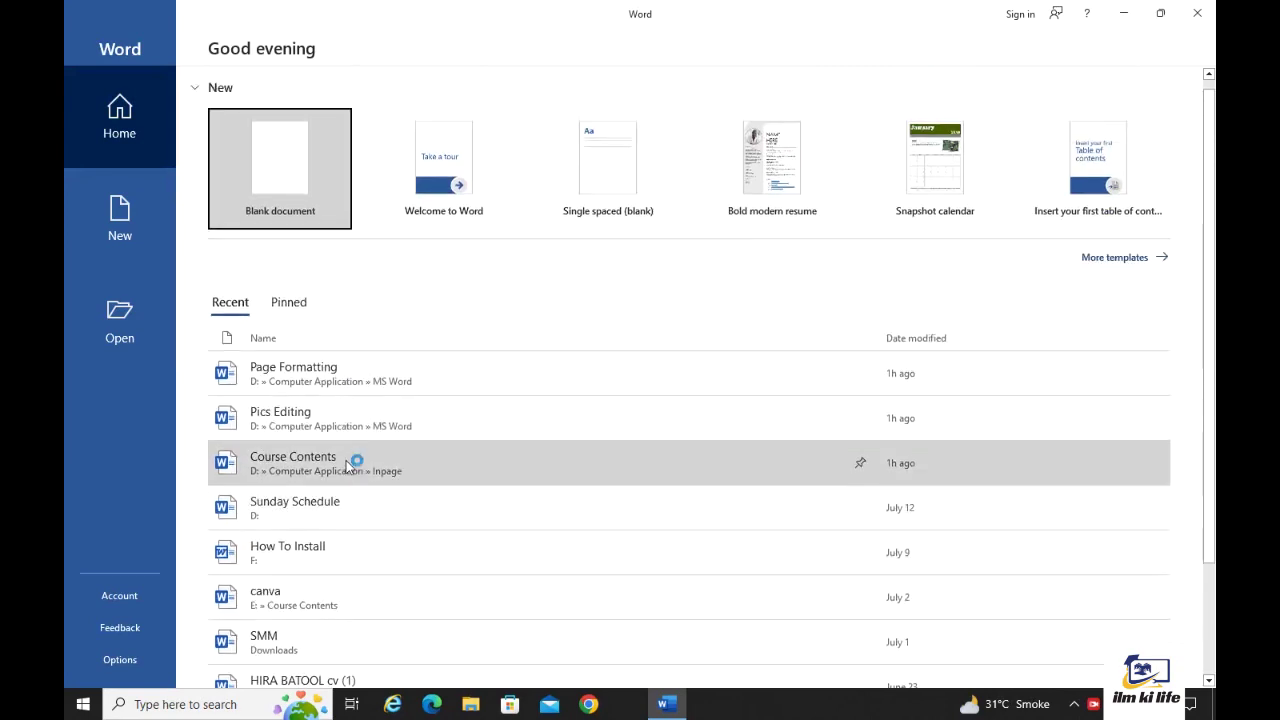
left_click(315, 176)
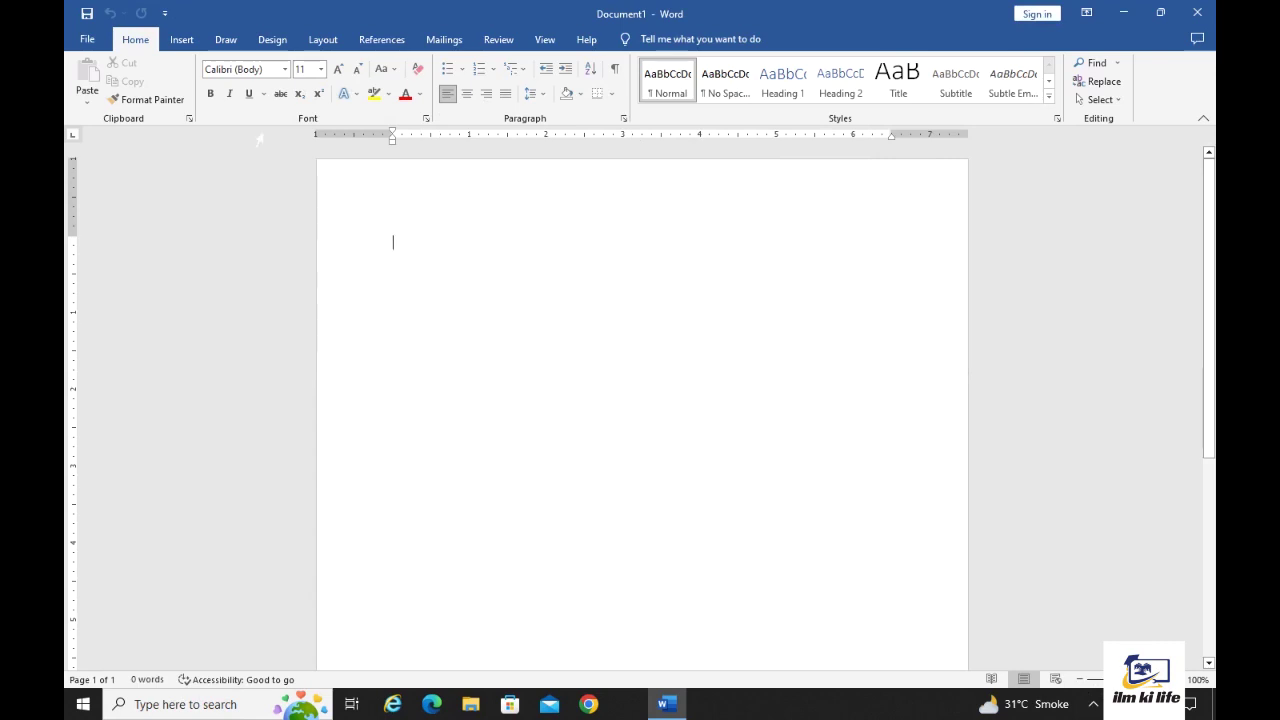
Step: Open the "Video provides a powerful way to help you prove your point" document from the Documents folder and zoom out to 60%
left_click(84, 40)
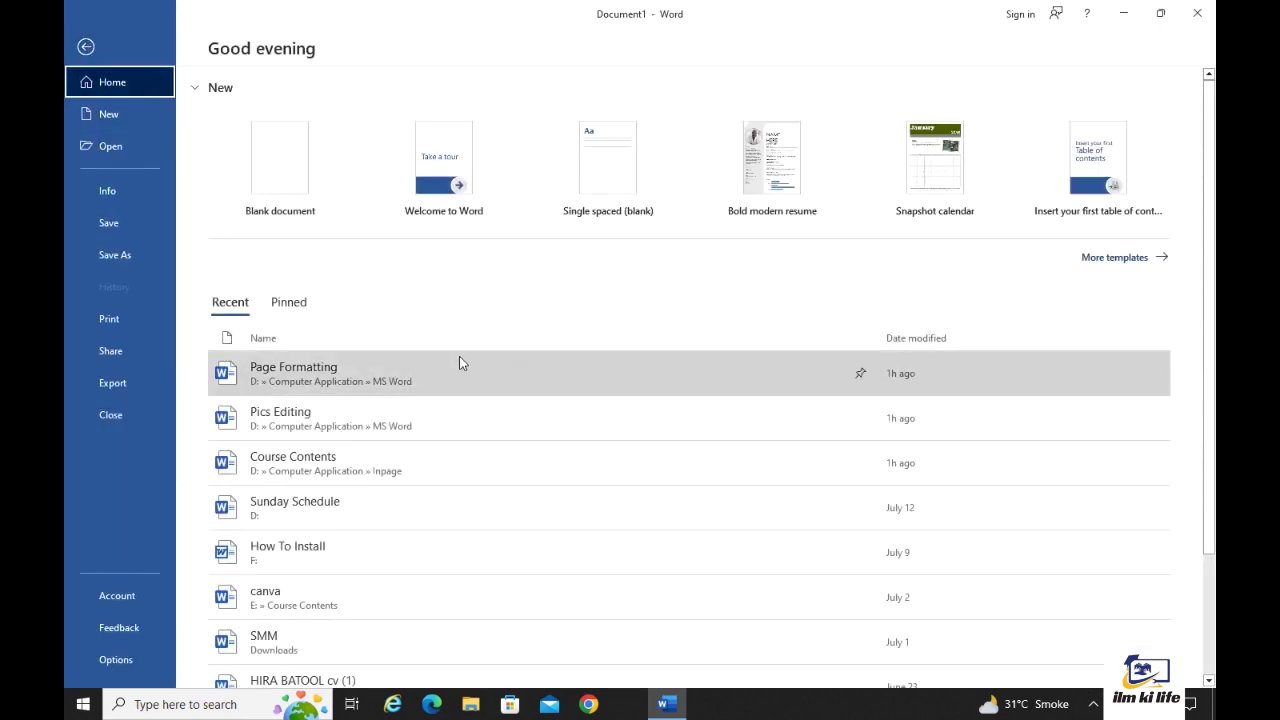
scroll(390, 520, "down", 2)
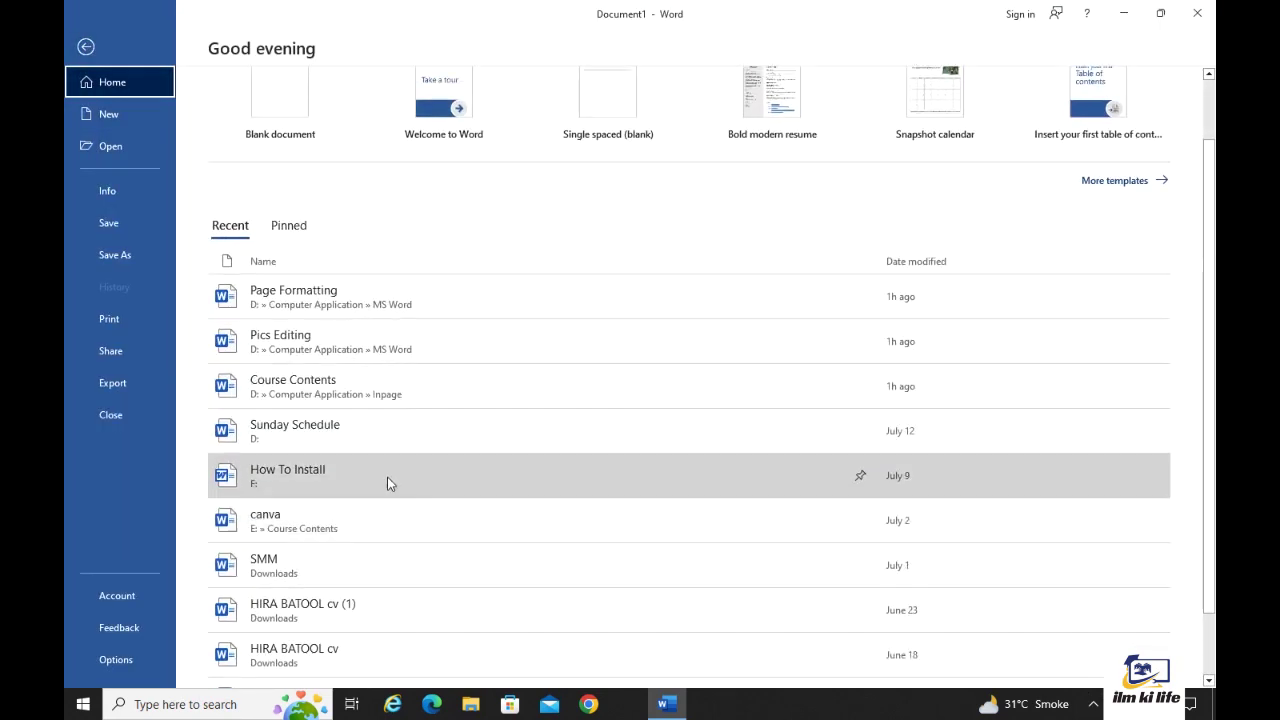
left_click(134, 148)
left_click(360, 290)
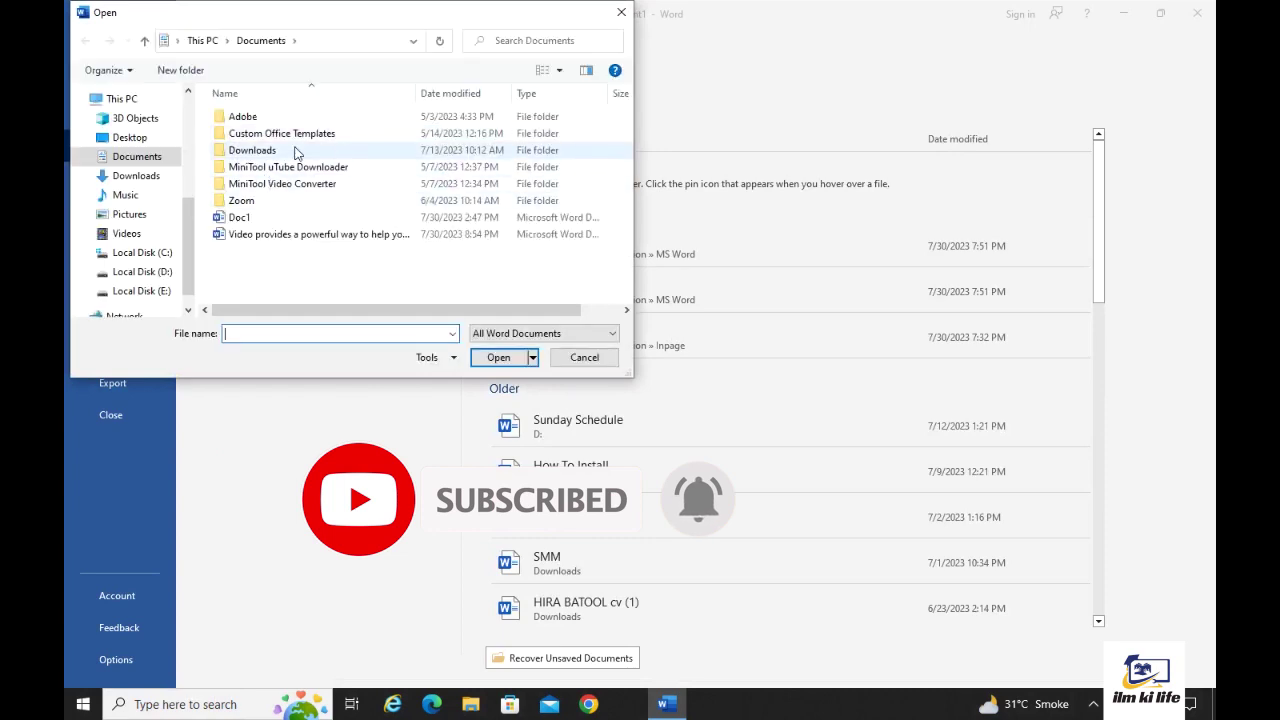
left_click(285, 232)
left_click(498, 357)
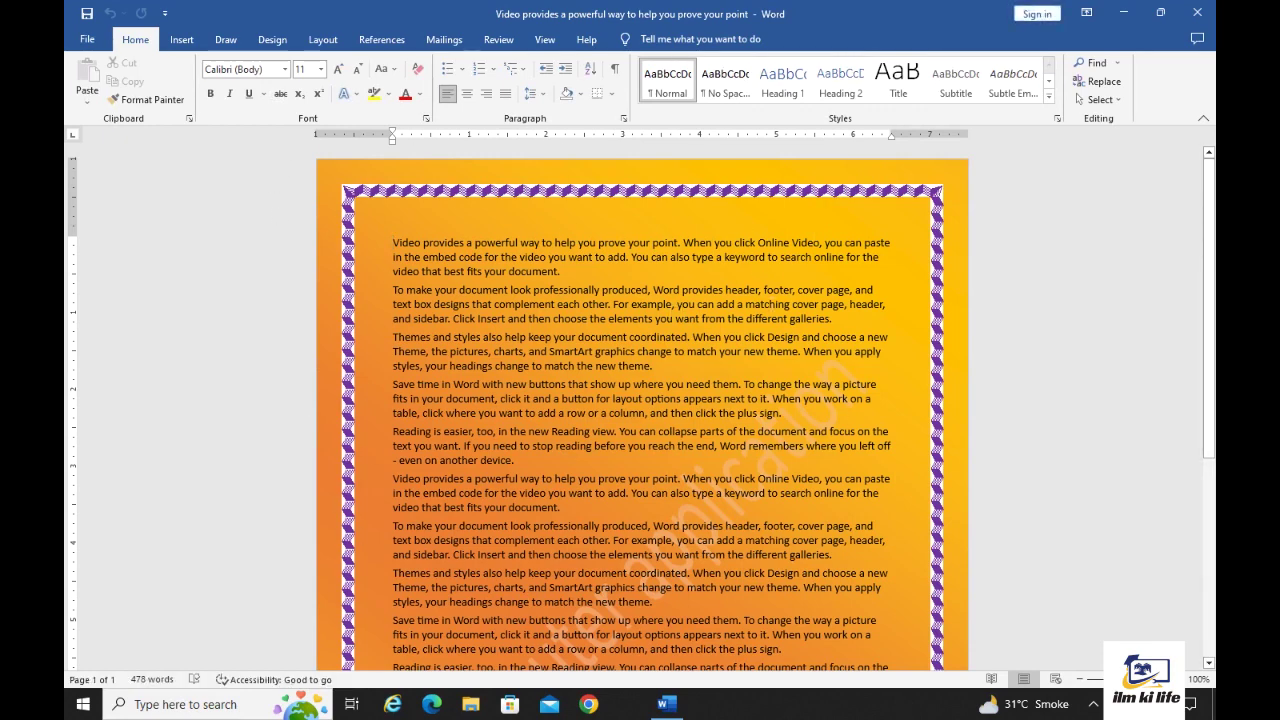
scroll(640, 400, "down", 4)
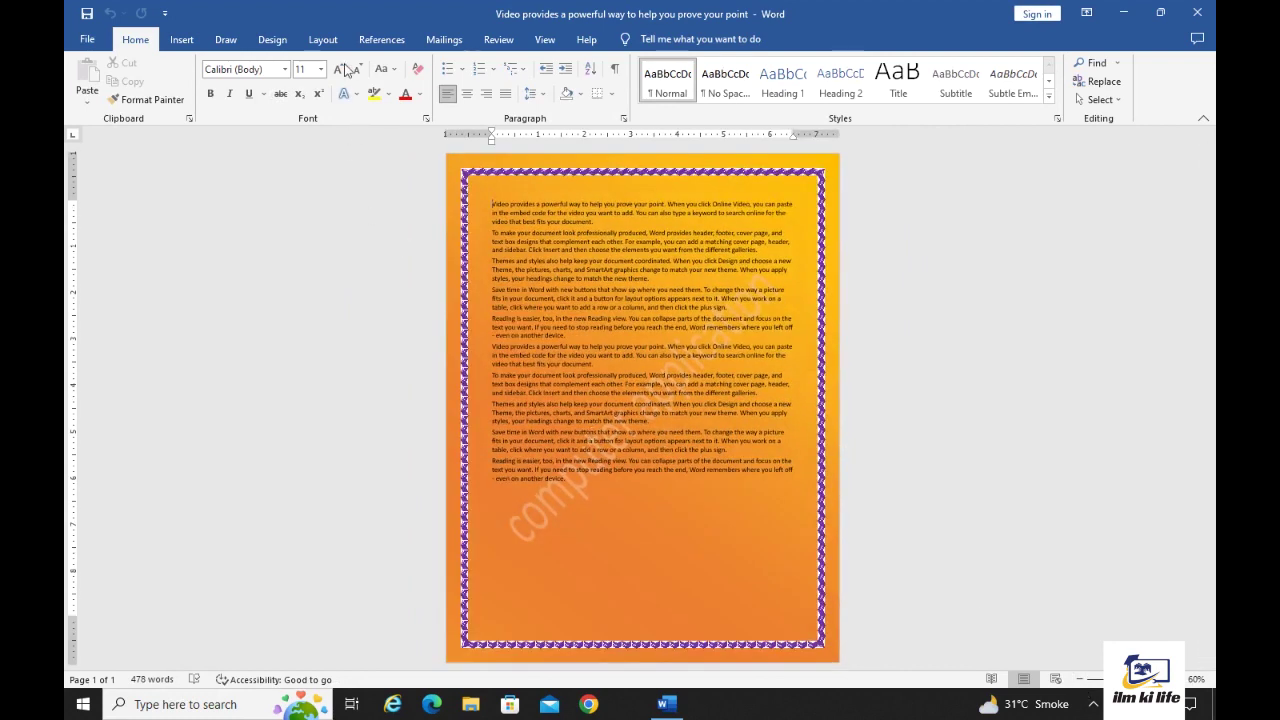
Step: Review the available page margin presets
left_click(322, 40)
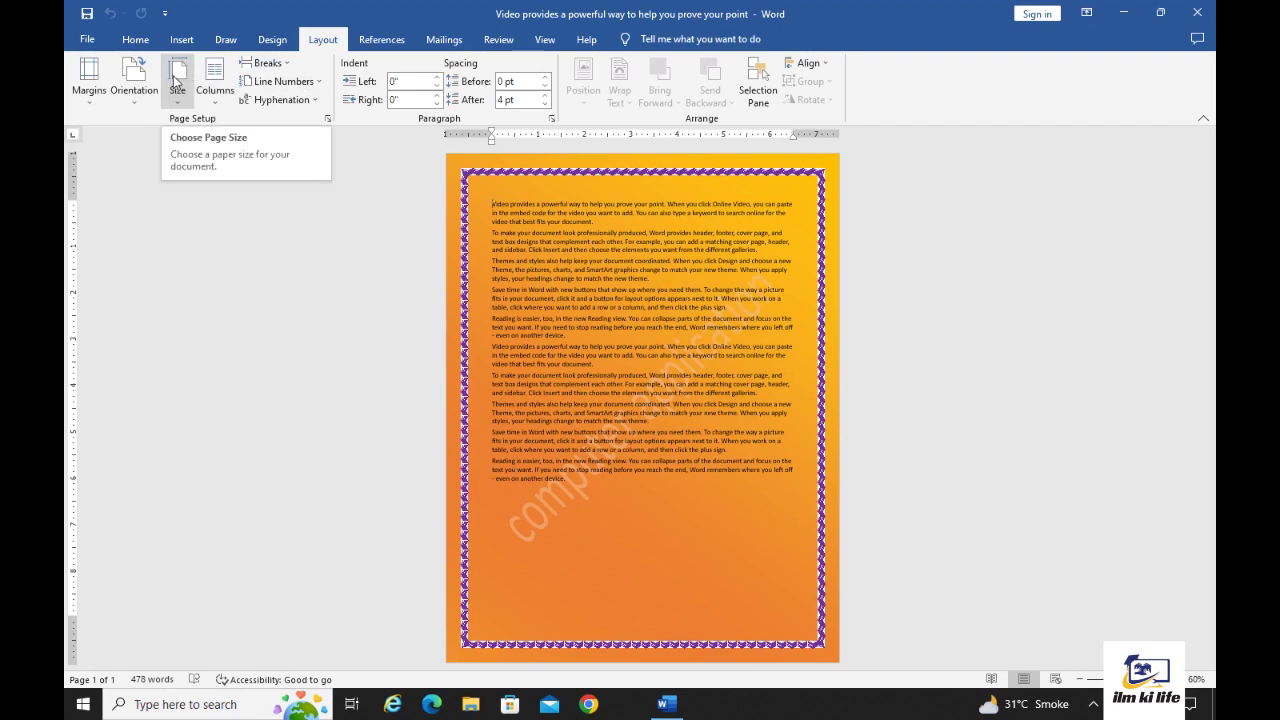
left_click(99, 105)
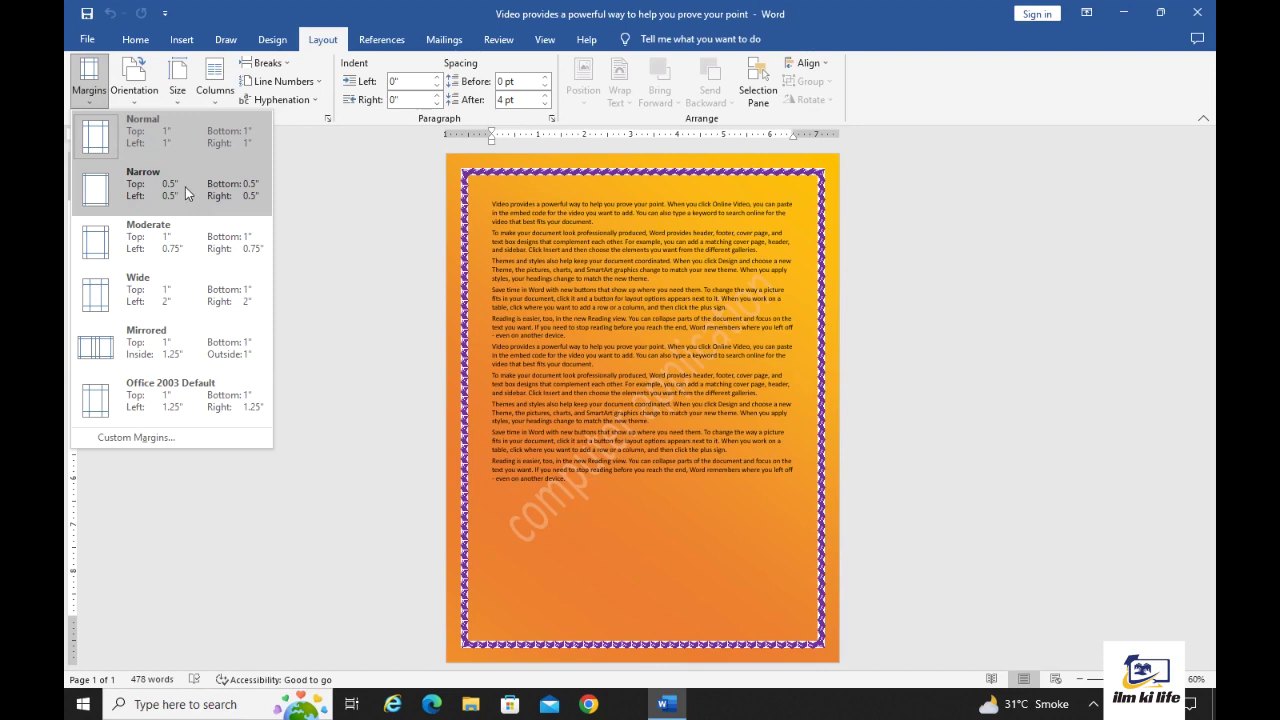
left_click(588, 509)
Step: Copy the last three paragraphs and paste them twice at the end of the document
left_click_drag(572, 480, 491, 410)
key("ctrl+c")
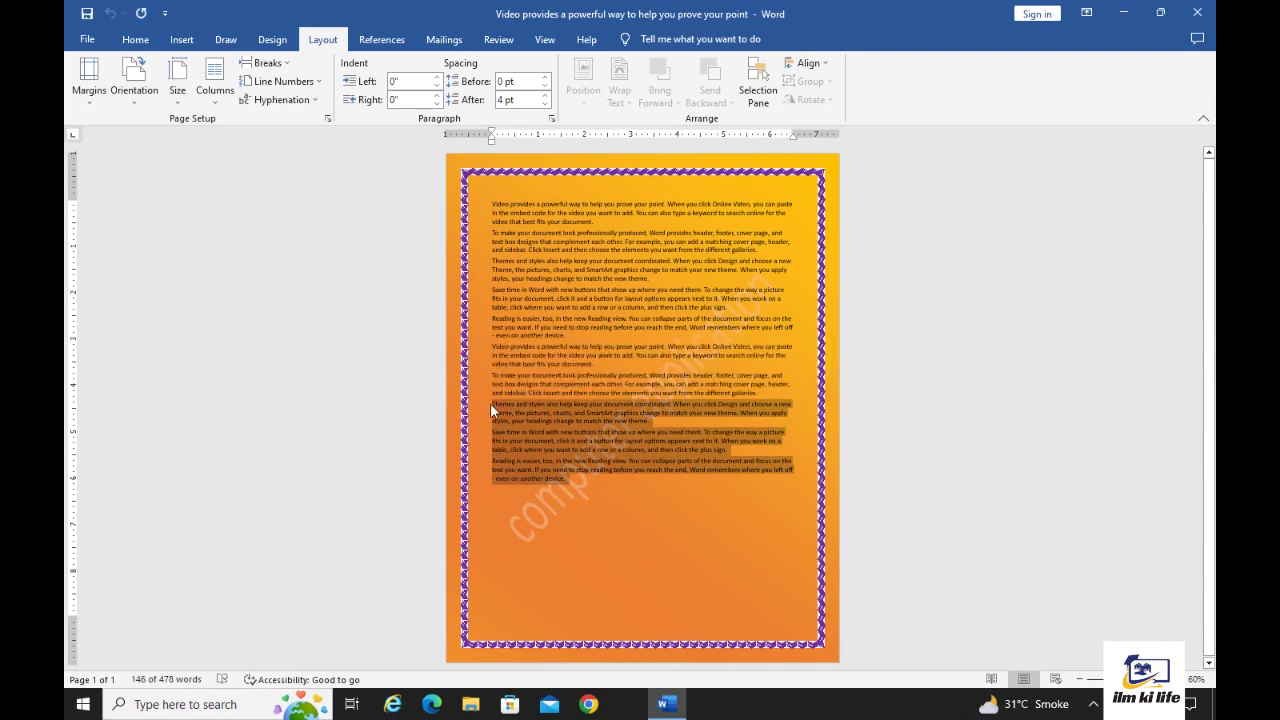
key("ctrl+End")
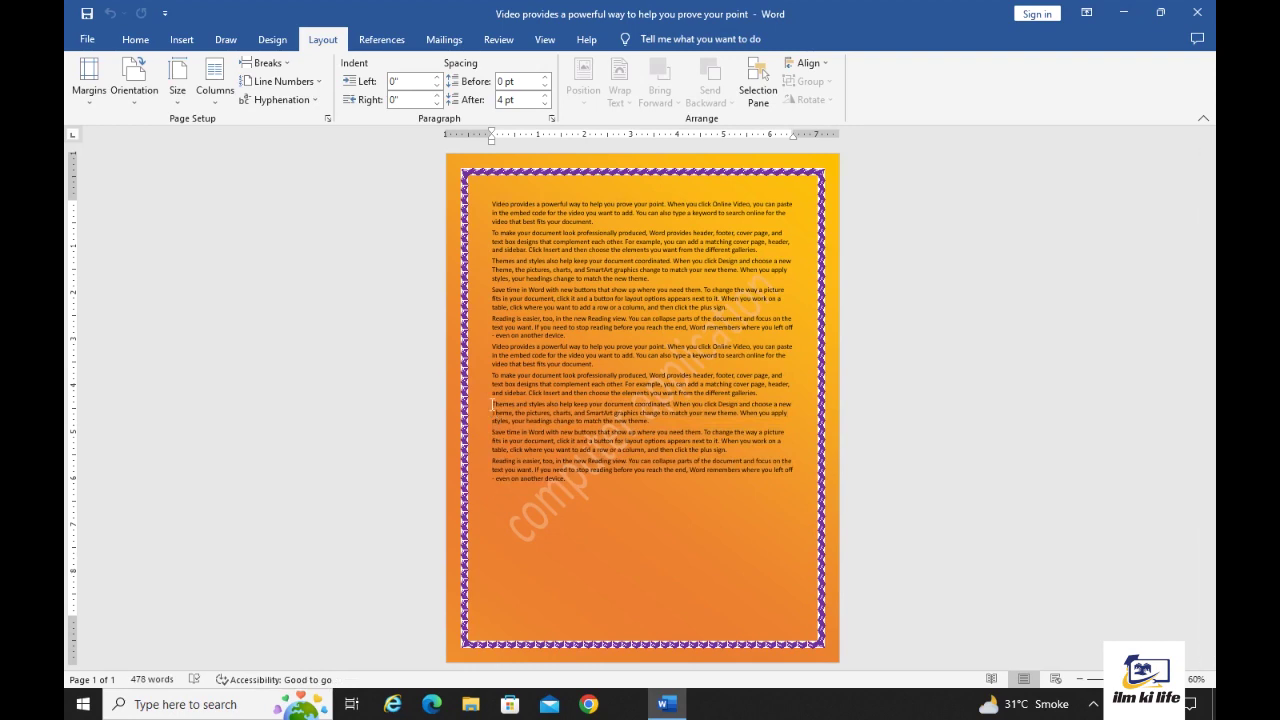
key("ctrl+v")
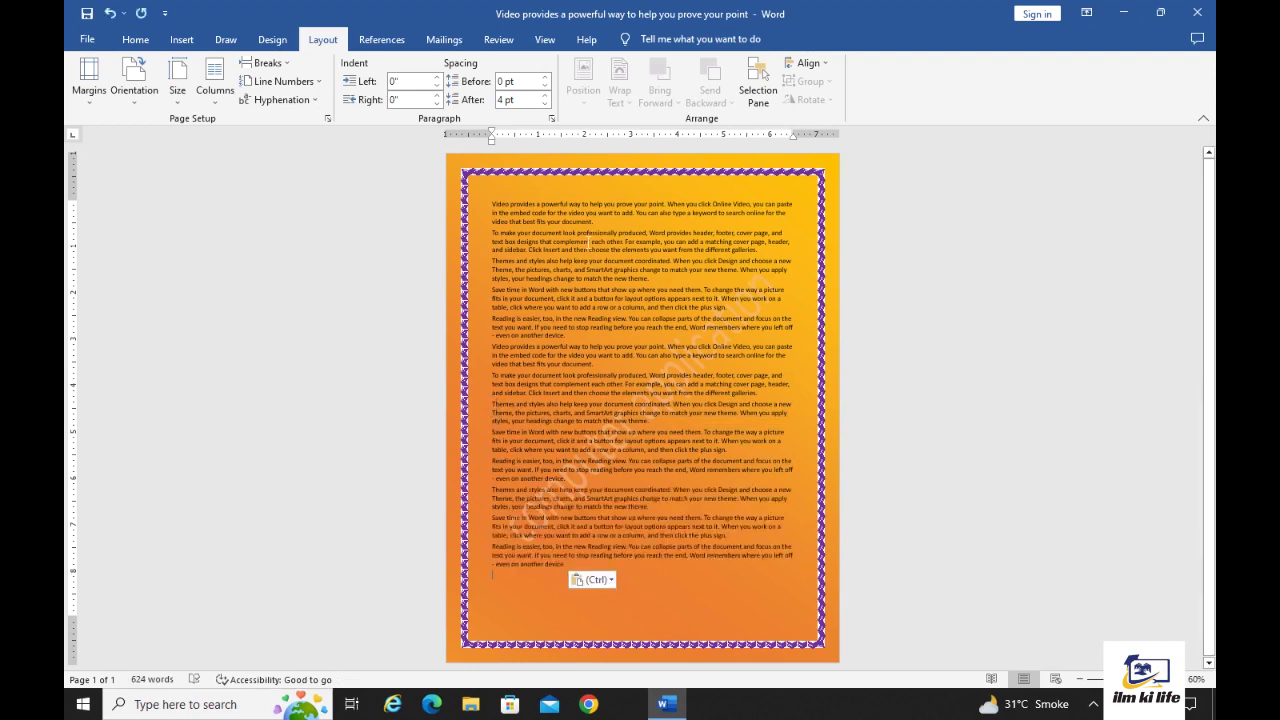
key("ctrl+v")
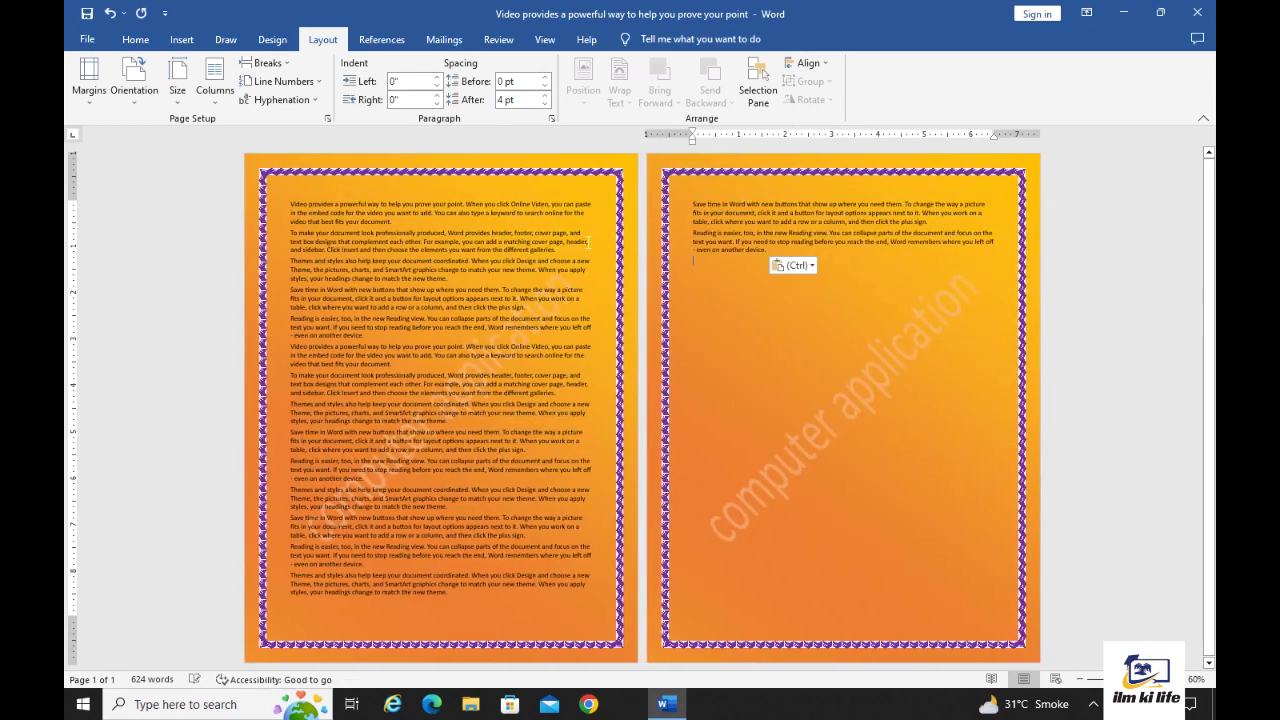
left_click_drag(770, 250, 703, 225)
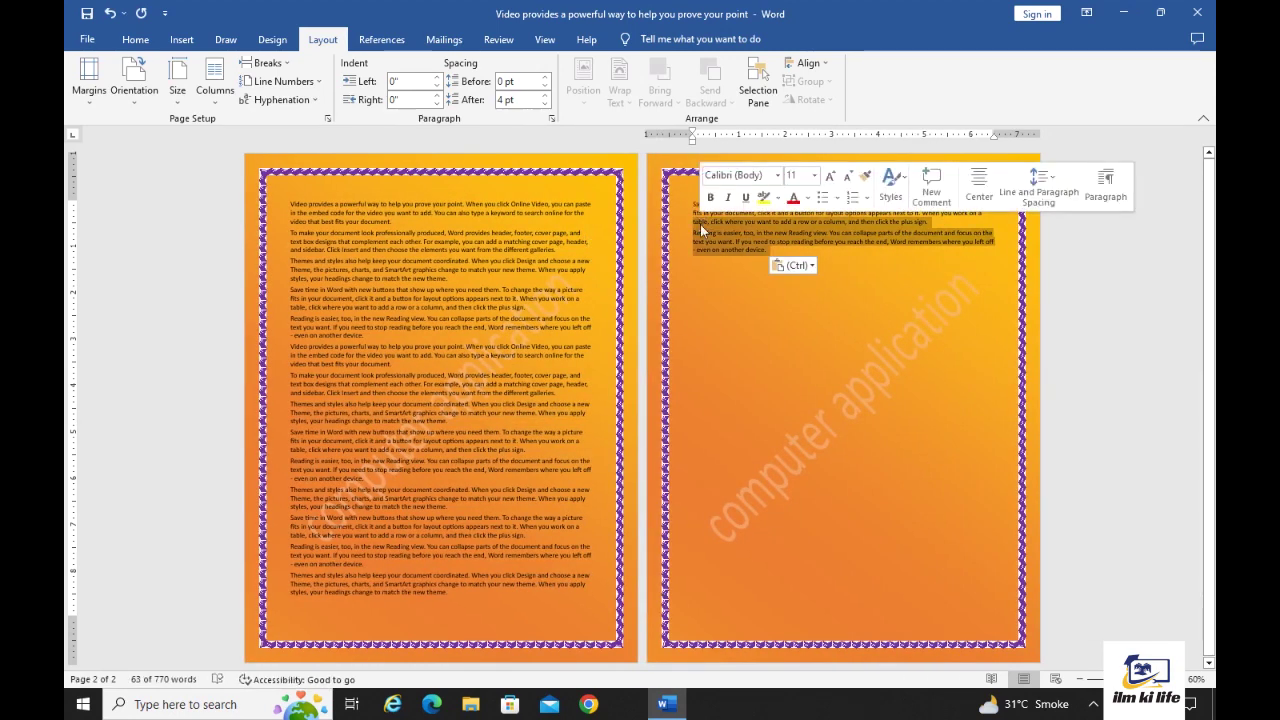
key("Delete")
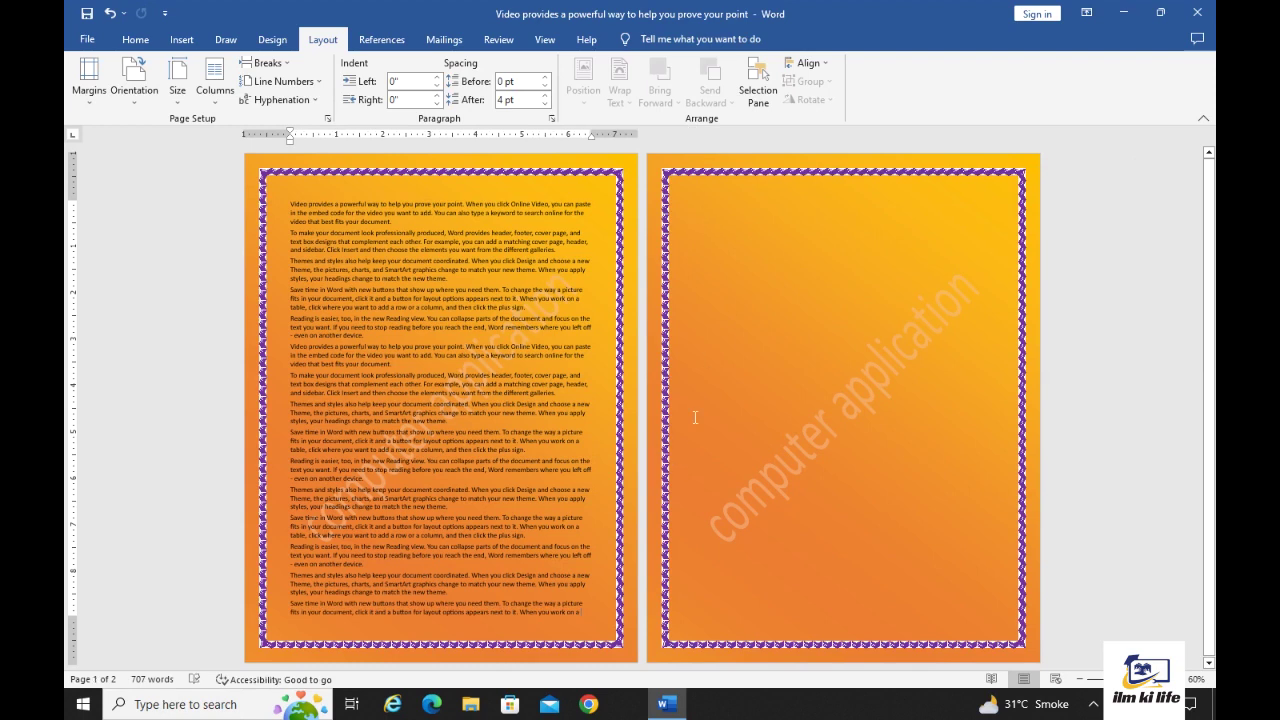
key("ctrl+z")
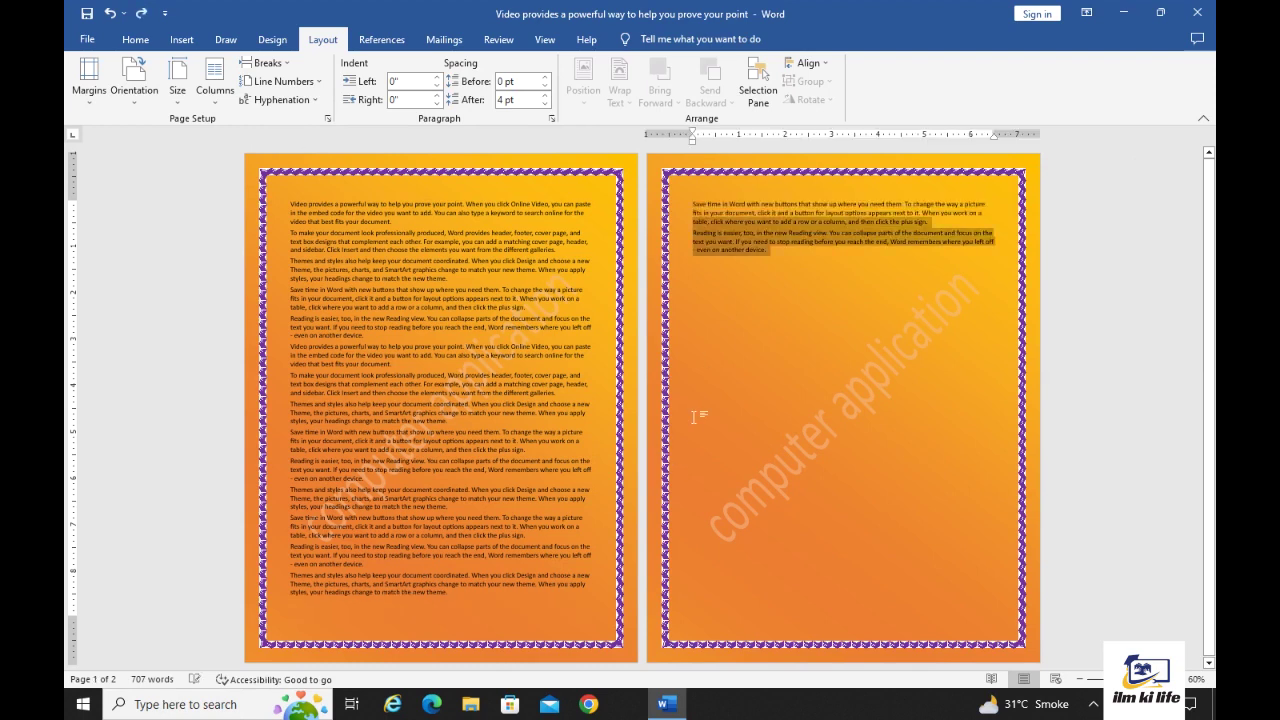
left_click(795, 262)
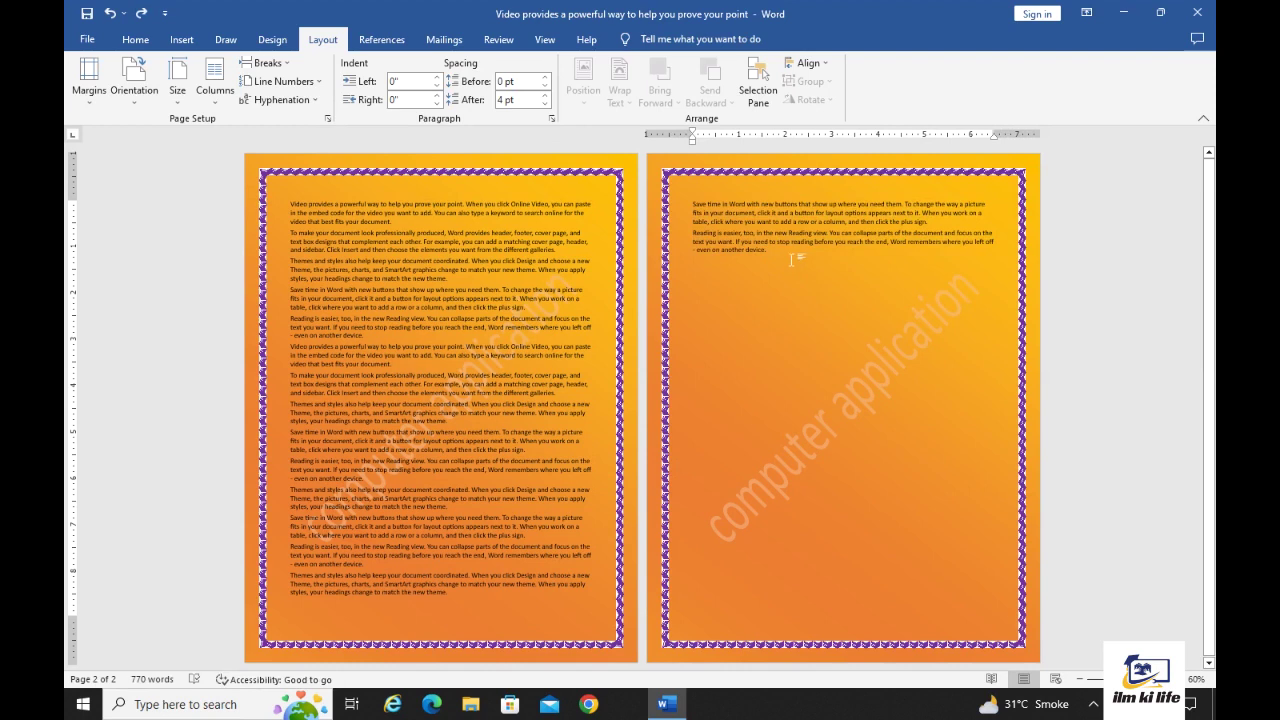
Step: Delete the final paragraph starting with "Reading is easier, too" on the second page
left_click_drag(764, 250, 693, 232)
left_click(693, 232)
left_click_drag(821, 268, 693, 232)
key("Delete")
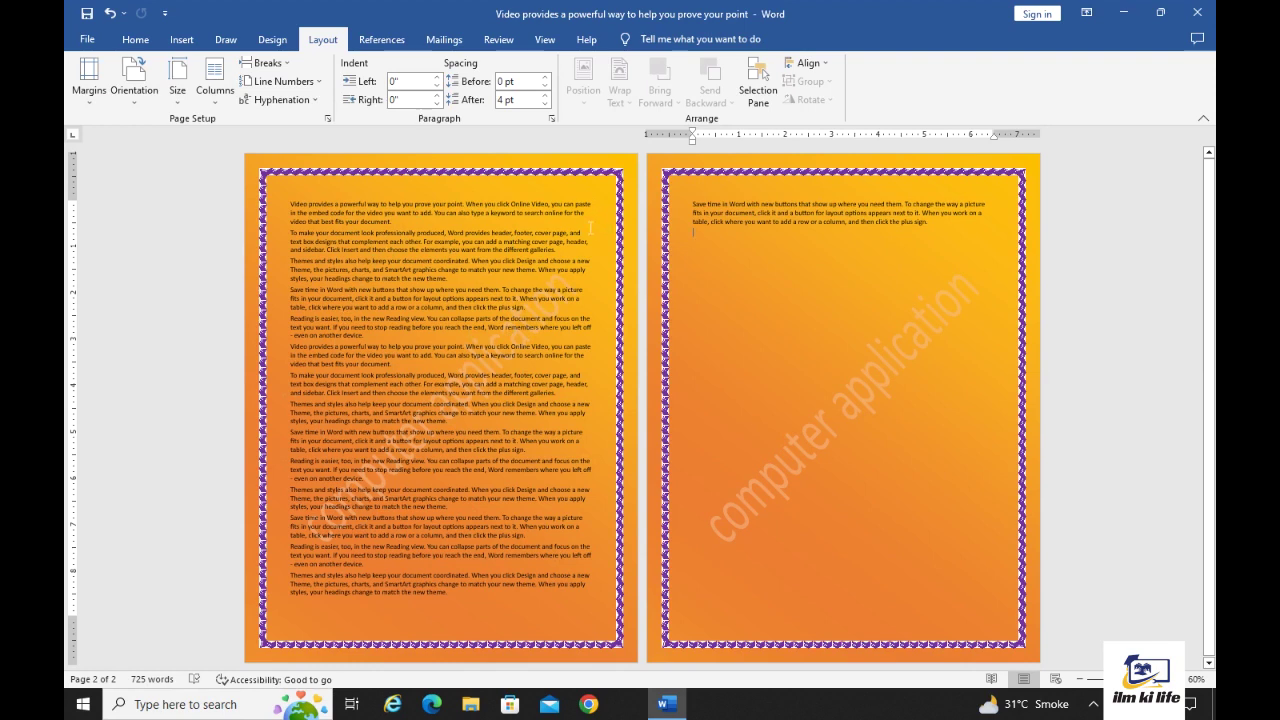
Step: Apply the Narrow margin preset (0.5" on all sides) and switch back to the Normal preset (1")
left_click(97, 106)
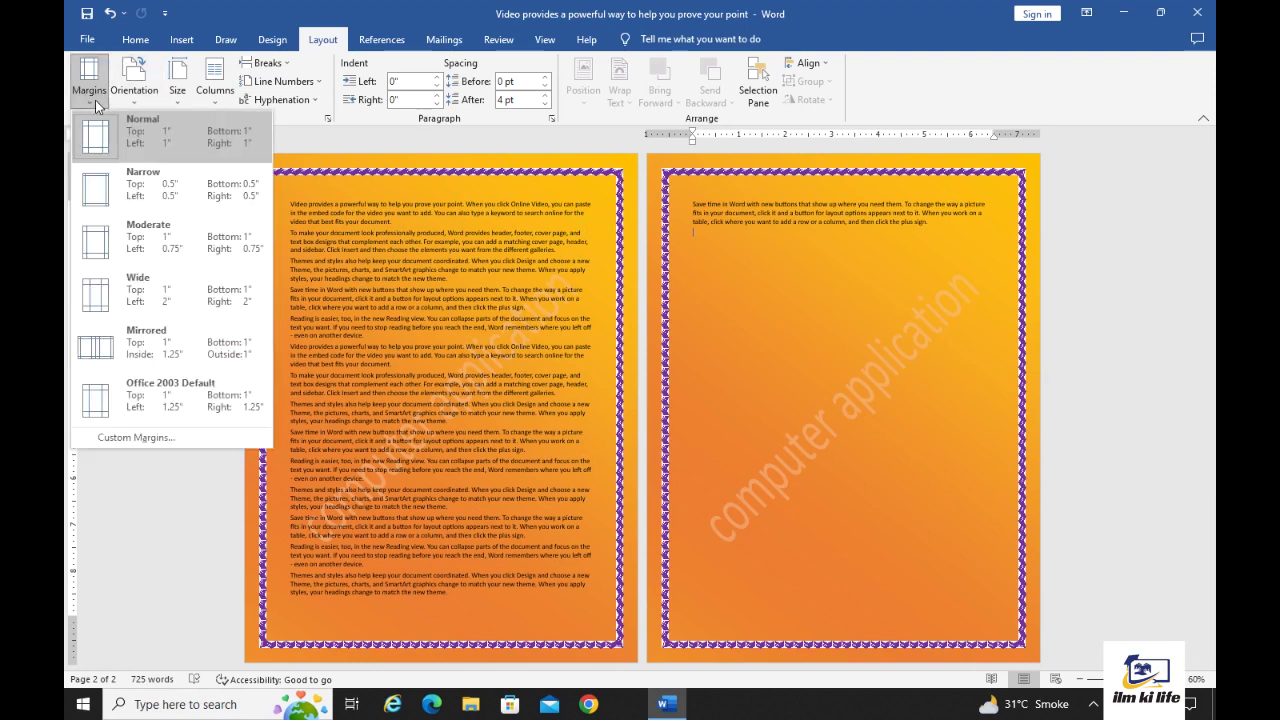
left_click(680, 342)
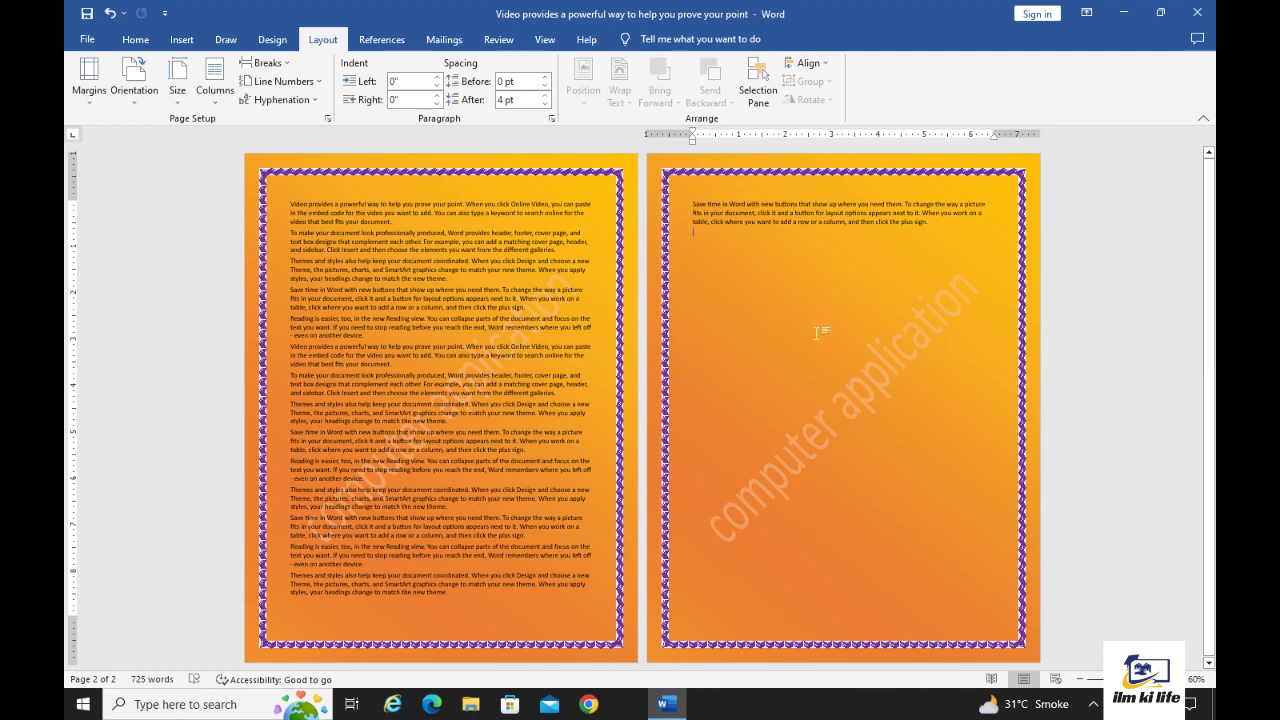
left_click(88, 80)
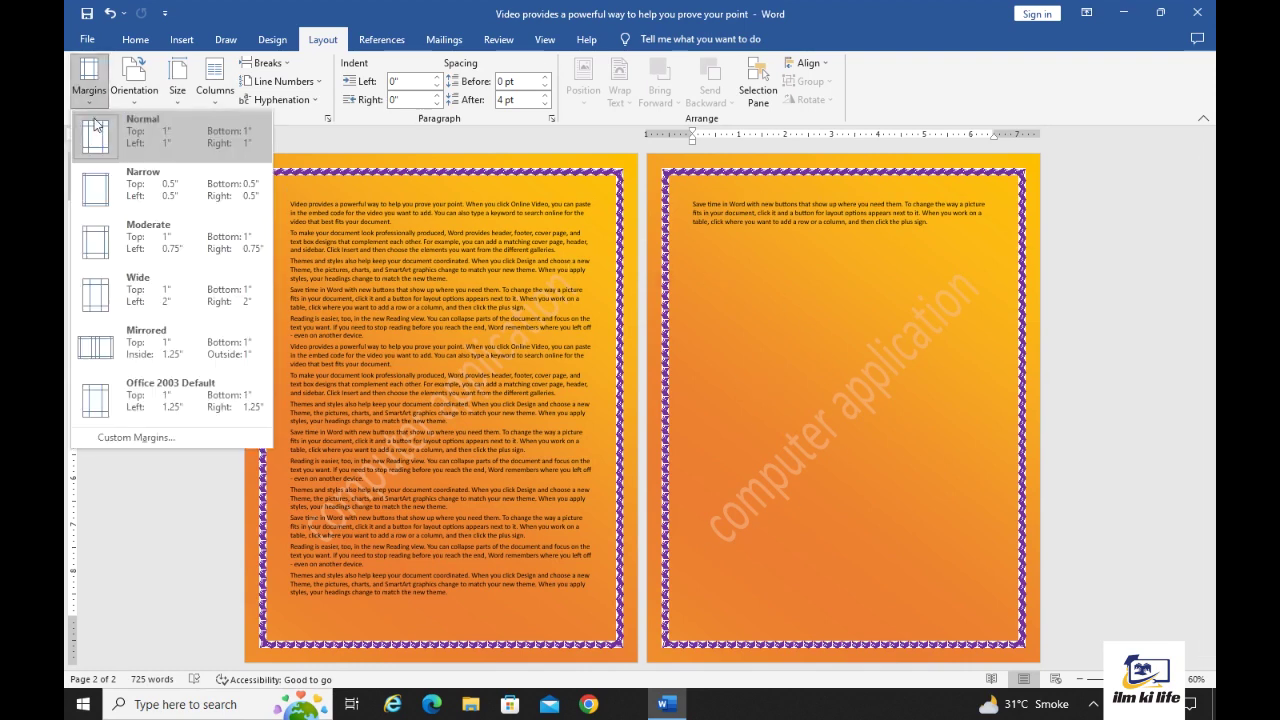
key("Escape")
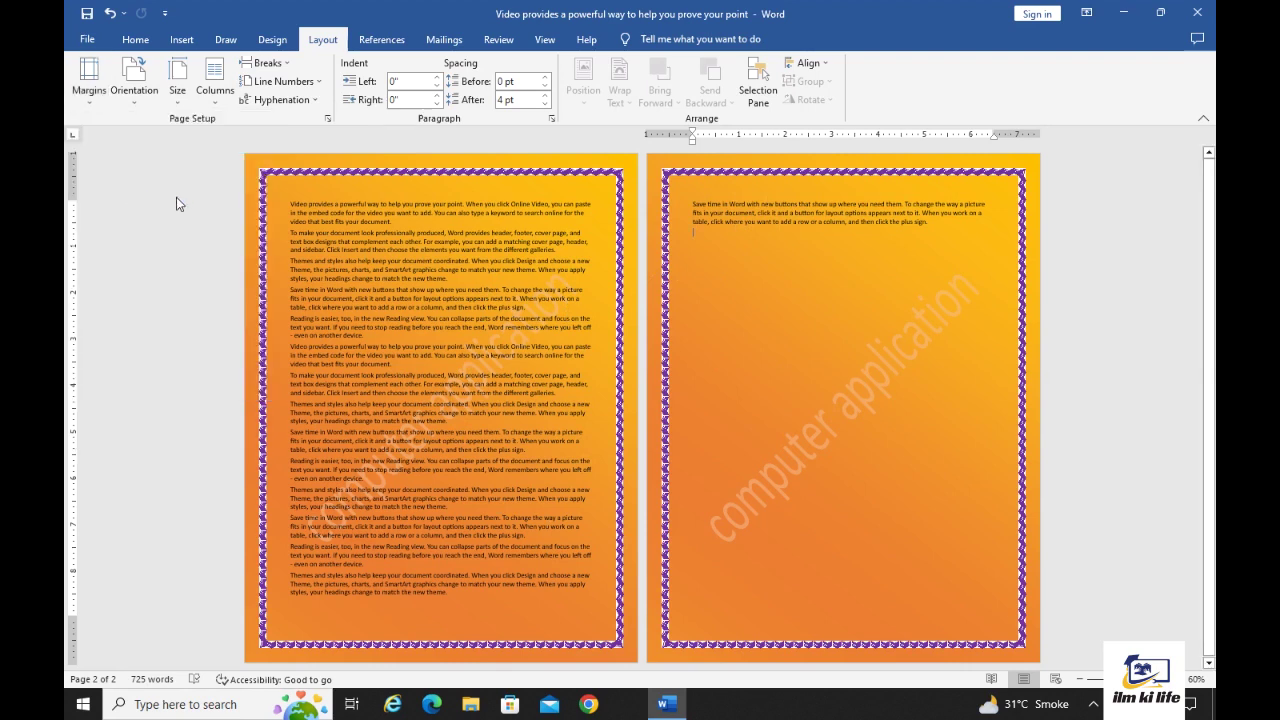
key("ctrl+z")
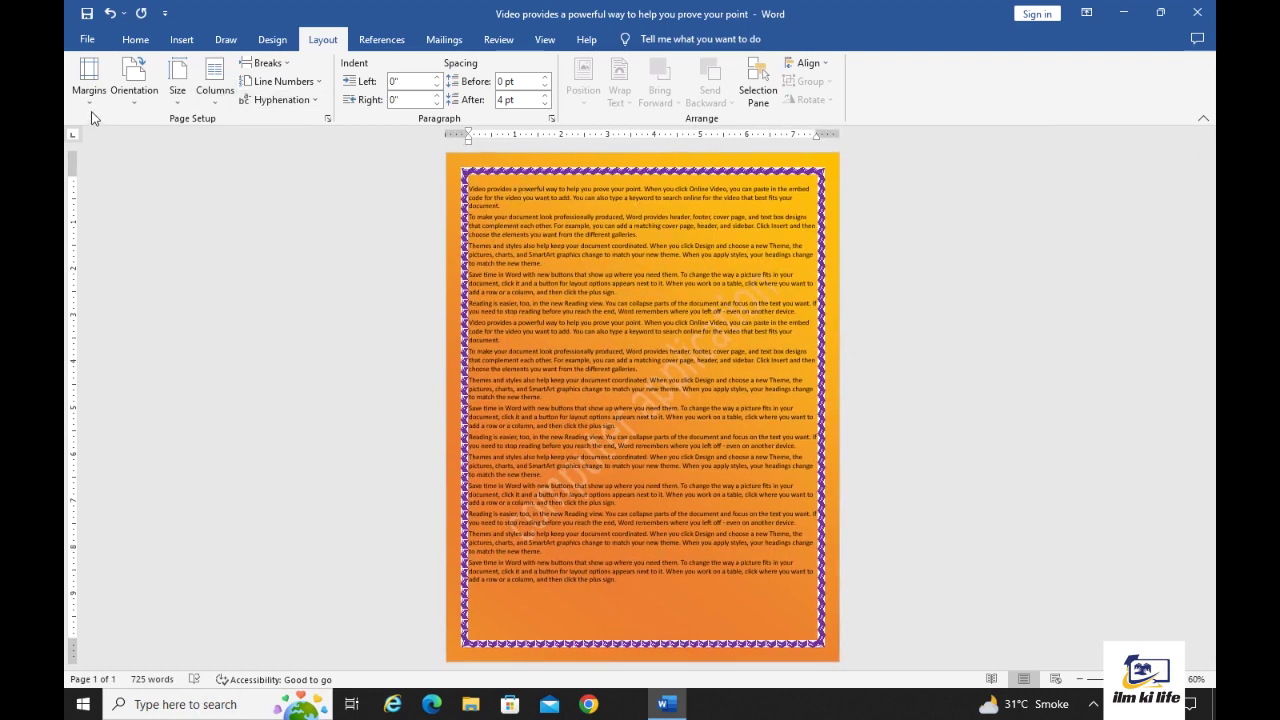
left_click(89, 78)
left_click(139, 135)
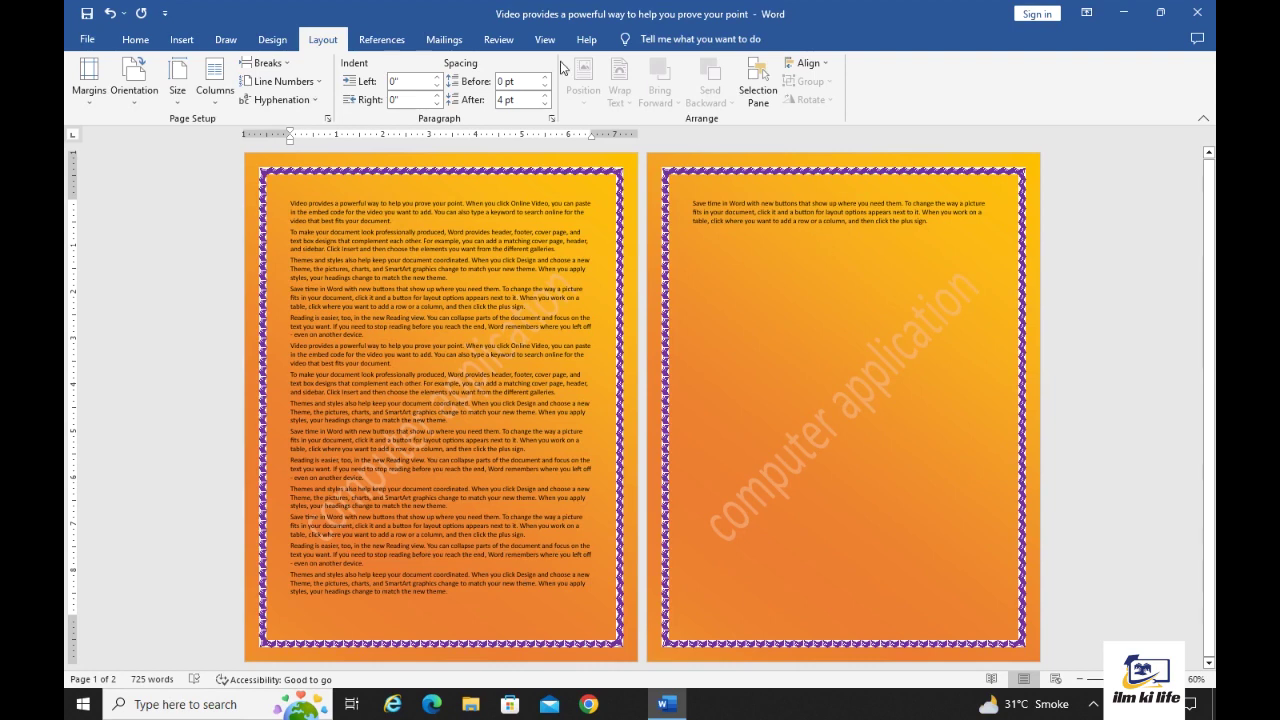
Step: Remove the page border from the whole document by setting it to None
left_click(262, 42)
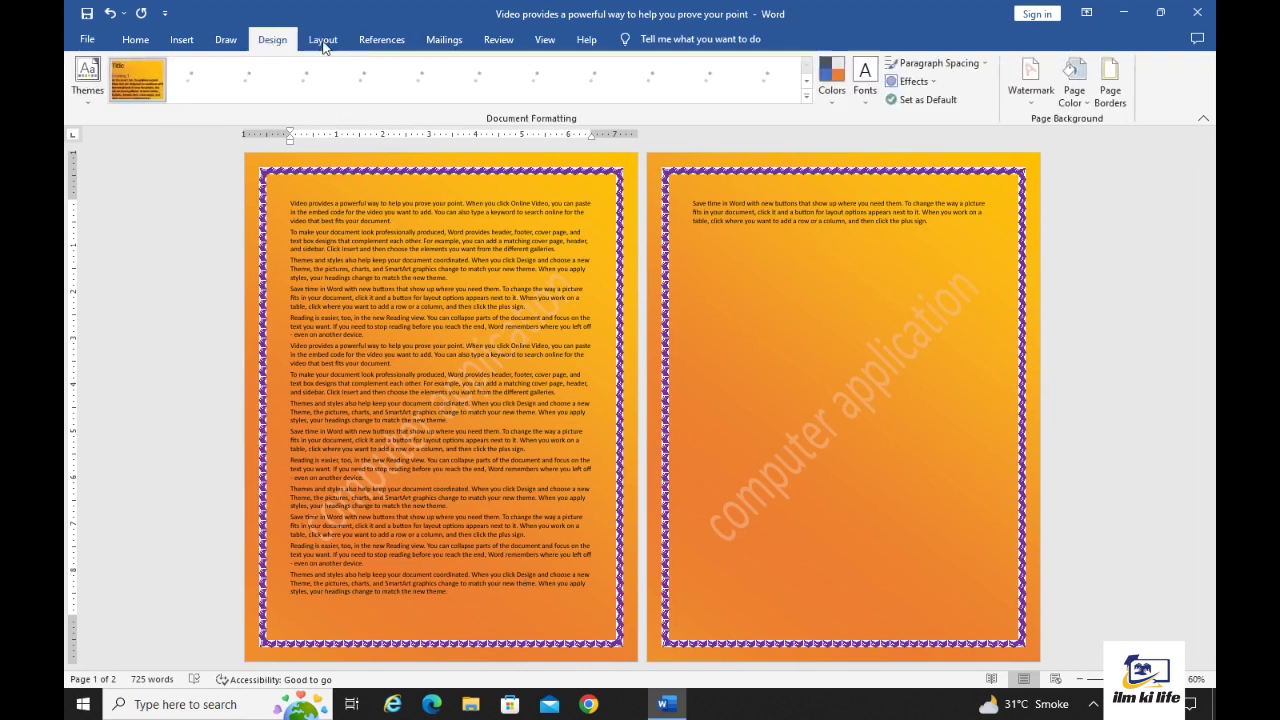
left_click(1112, 90)
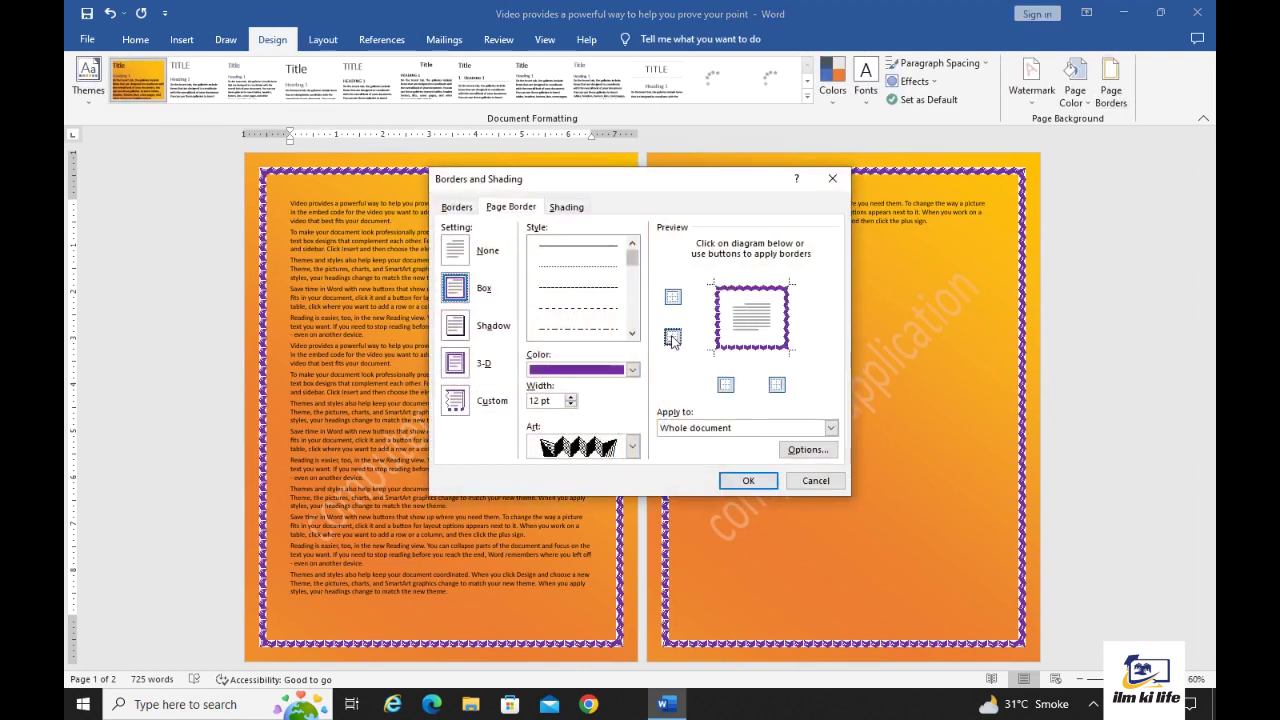
left_click(462, 248)
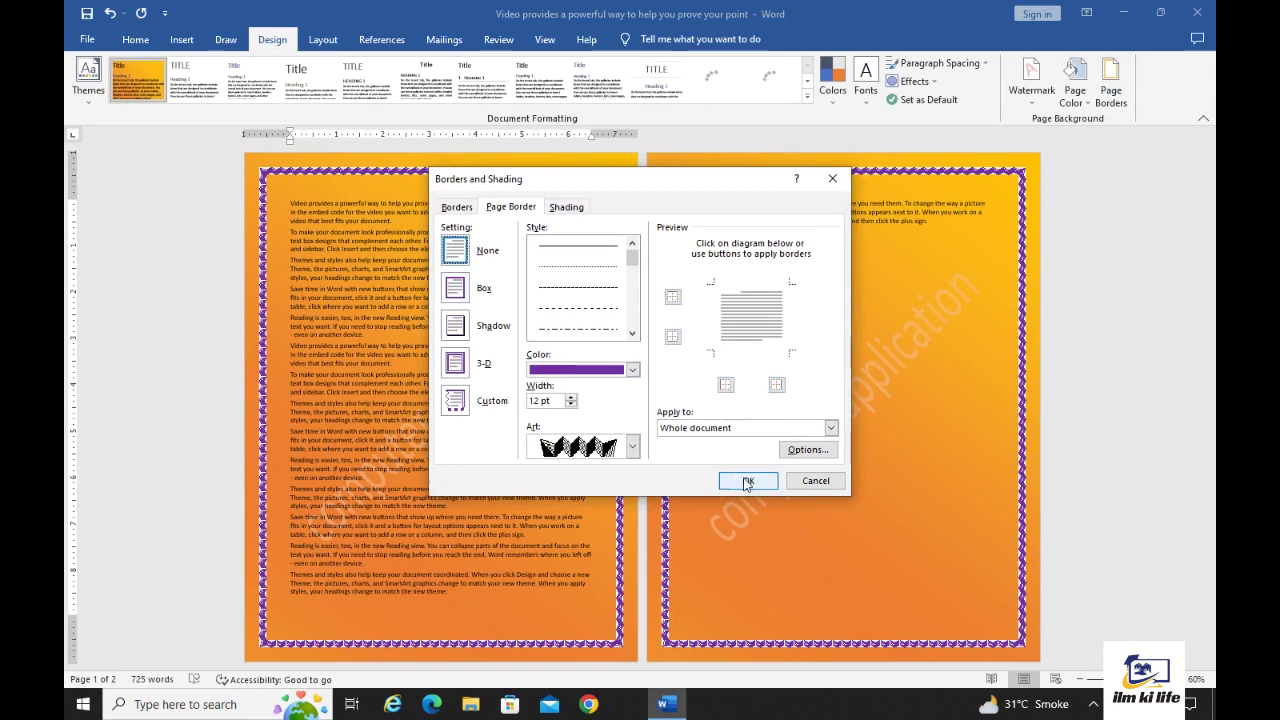
left_click(748, 480)
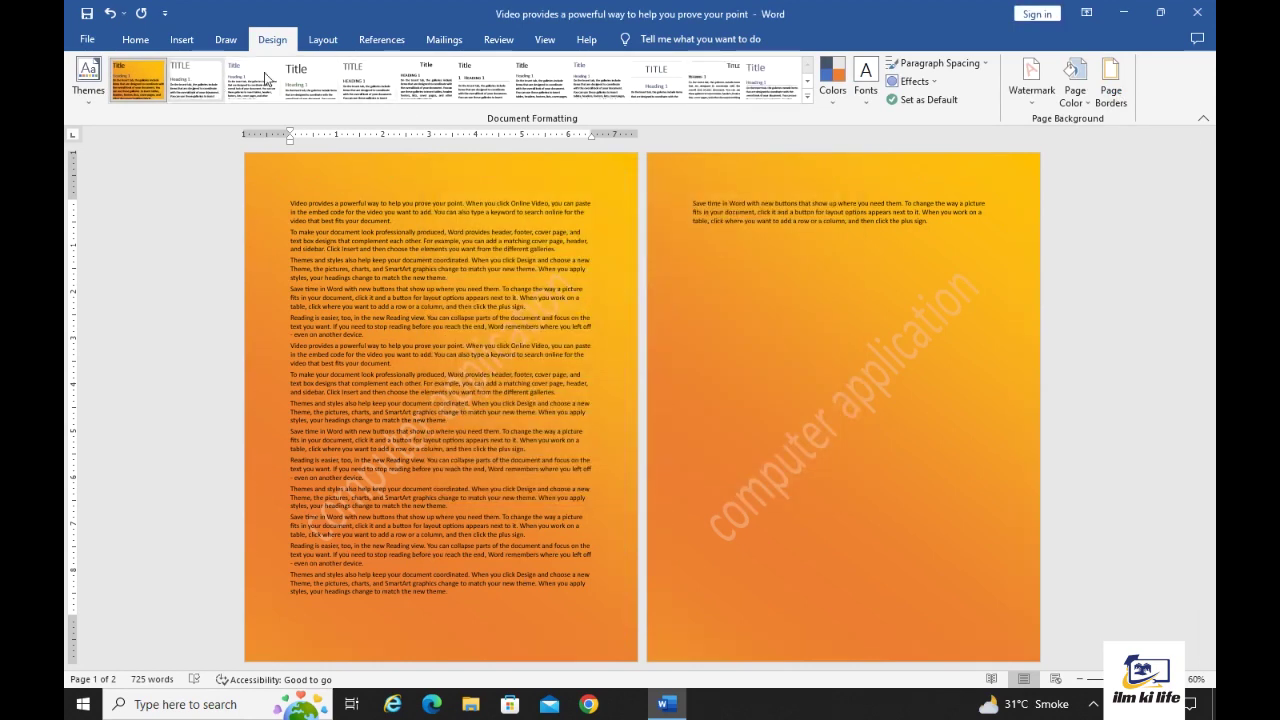
Step: Apply the Narrow margin preset (0.5" on all sides) to the document
left_click(323, 40)
left_click(88, 80)
left_click(110, 190)
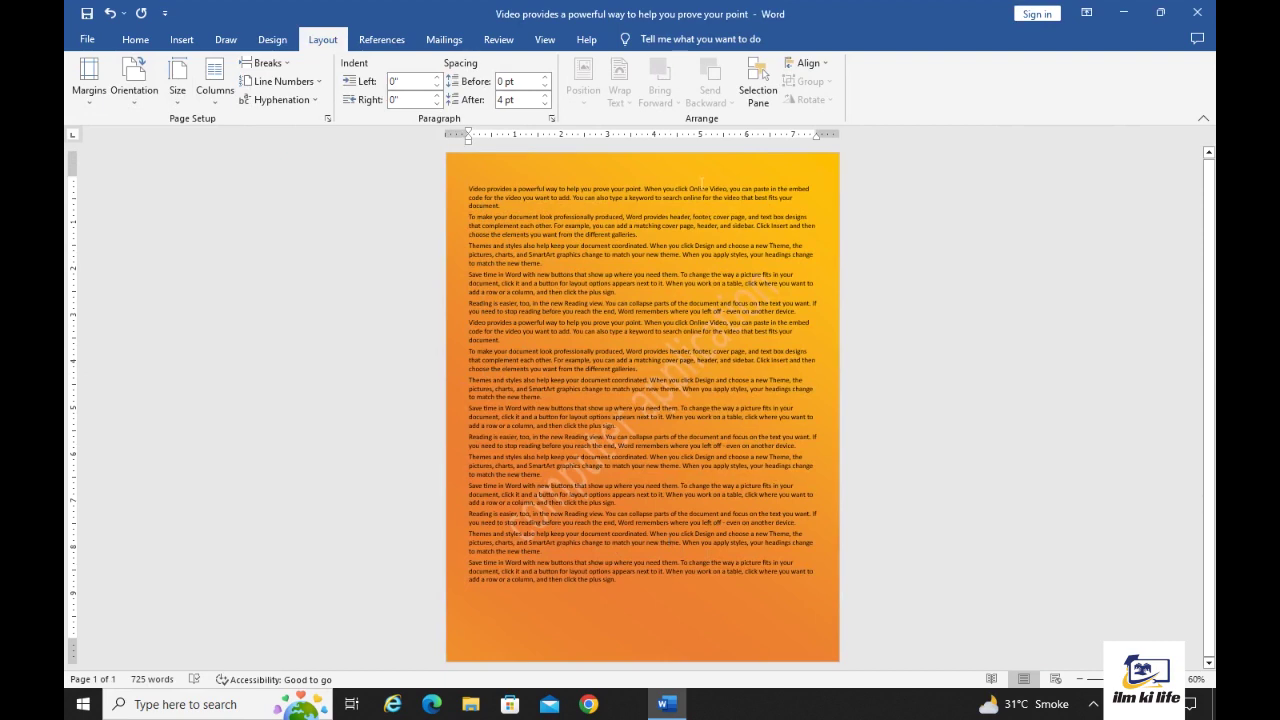
Step: Justify all of the document's text
left_click(89, 75)
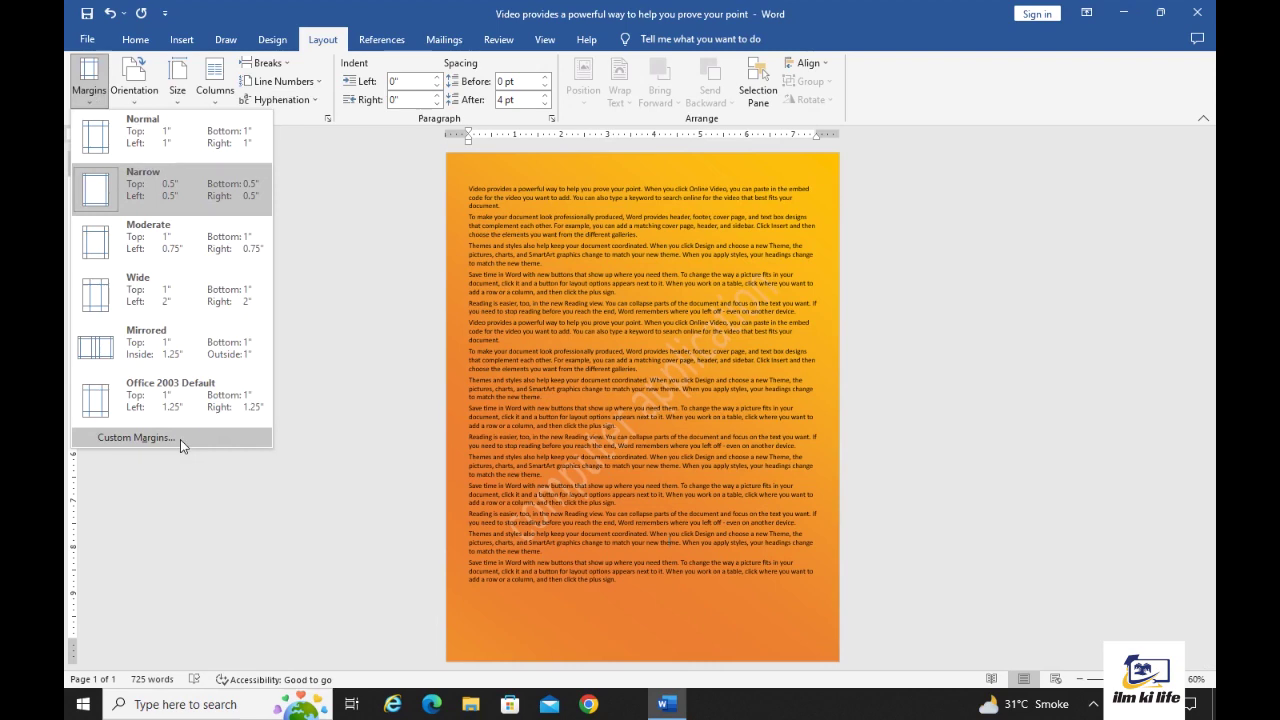
left_click(610, 584)
left_click_drag(625, 581, 470, 188)
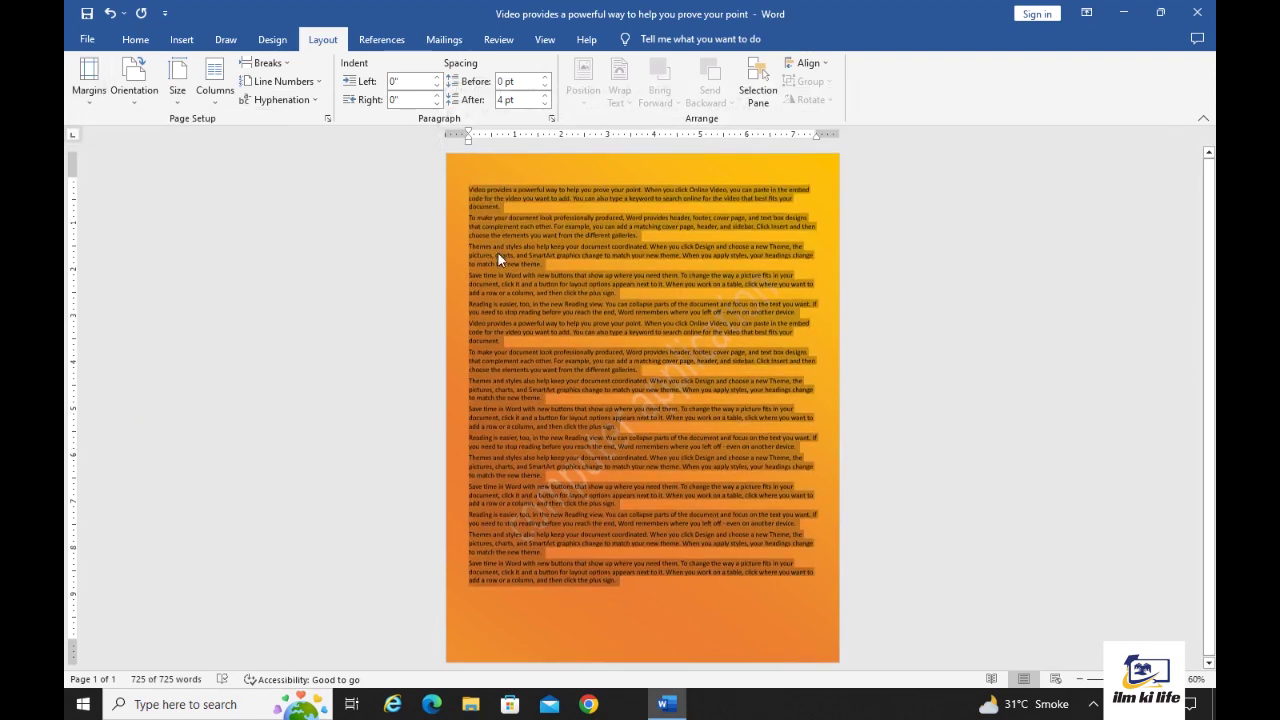
key("ctrl+j")
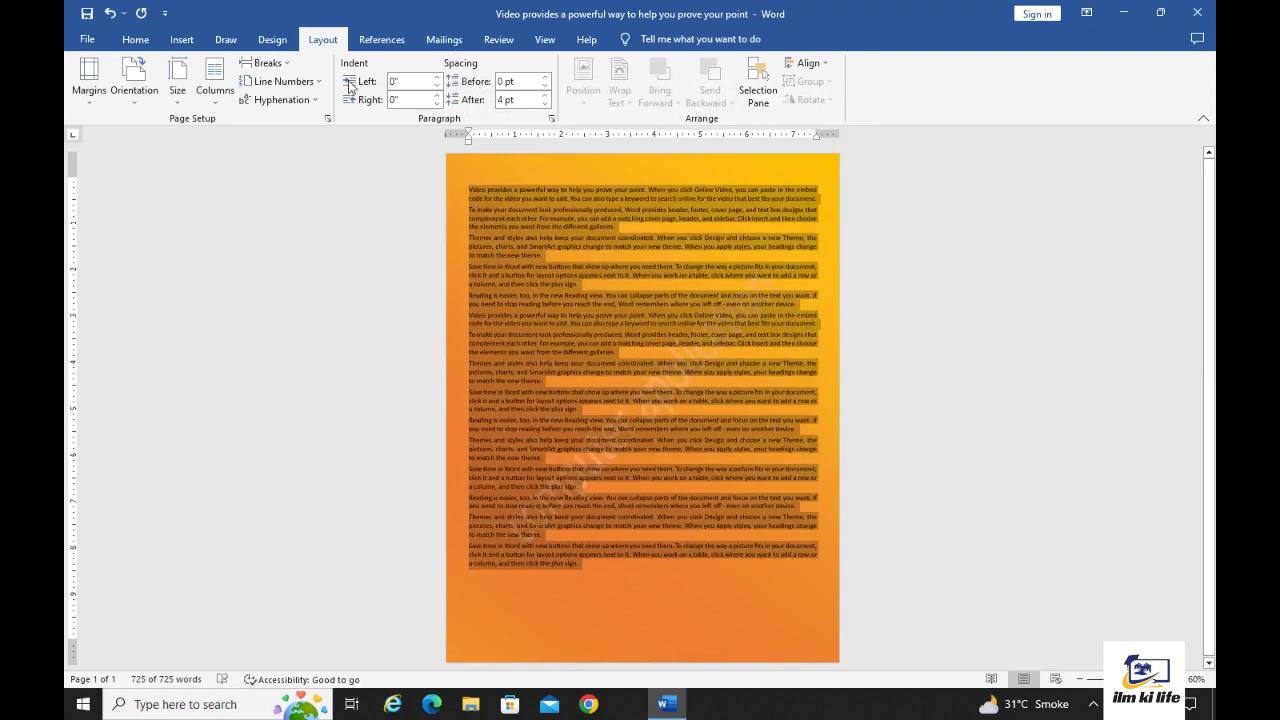
Step: Set custom left and right page margins of 1" for the whole document
left_click(89, 80)
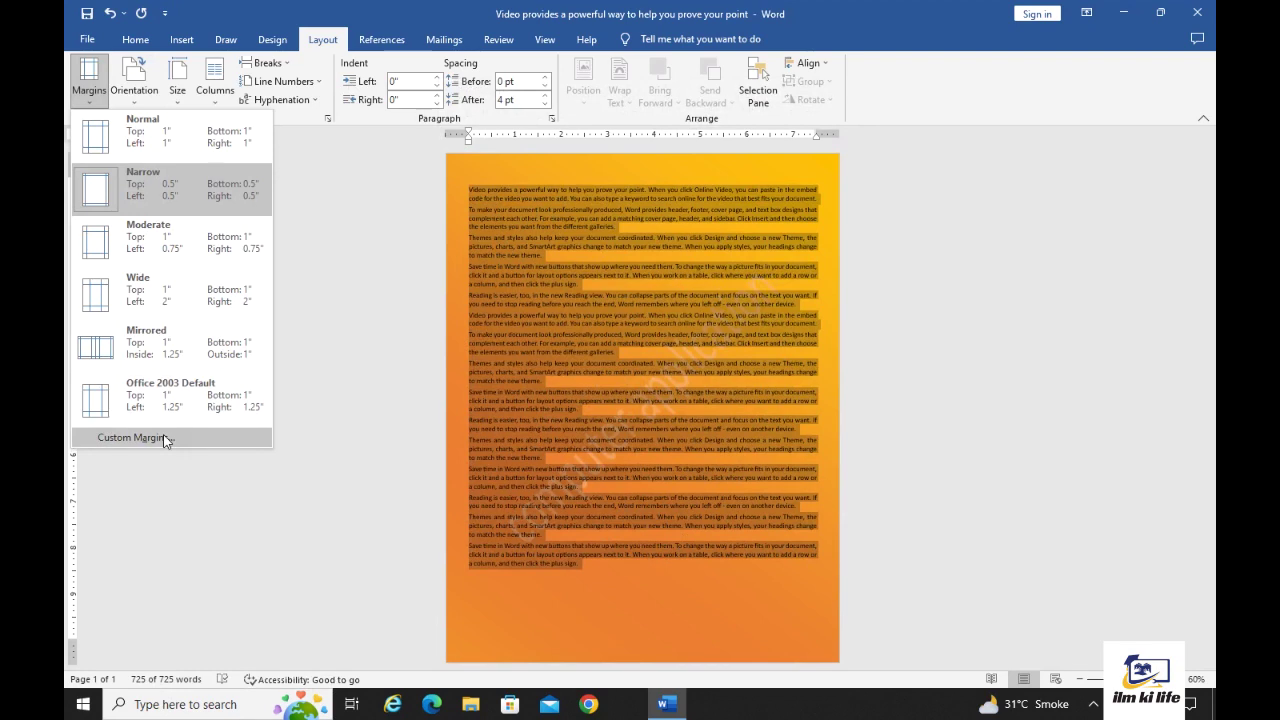
left_click(130, 438)
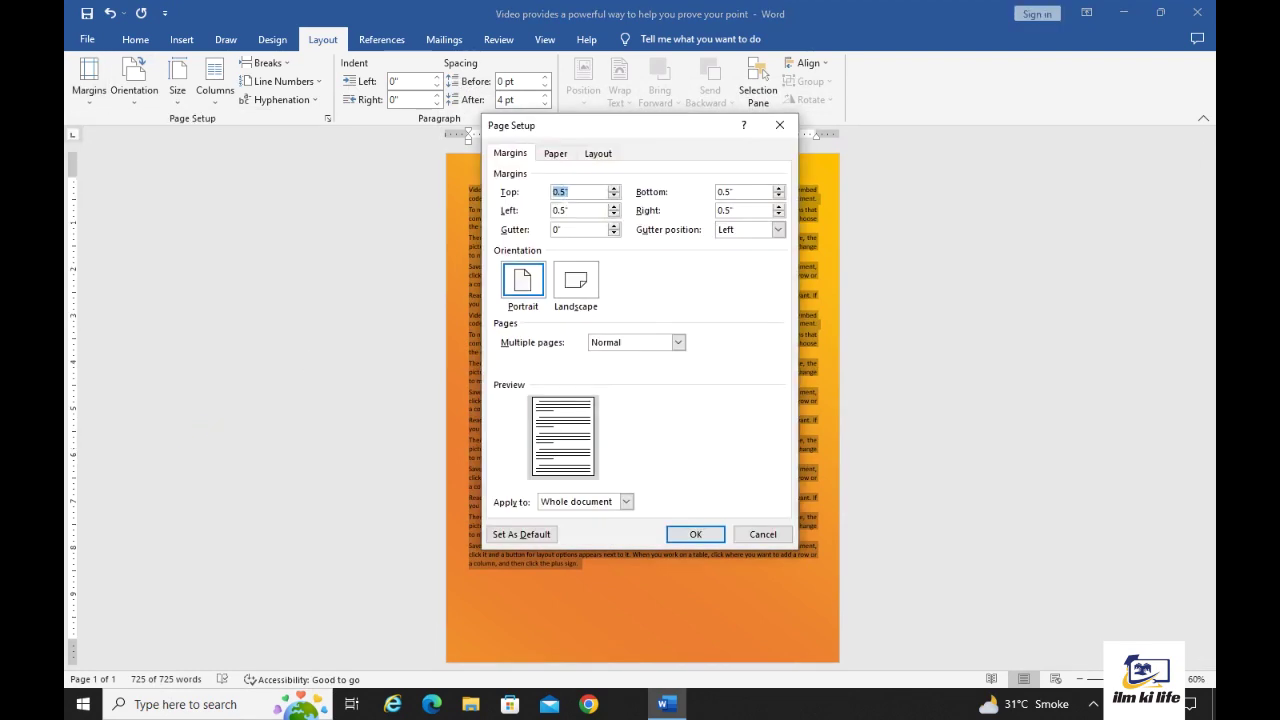
left_click(613, 206)
left_click(613, 207)
left_click(777, 207)
left_click(778, 206)
left_click(778, 206)
left_click(697, 533)
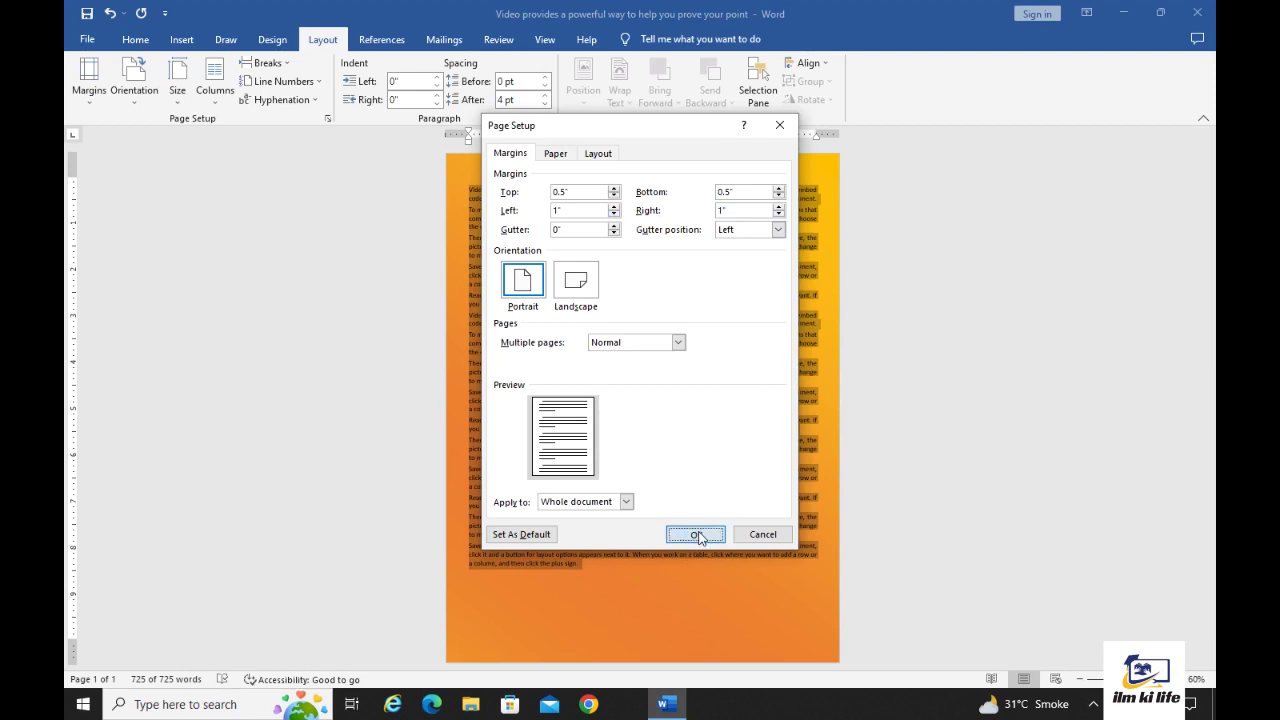
left_click(499, 376)
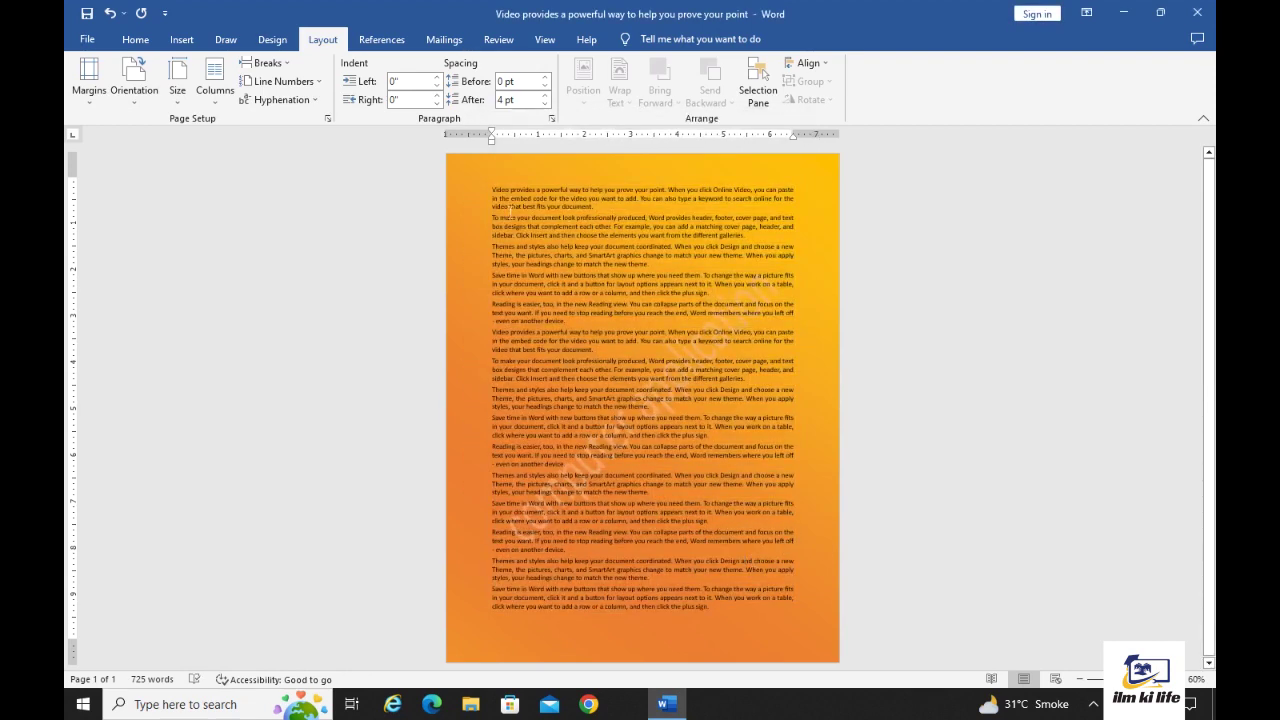
left_click(89, 80)
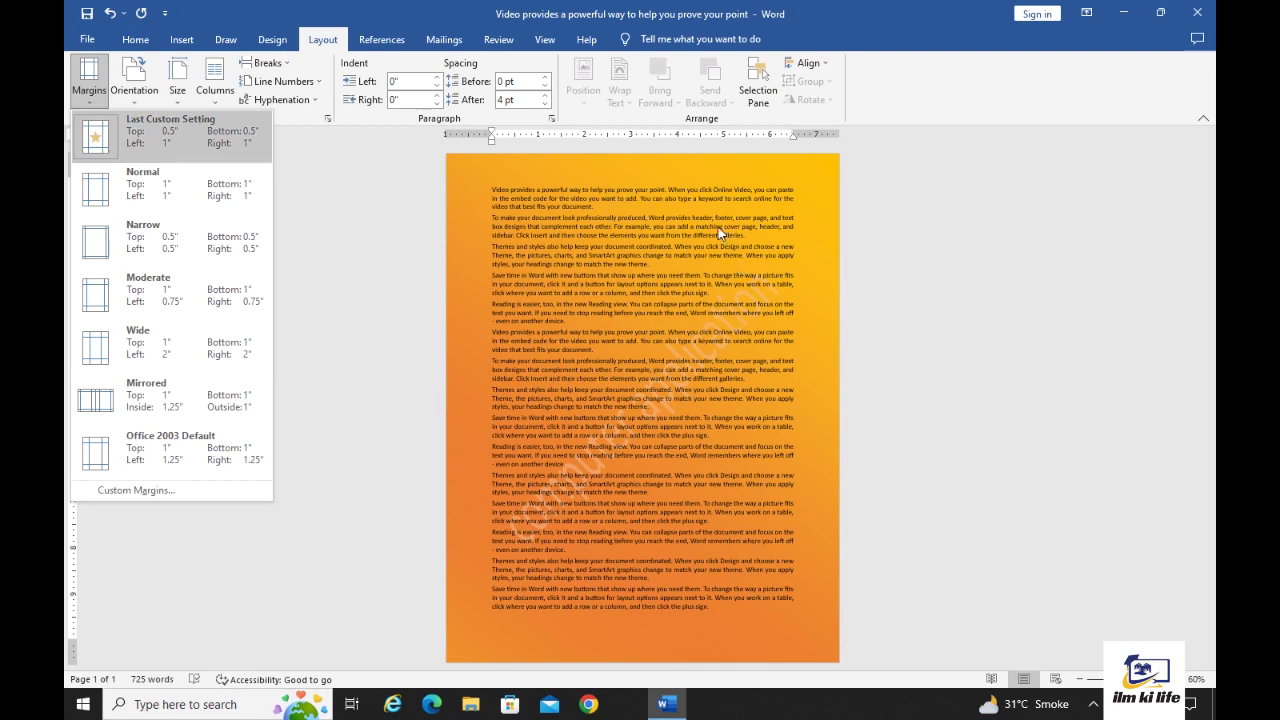
left_click(494, 249)
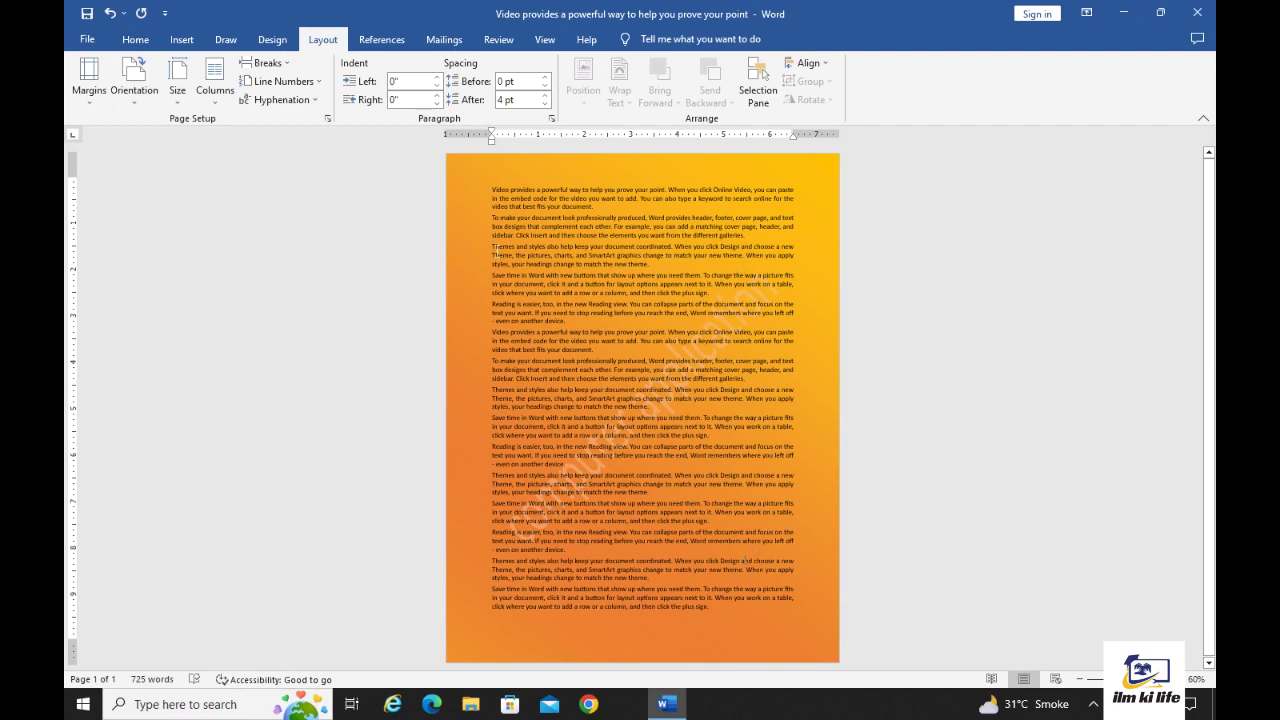
Step: Switch the page orientation to Landscape and return it to Portrait
left_click(126, 106)
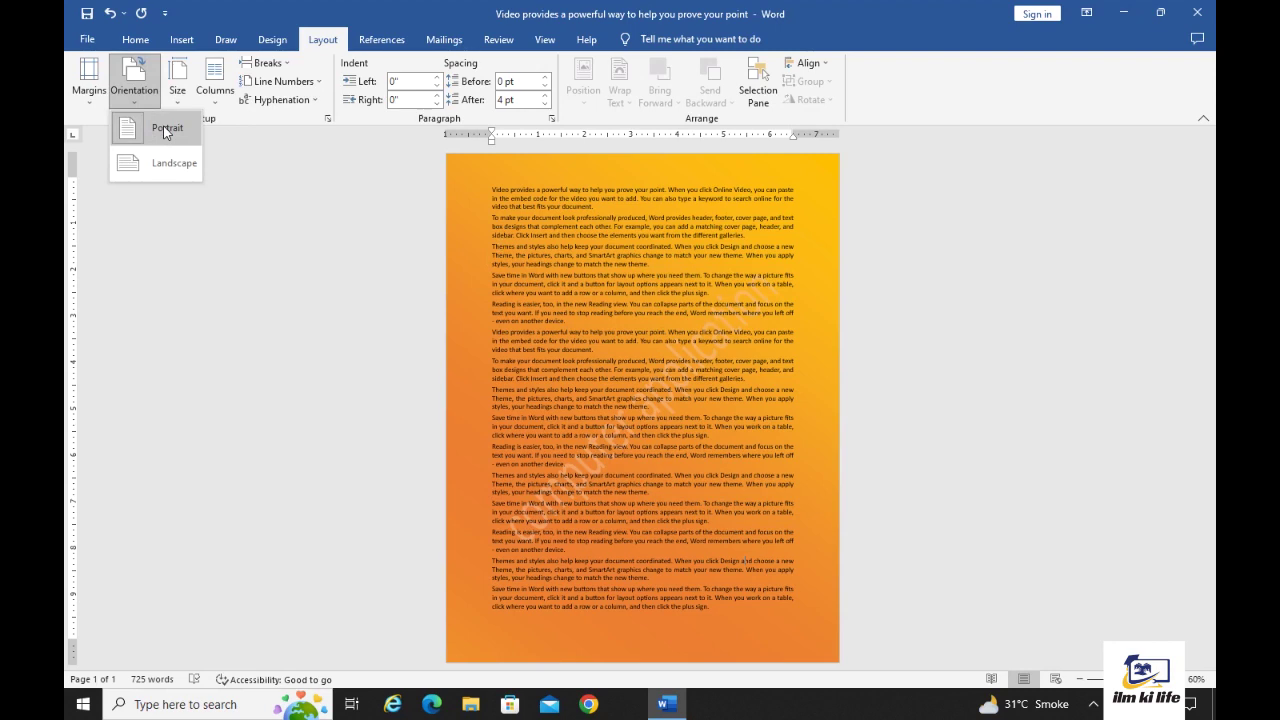
left_click(172, 172)
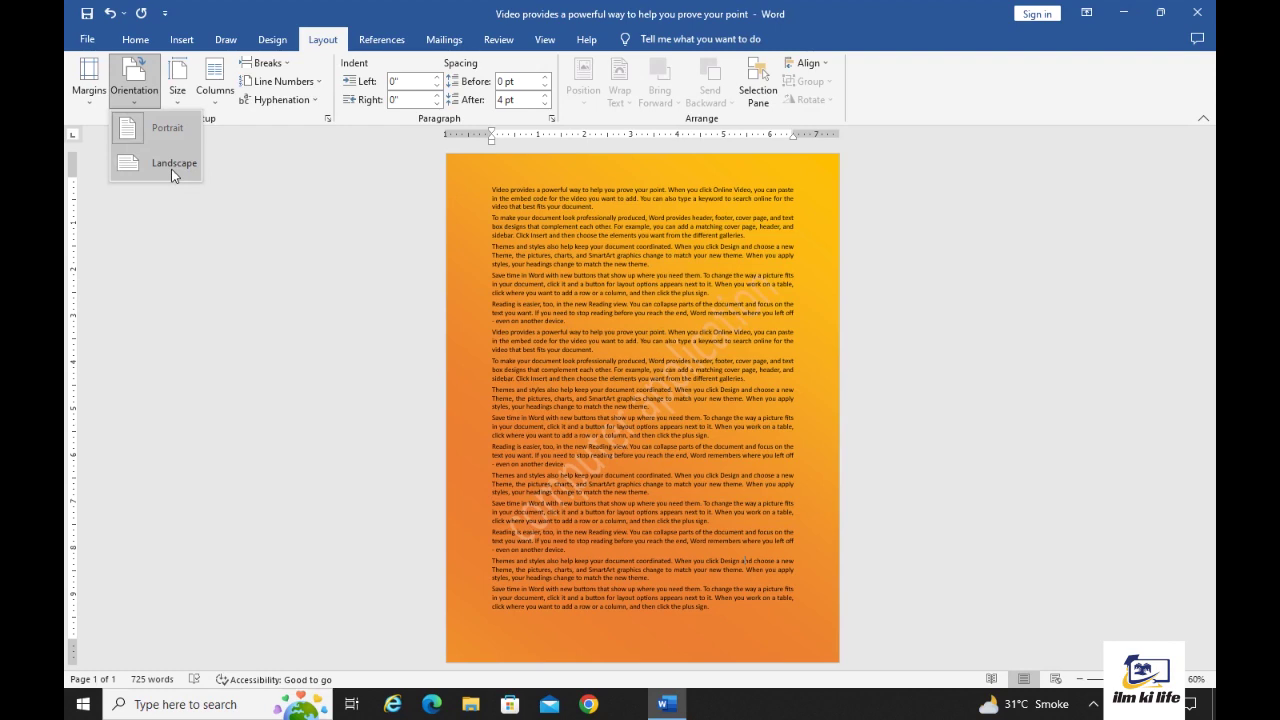
left_click(172, 165)
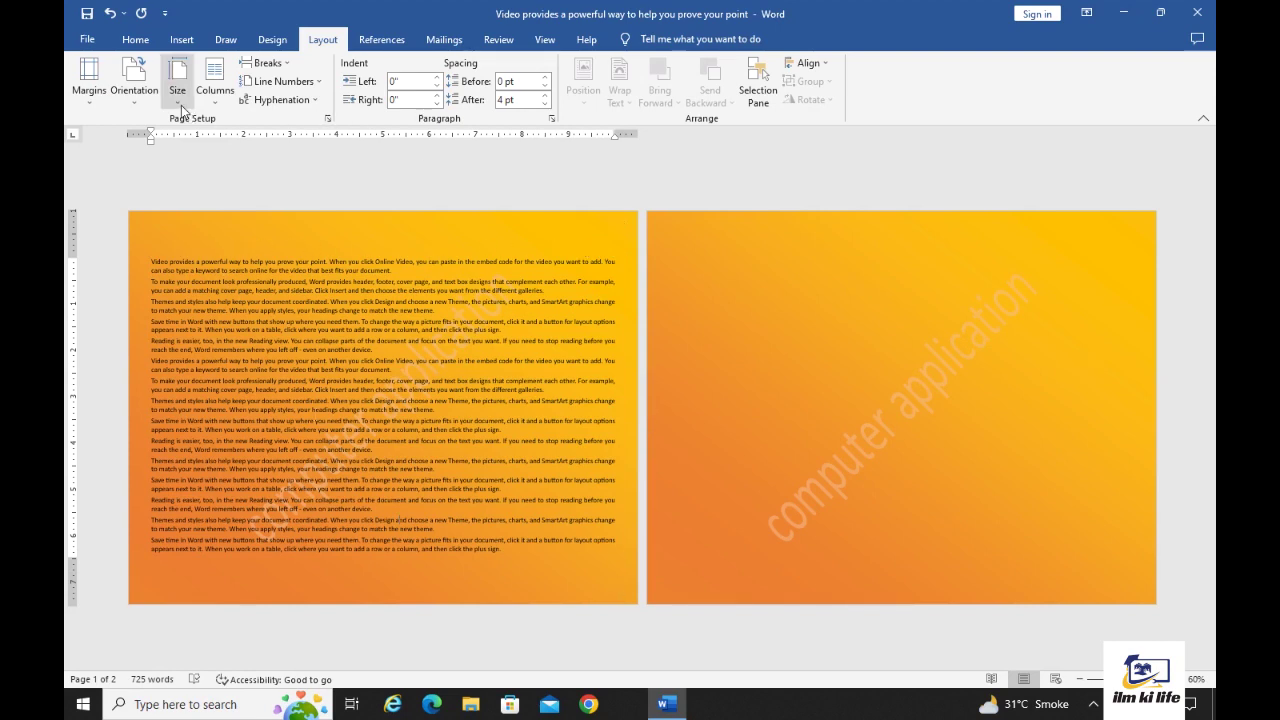
left_click(134, 78)
left_click(150, 130)
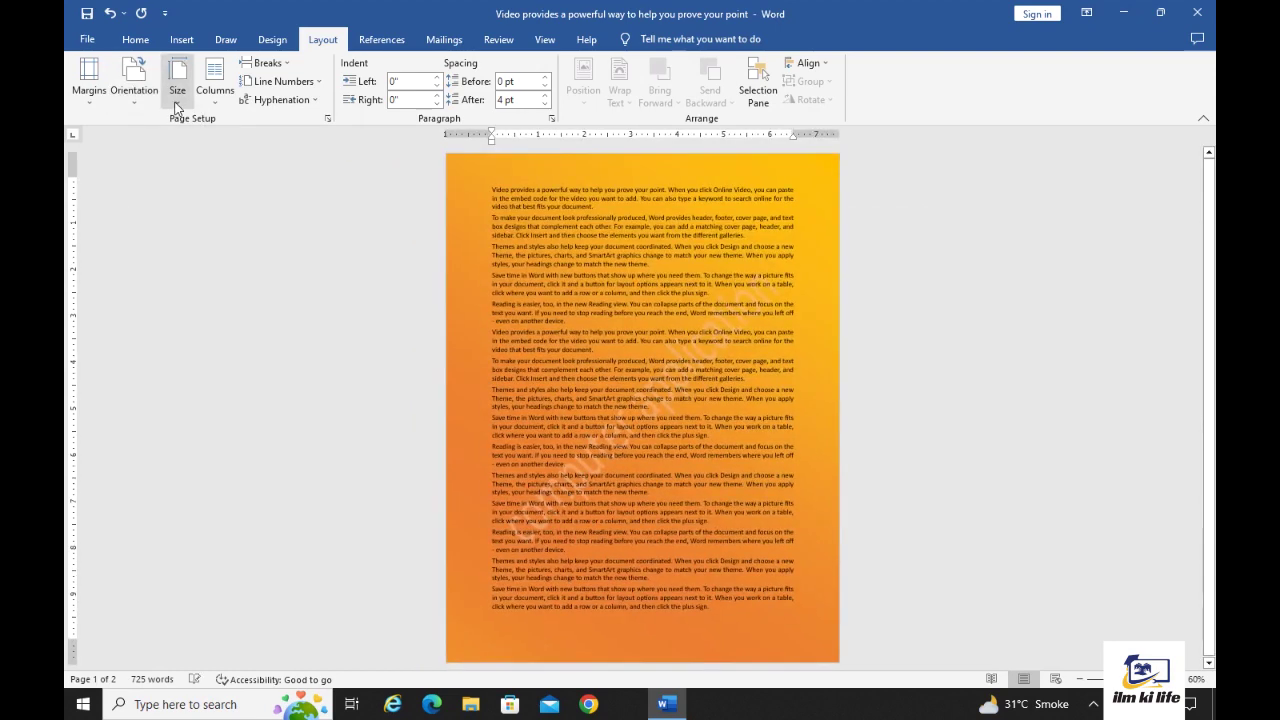
left_click(176, 100)
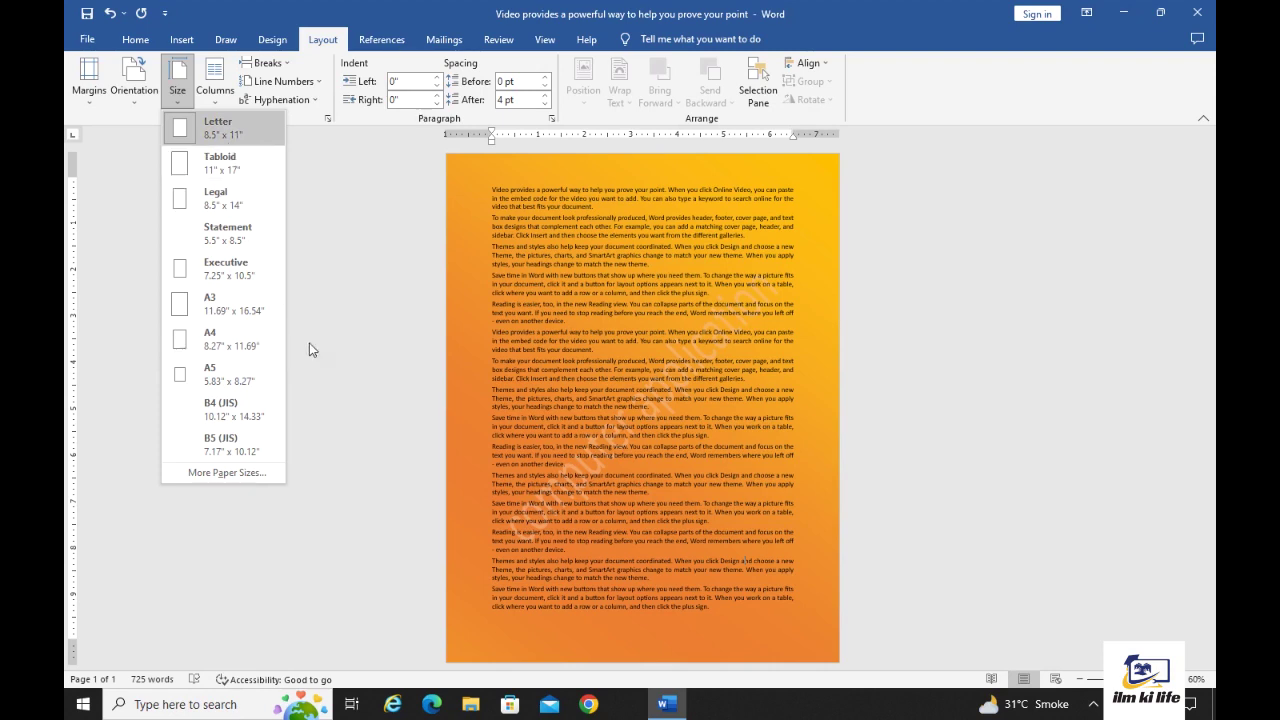
left_click(716, 571)
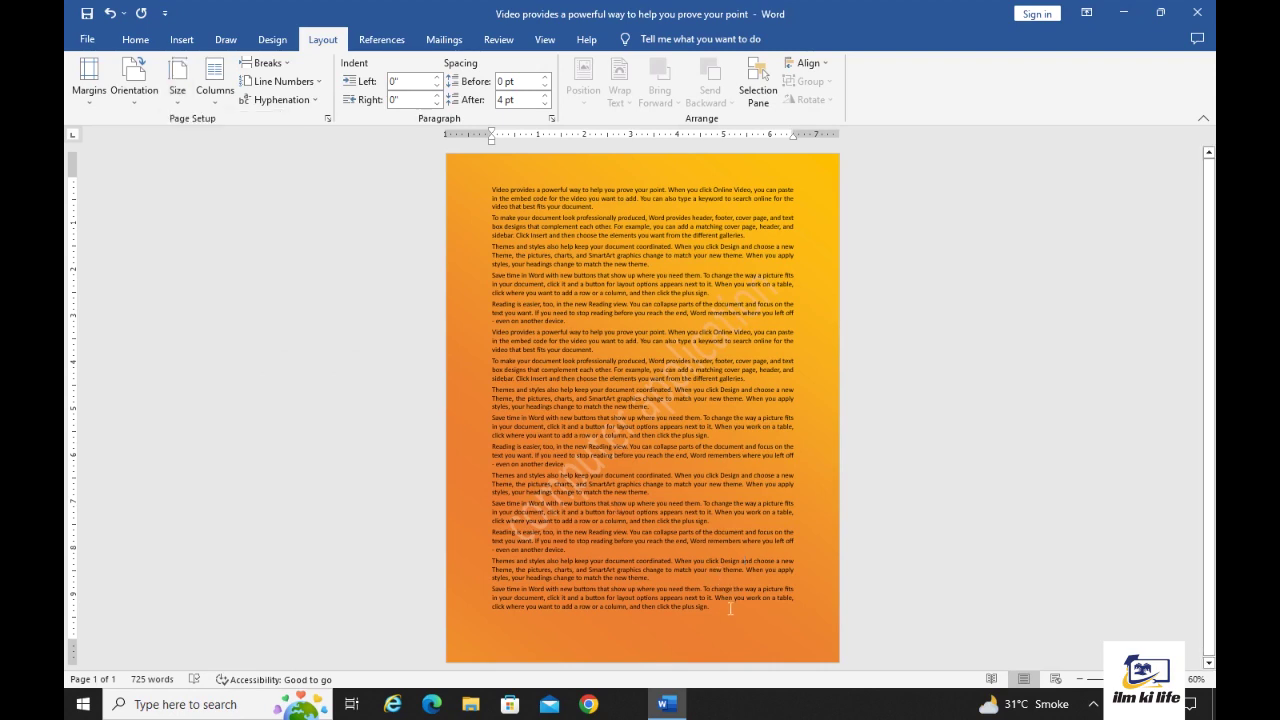
Step: Copy the document's last paragraph and paste the duplicate at the end of the text
left_click_drag(718, 611, 492, 589)
key("ctrl+c")
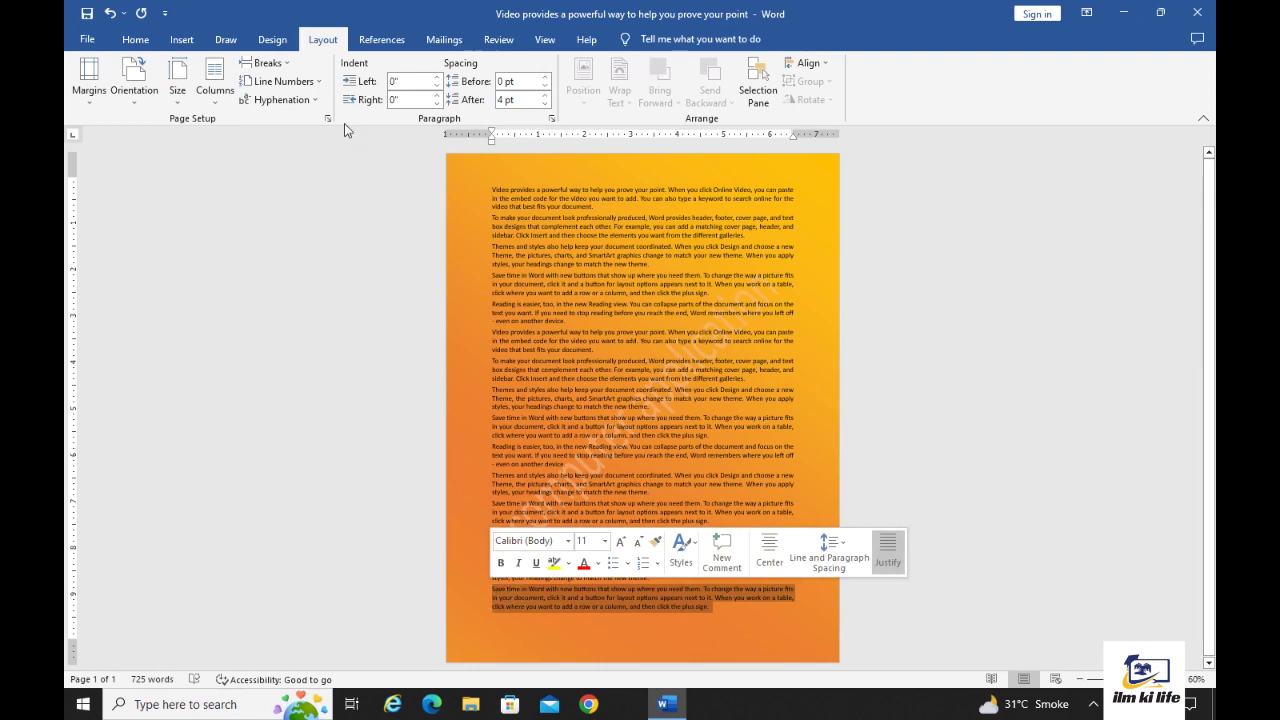
left_click(181, 103)
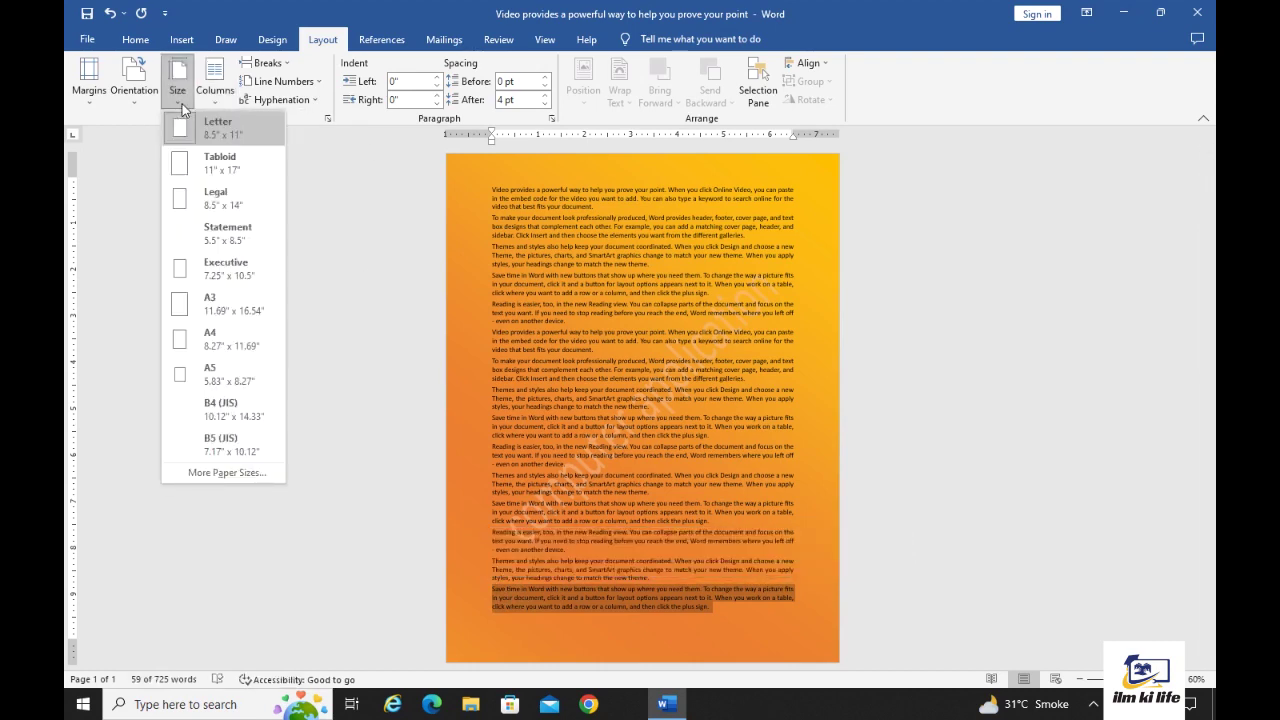
left_click(182, 103)
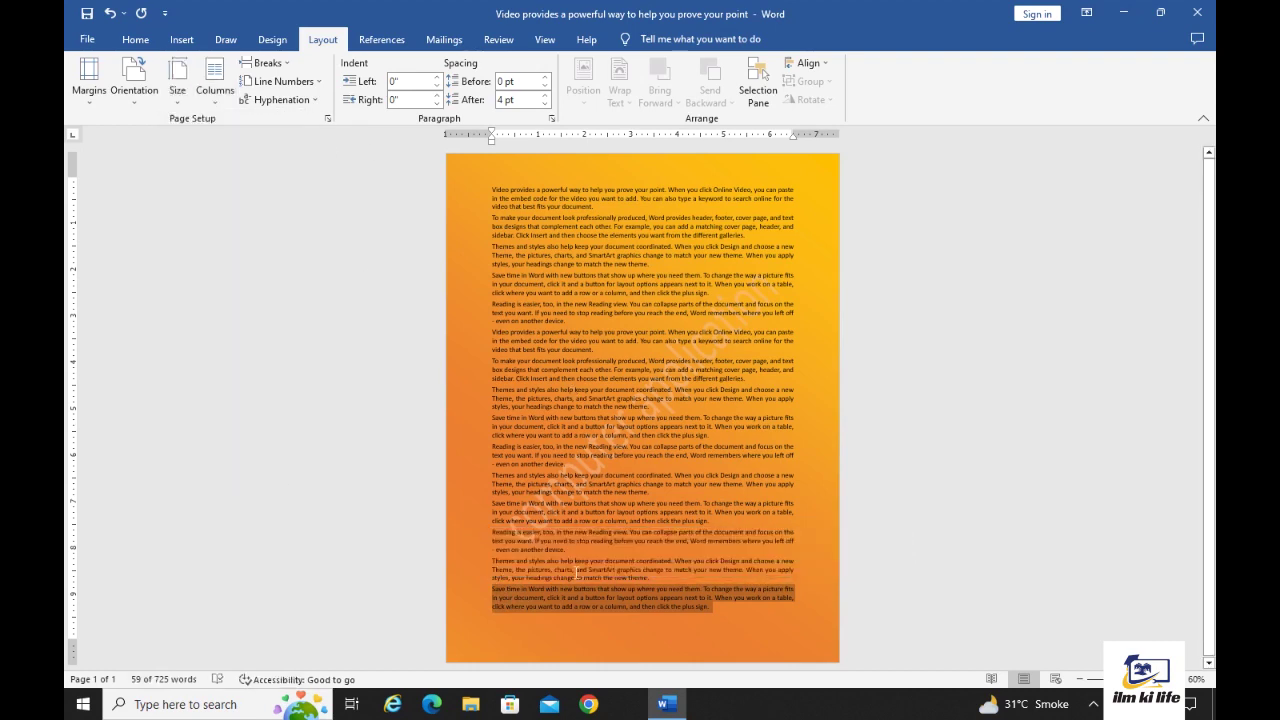
key("Right")
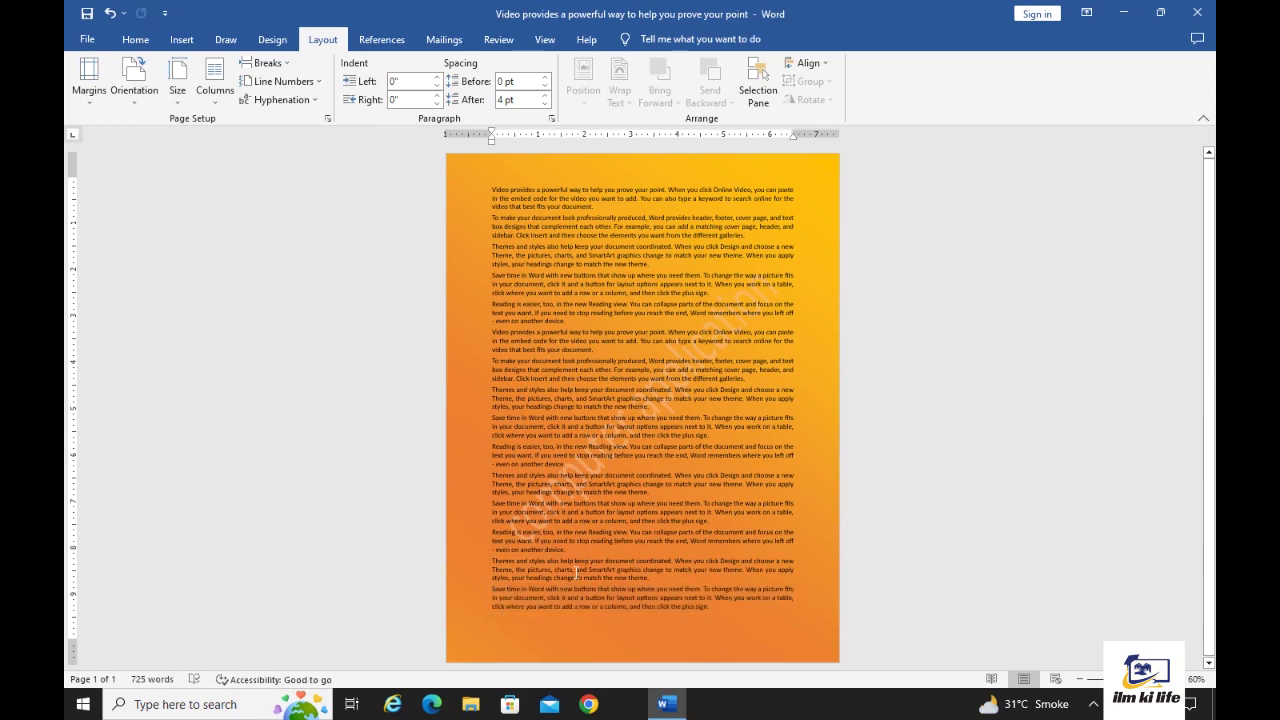
key("ctrl+v")
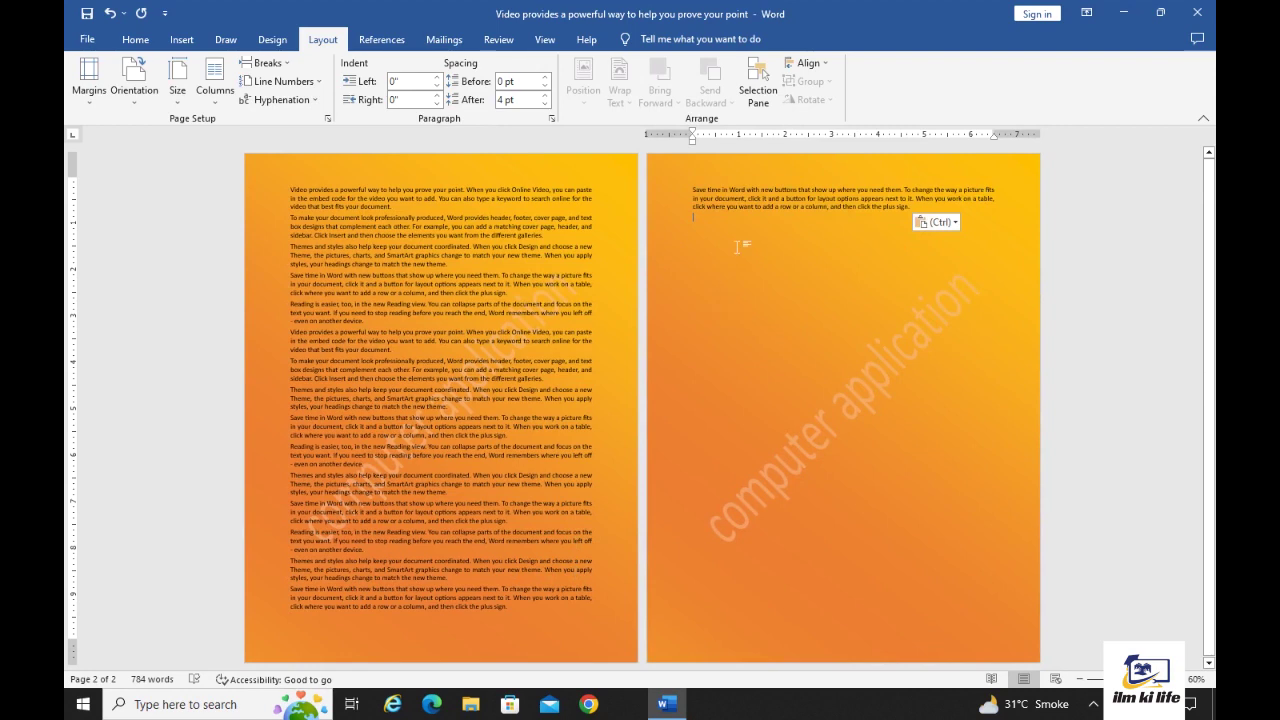
Step: Change the paper size to A4 (8.27" x 11.69") and switch it to Legal (8.5" x 14")
left_click(183, 104)
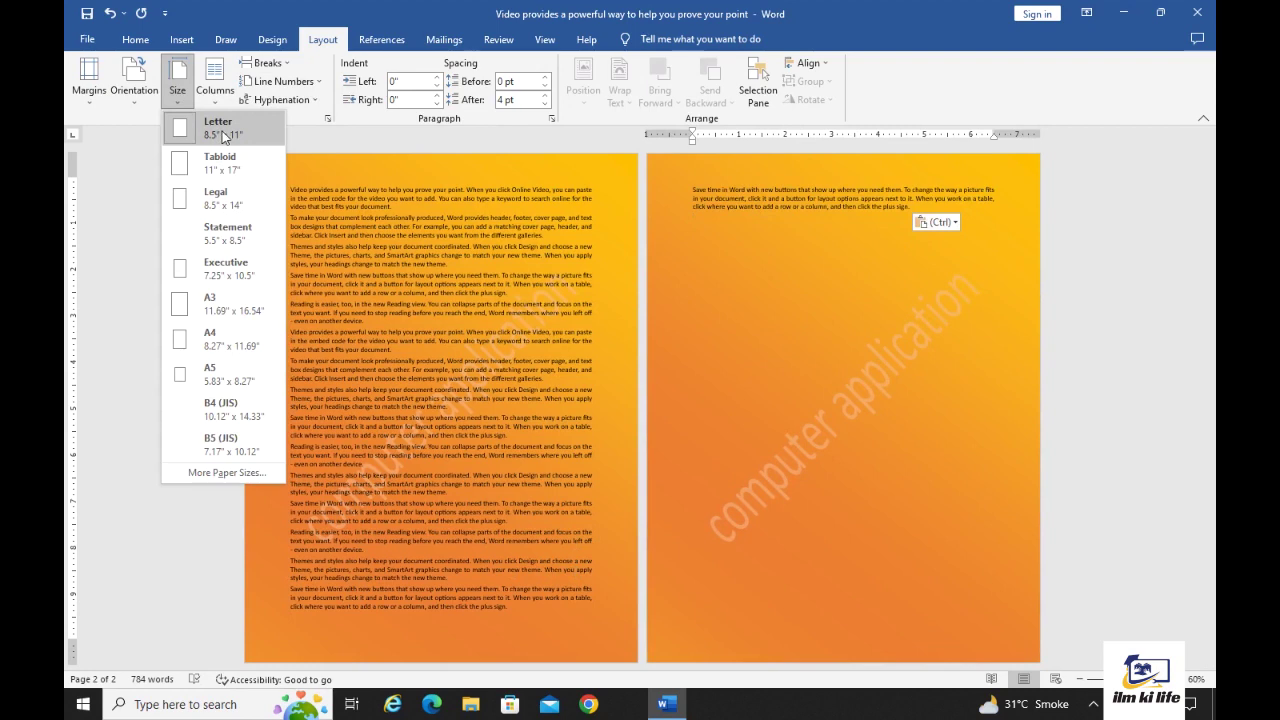
left_click(224, 340)
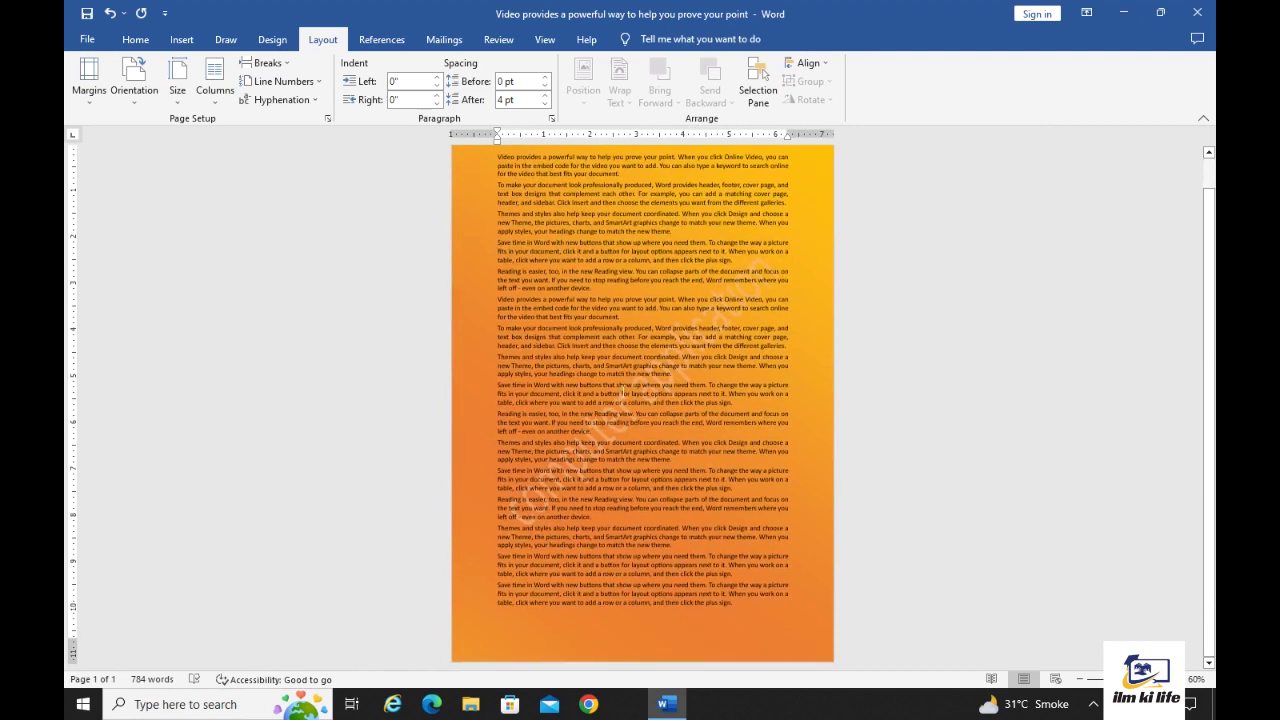
left_click(100, 104)
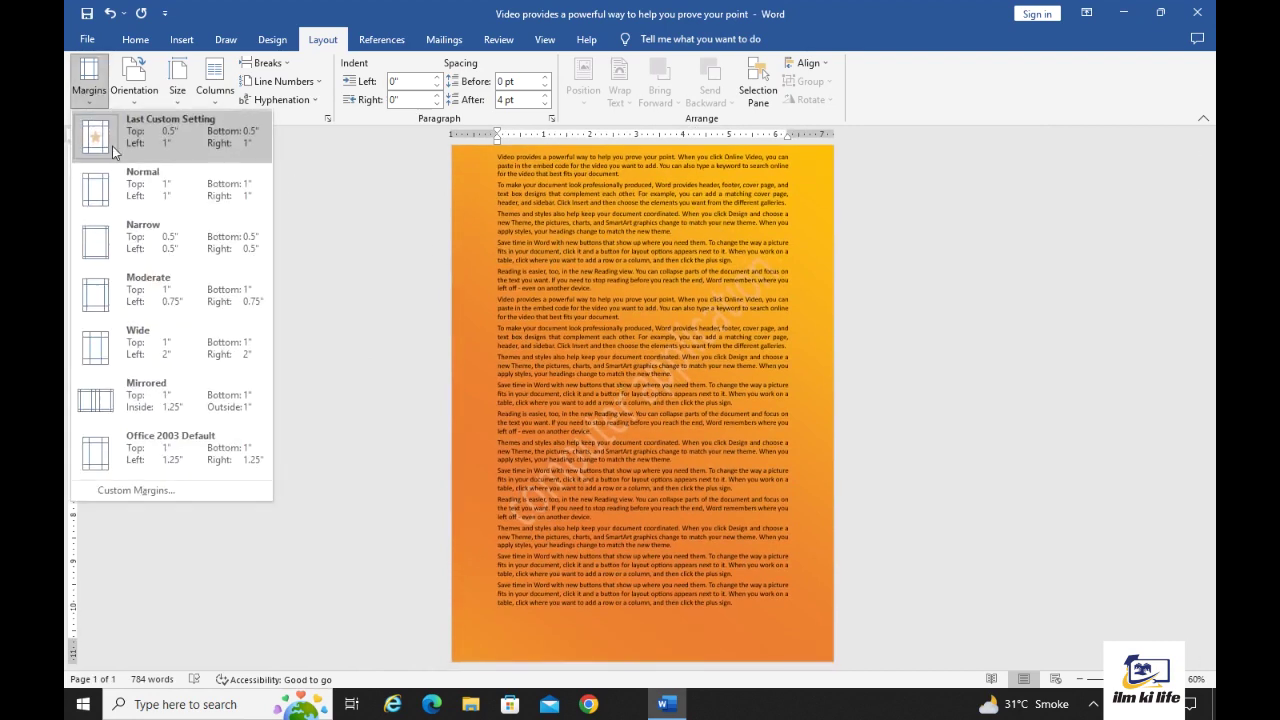
left_click(170, 101)
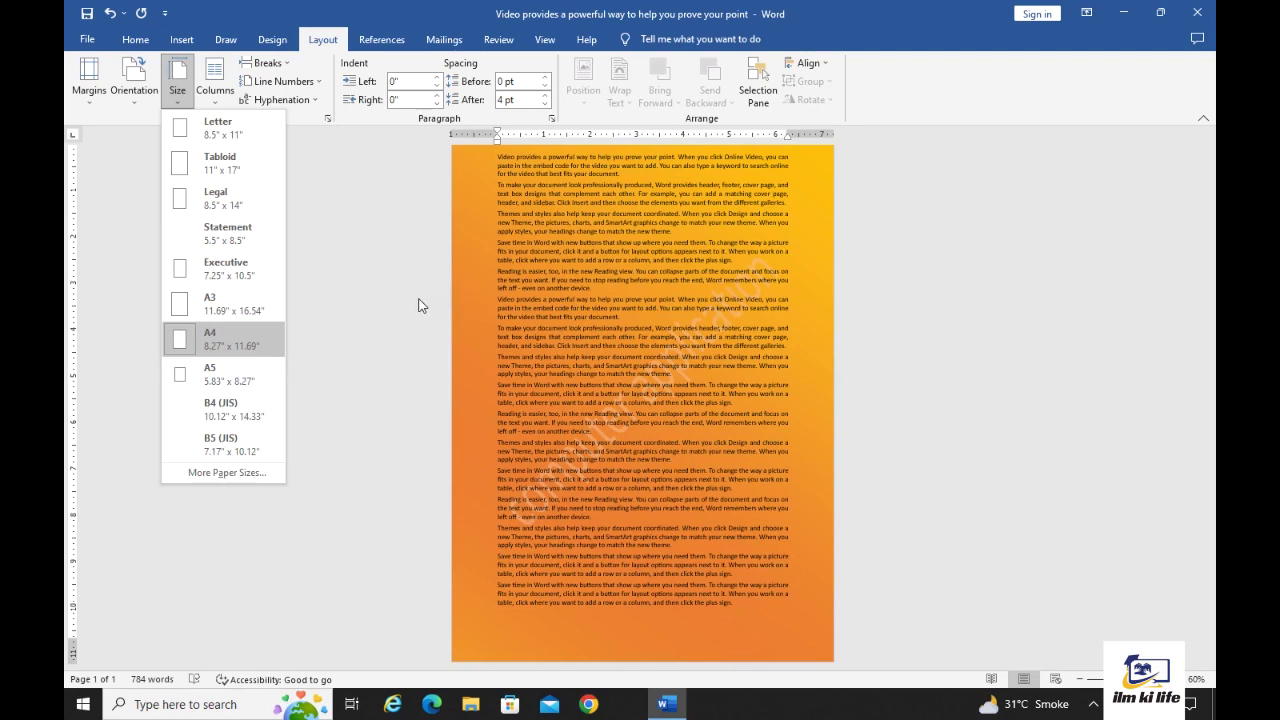
left_click(239, 220)
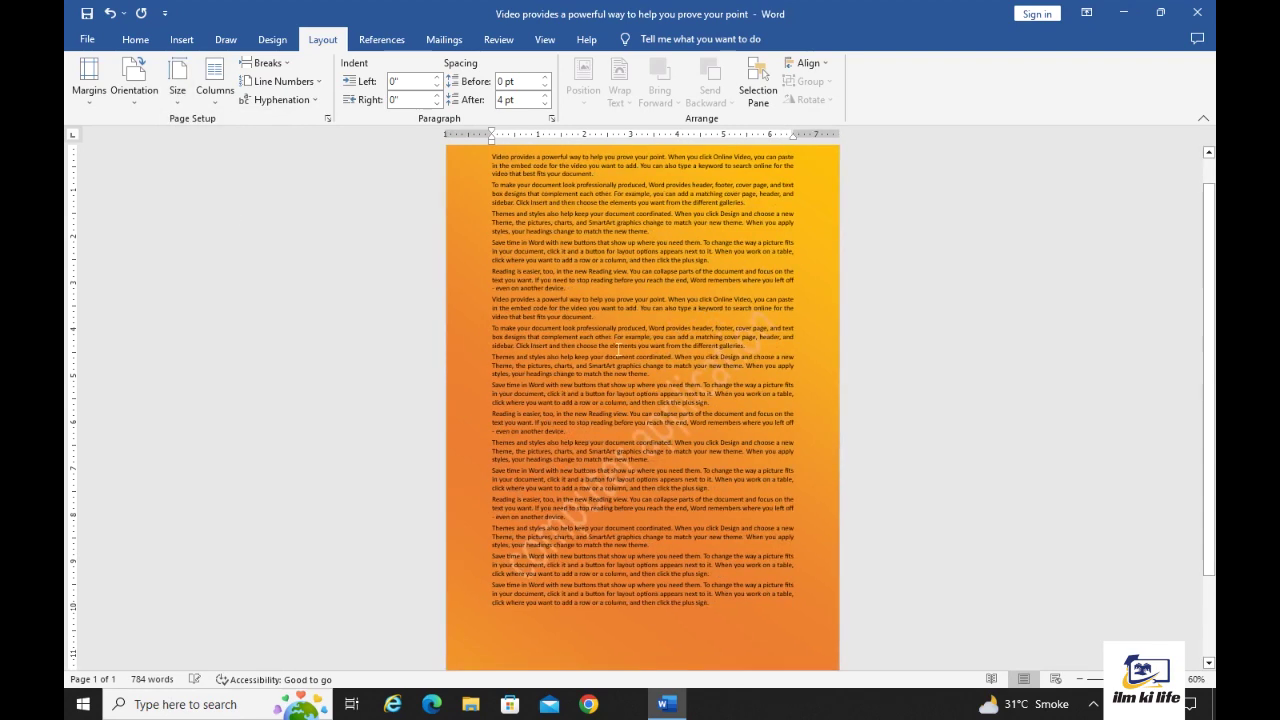
scroll(643, 400, "down", 3)
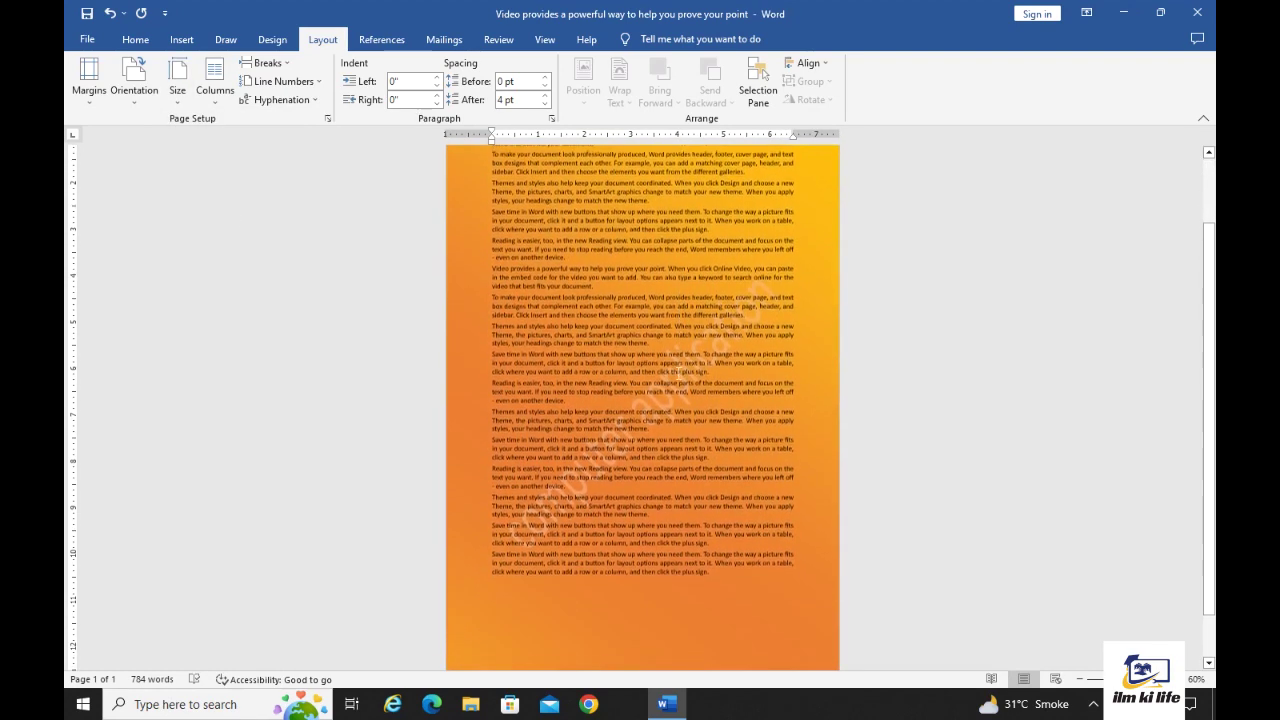
Step: Open the detailed paper size settings, choose Custom size and set the paper width to 4.3"
left_click(178, 85)
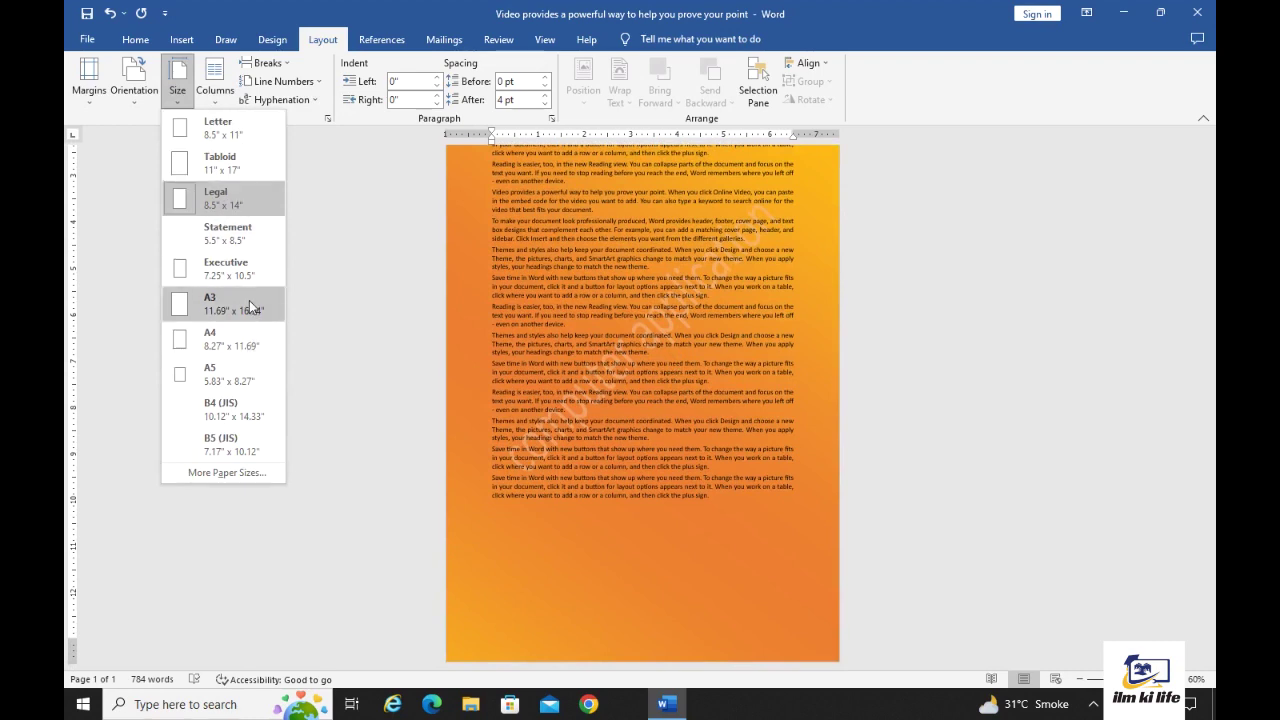
left_click(248, 474)
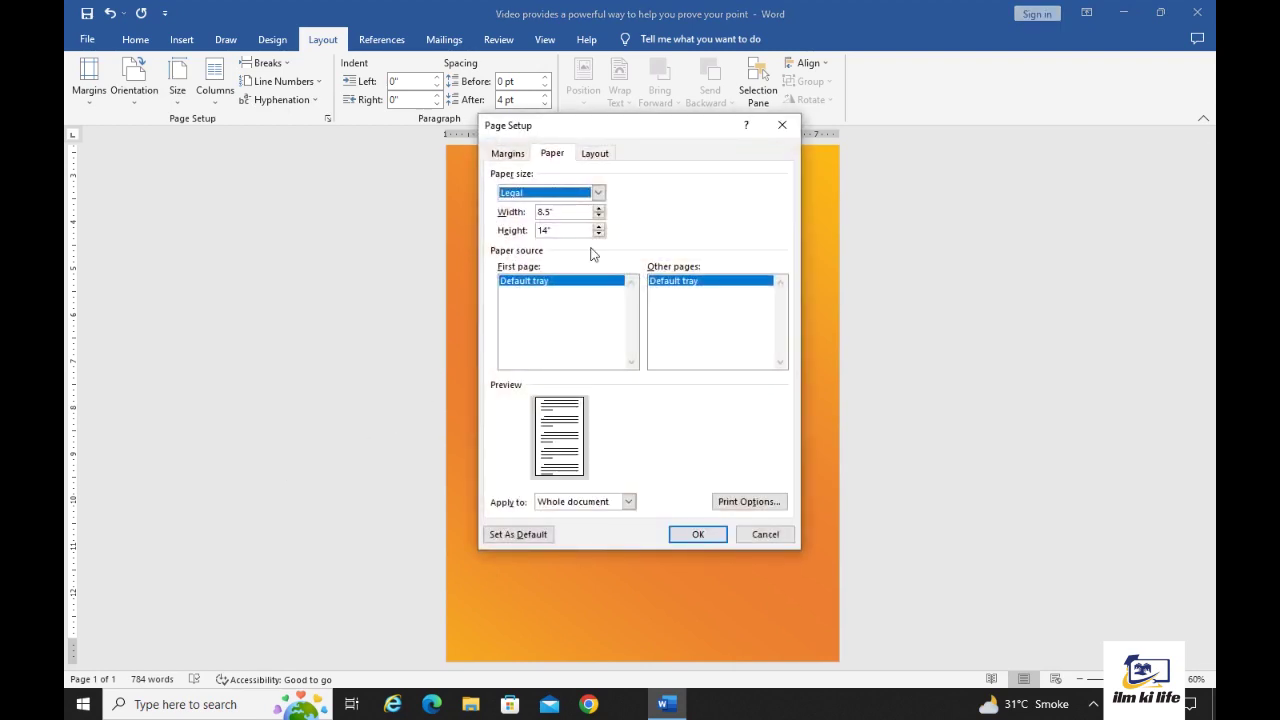
left_click(598, 192)
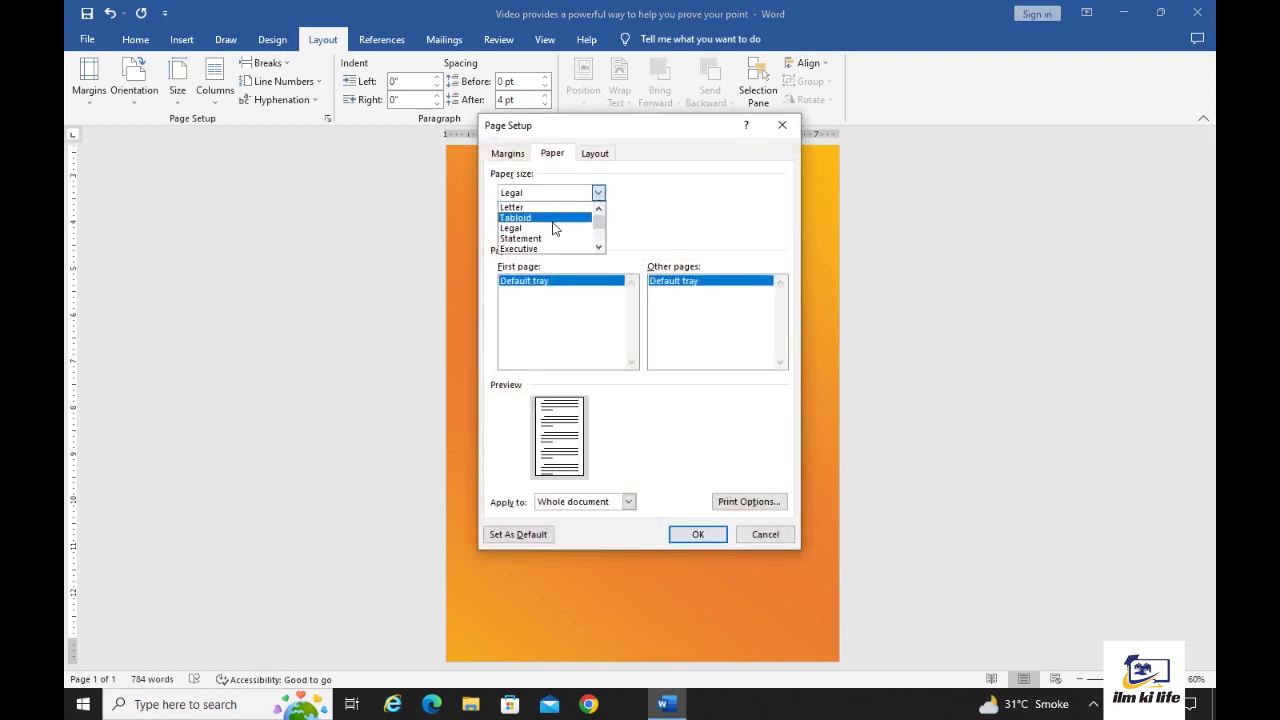
scroll(552, 234, "down", 5)
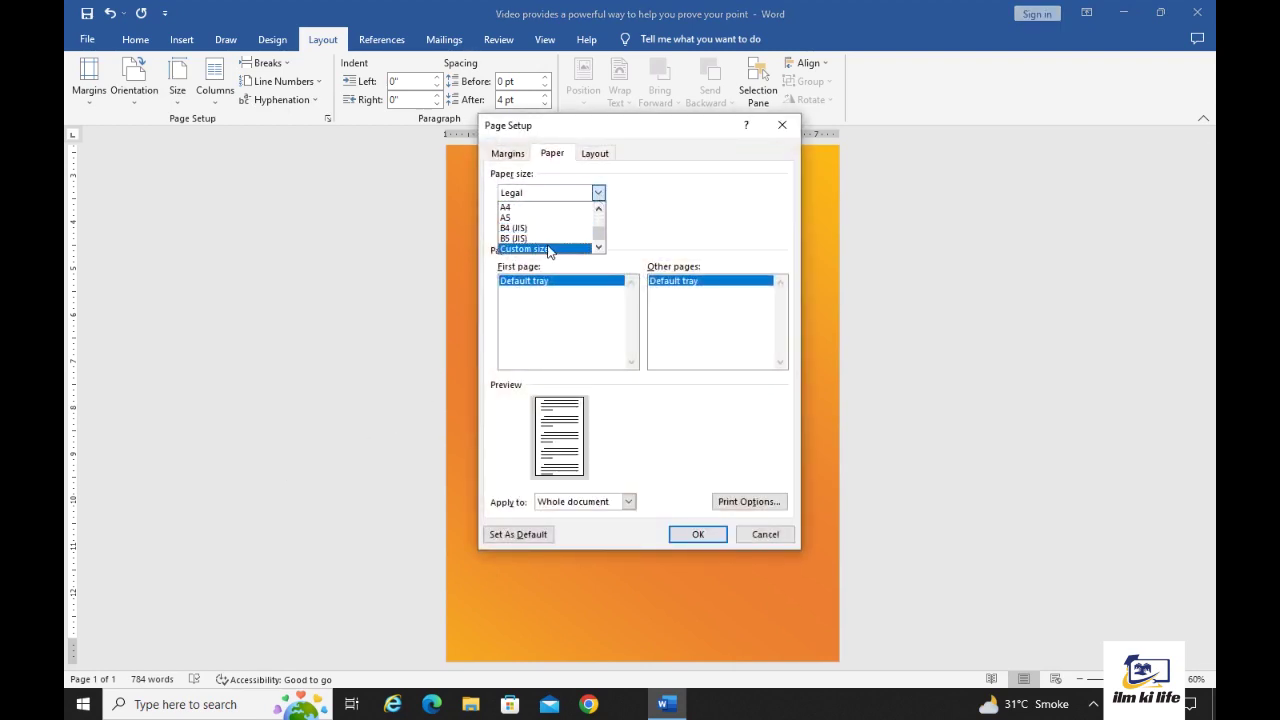
left_click(549, 247)
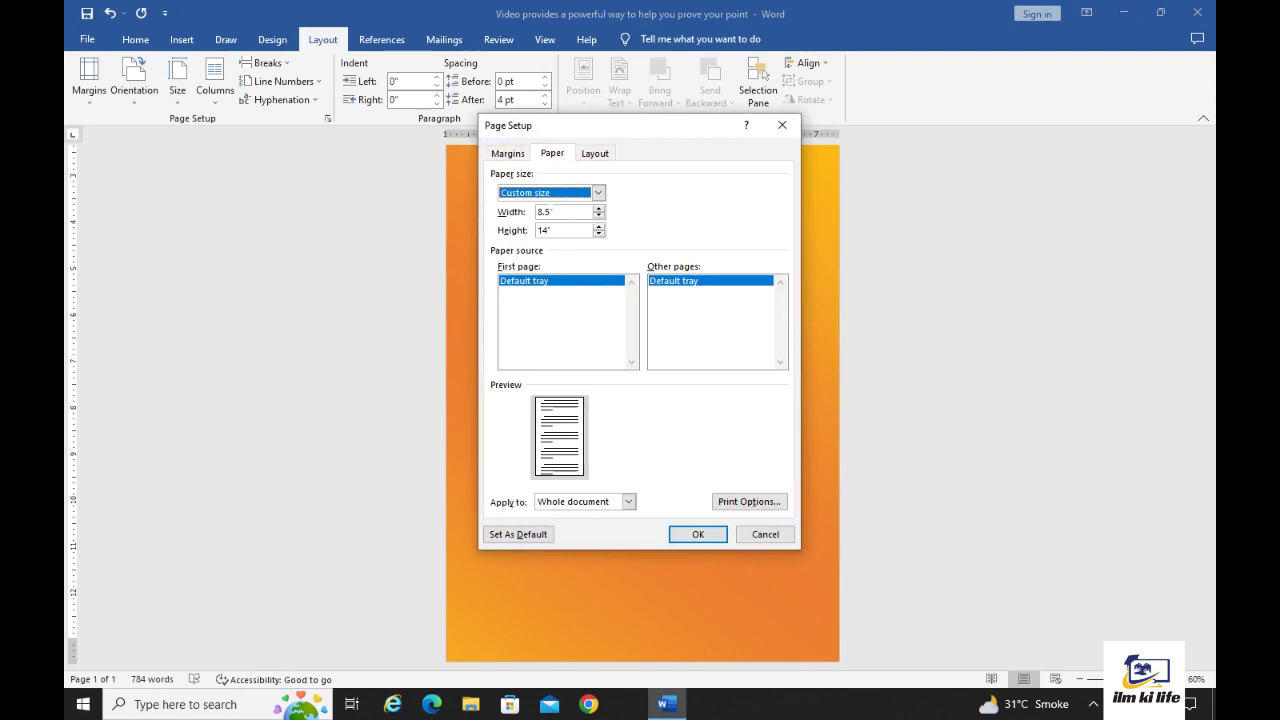
left_click(550, 212)
double_click(545, 212)
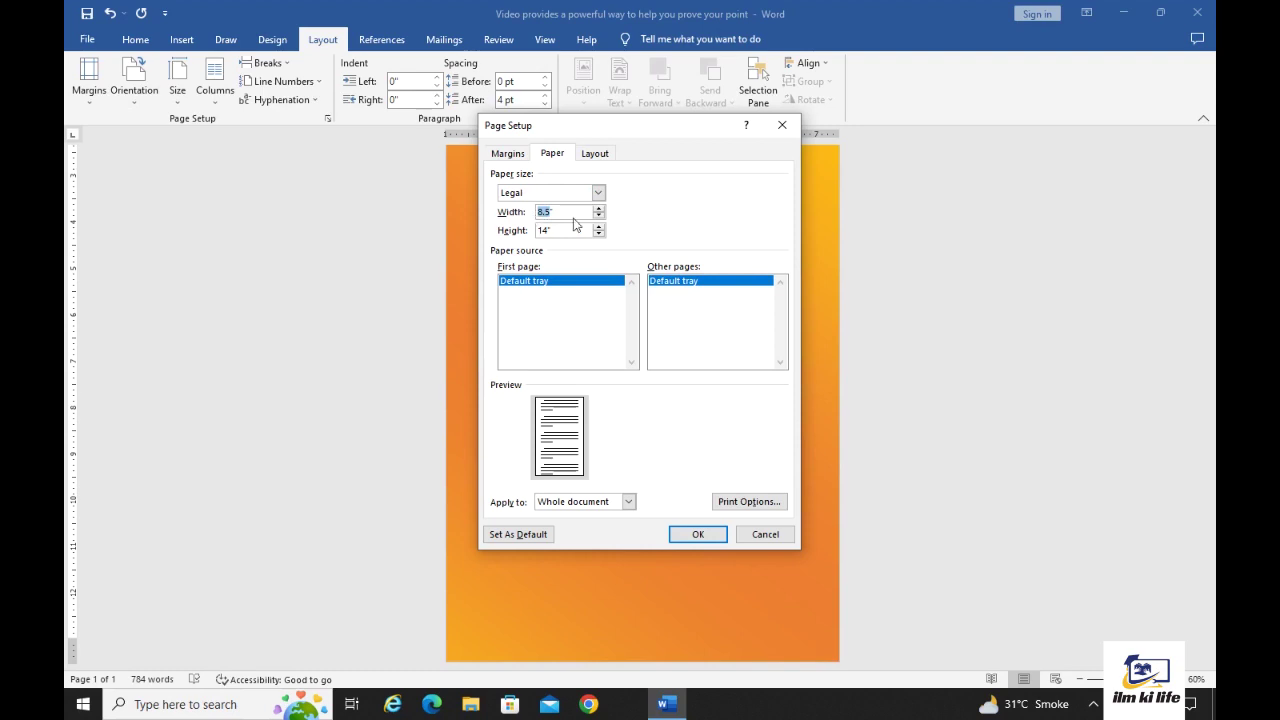
type("4.2")
key("BackSpace")
type("3")
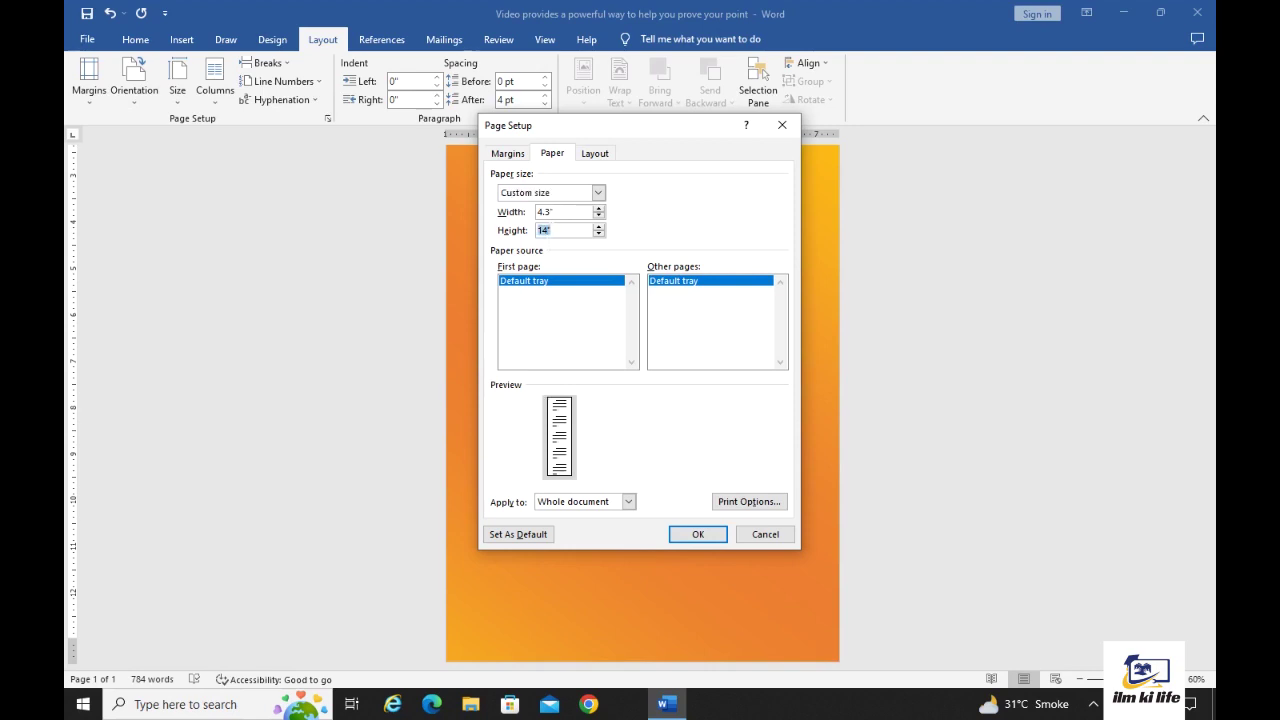
Step: Reset the paper size to A4, override it with a 4.3" width and 5.56" height, and apply it to the whole document
left_click(598, 193)
left_click(590, 207)
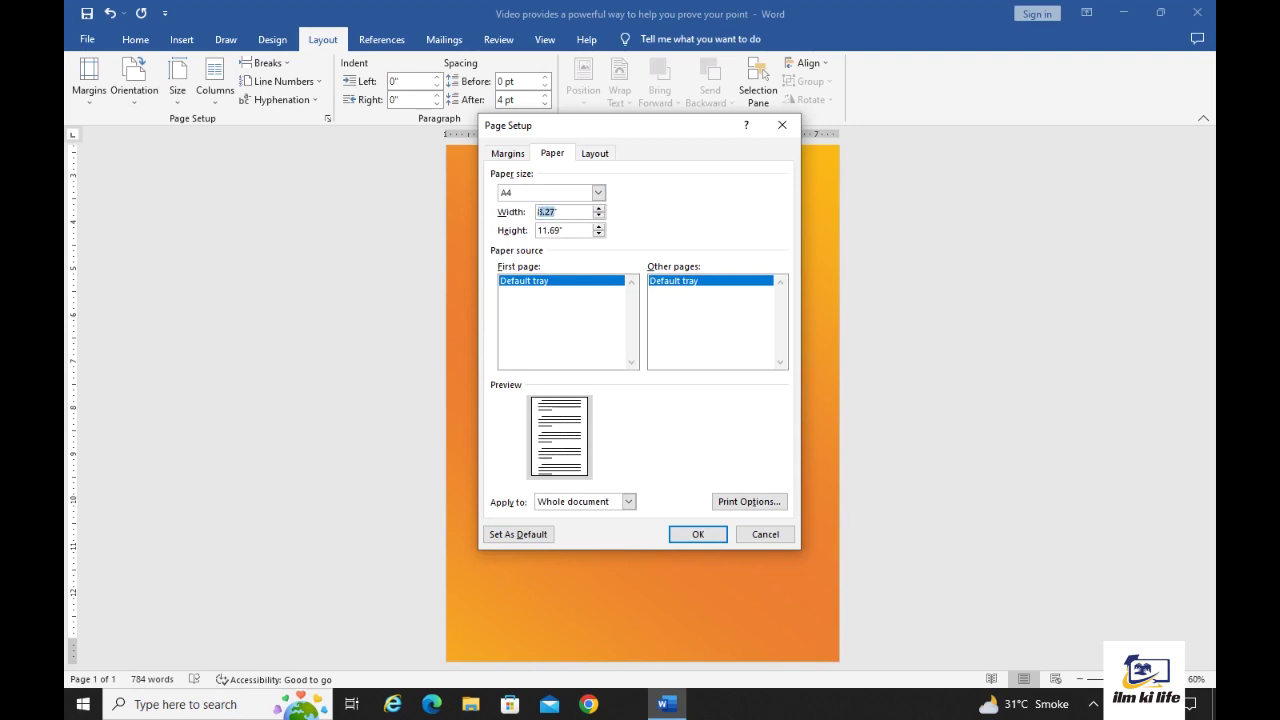
type("4.3")
key("Tab")
type("5")
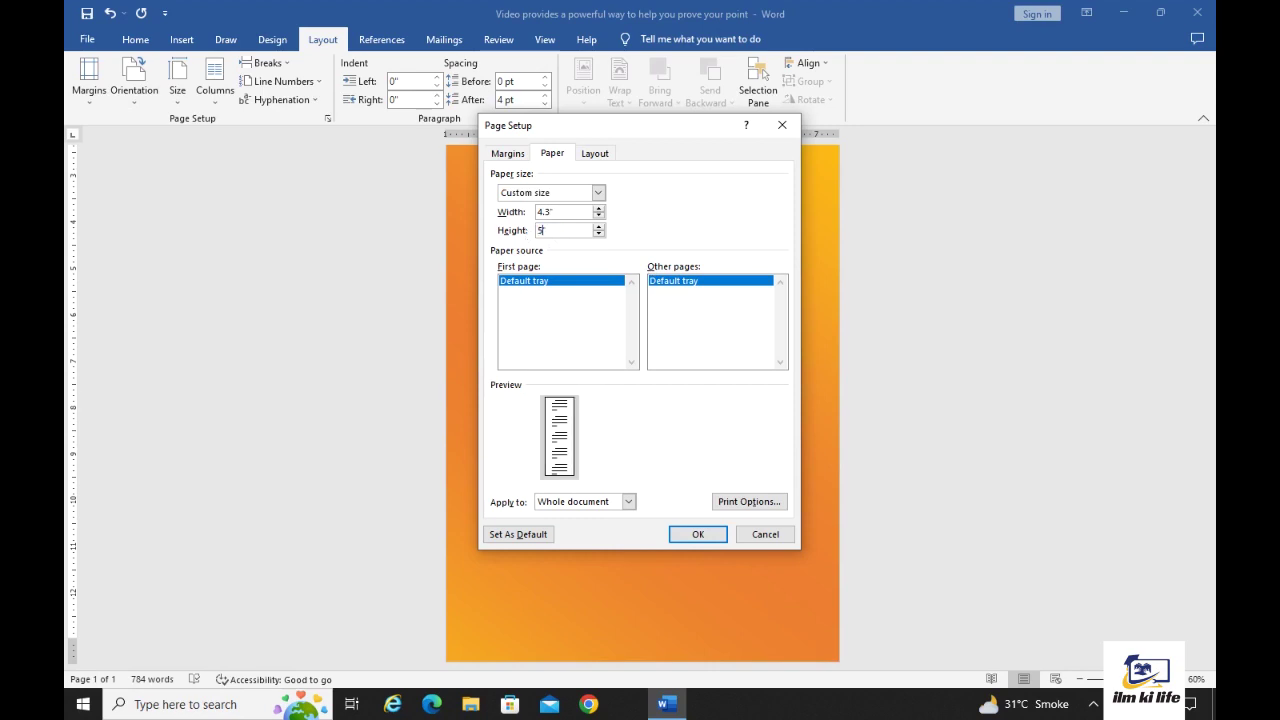
type(".56")
left_click(712, 537)
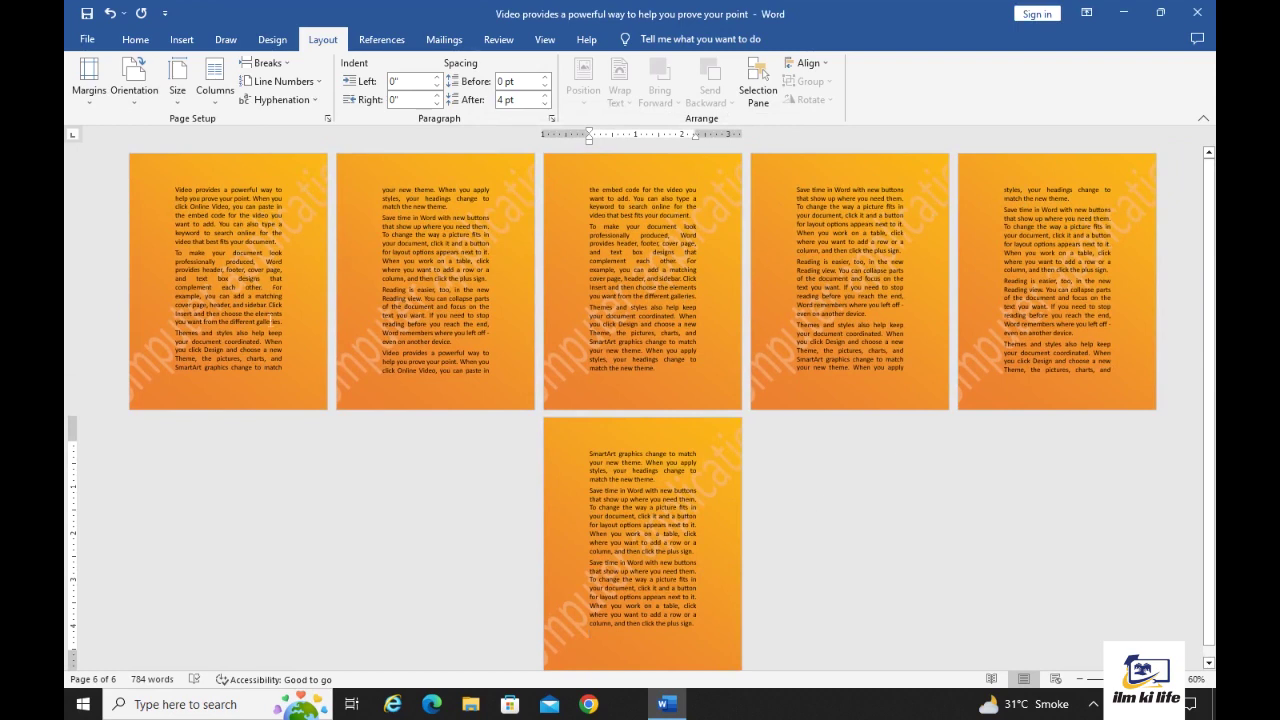
Step: Review the custom width and height in the detailed paper size settings and cancel
left_click(177, 82)
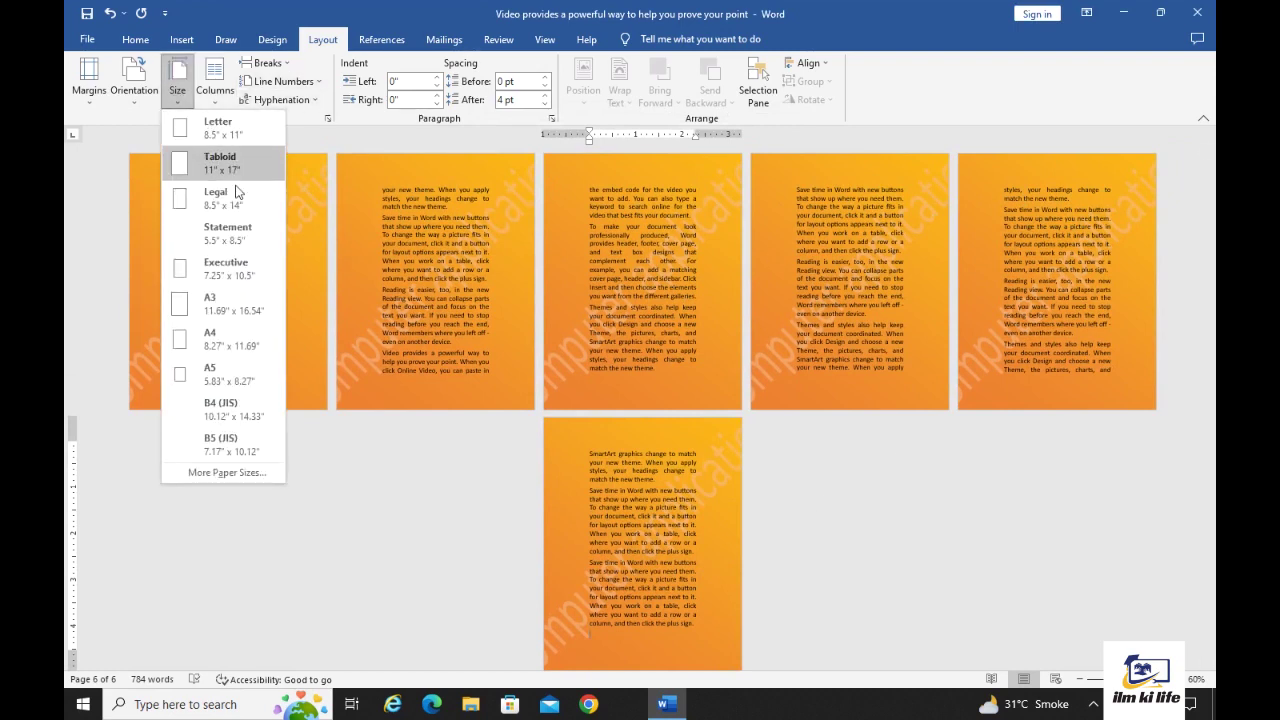
left_click(212, 468)
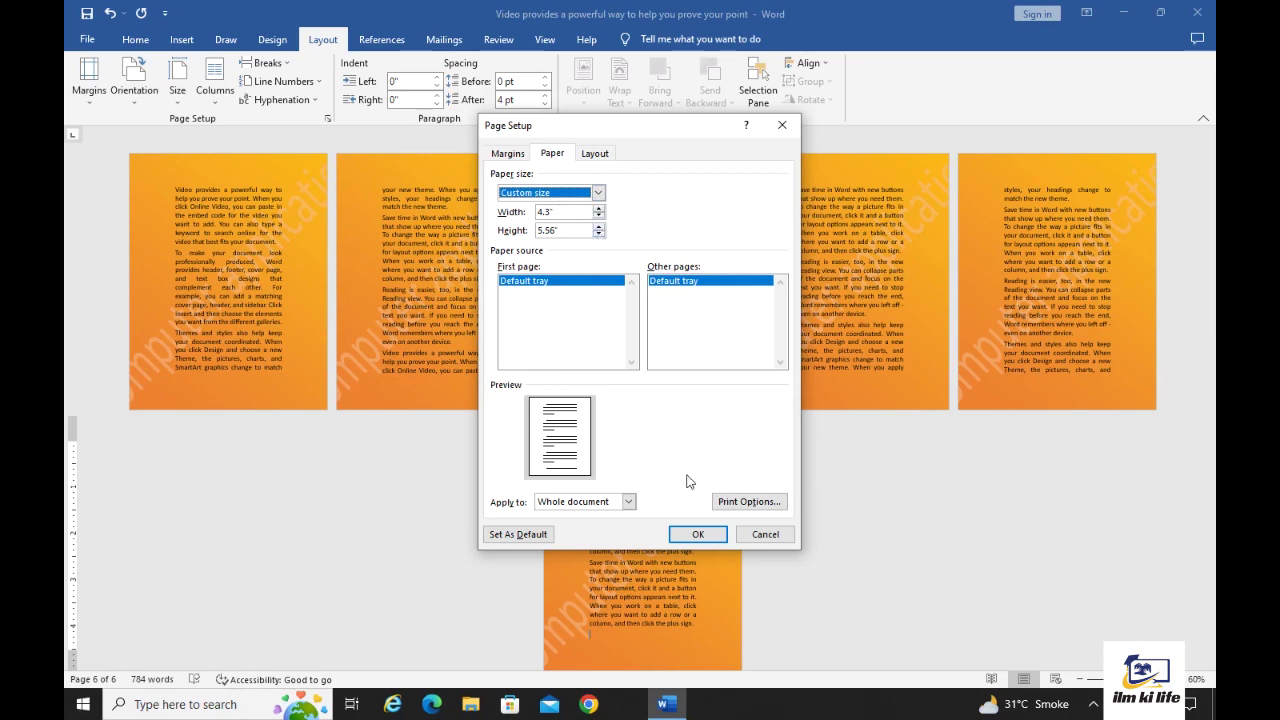
left_click(768, 537)
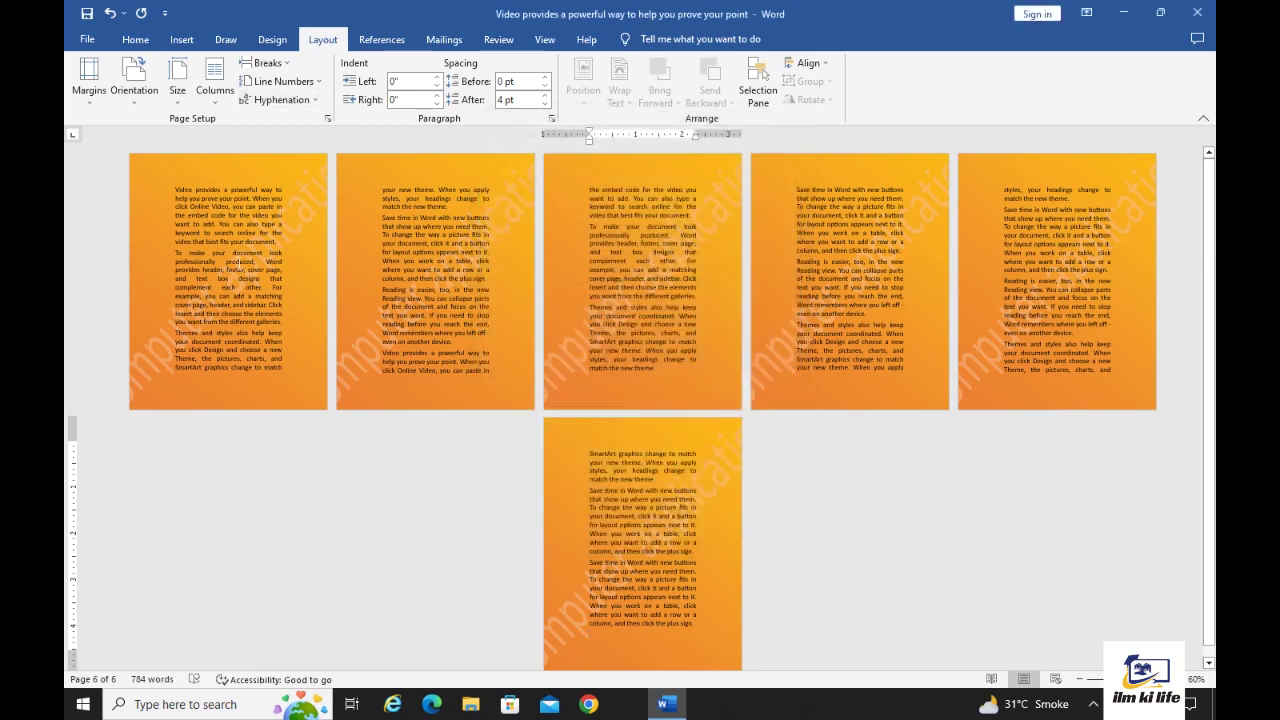
Step: Apply the Narrow margin preset, 0.5" on every side, to the document
left_click(89, 78)
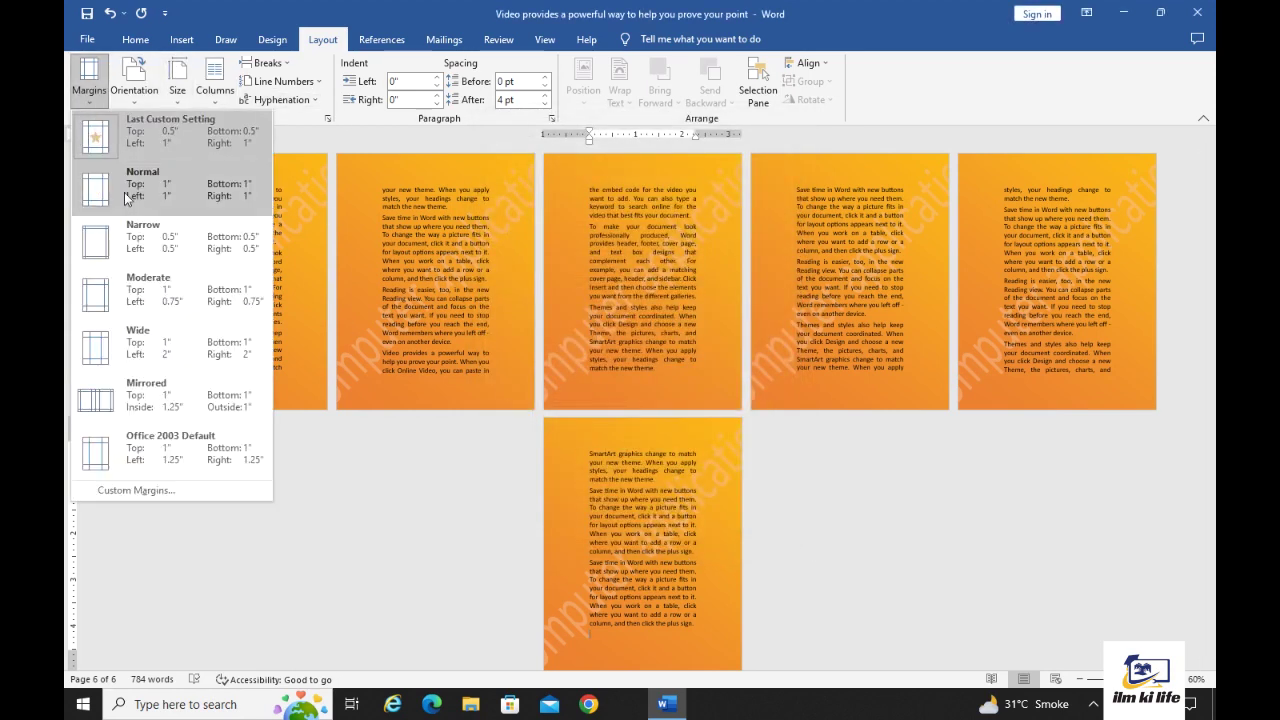
left_click(155, 245)
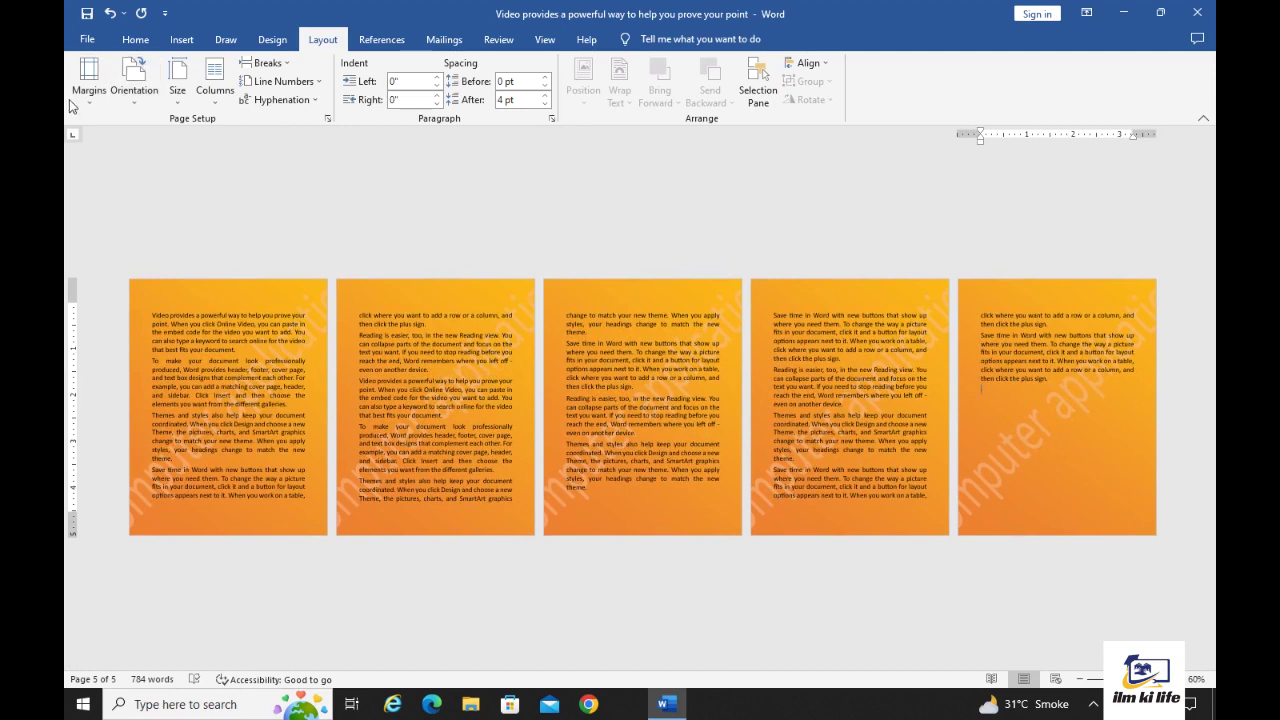
left_click(178, 90)
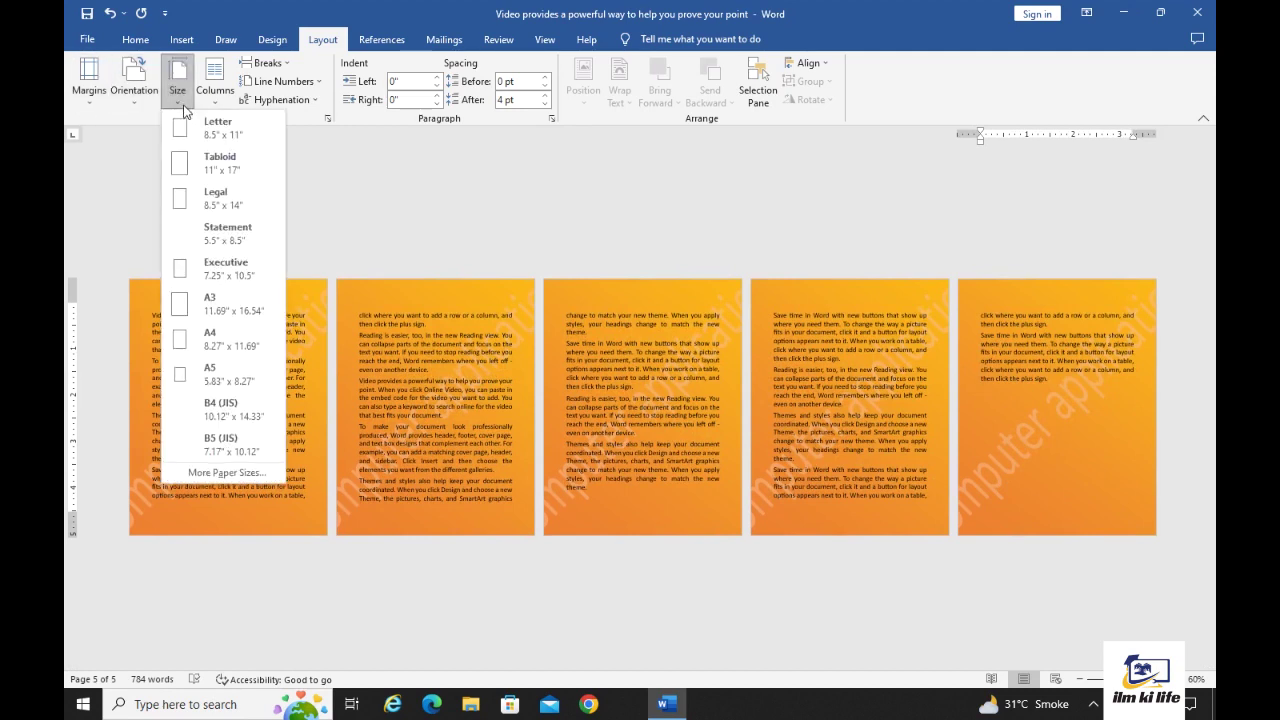
left_click(443, 200)
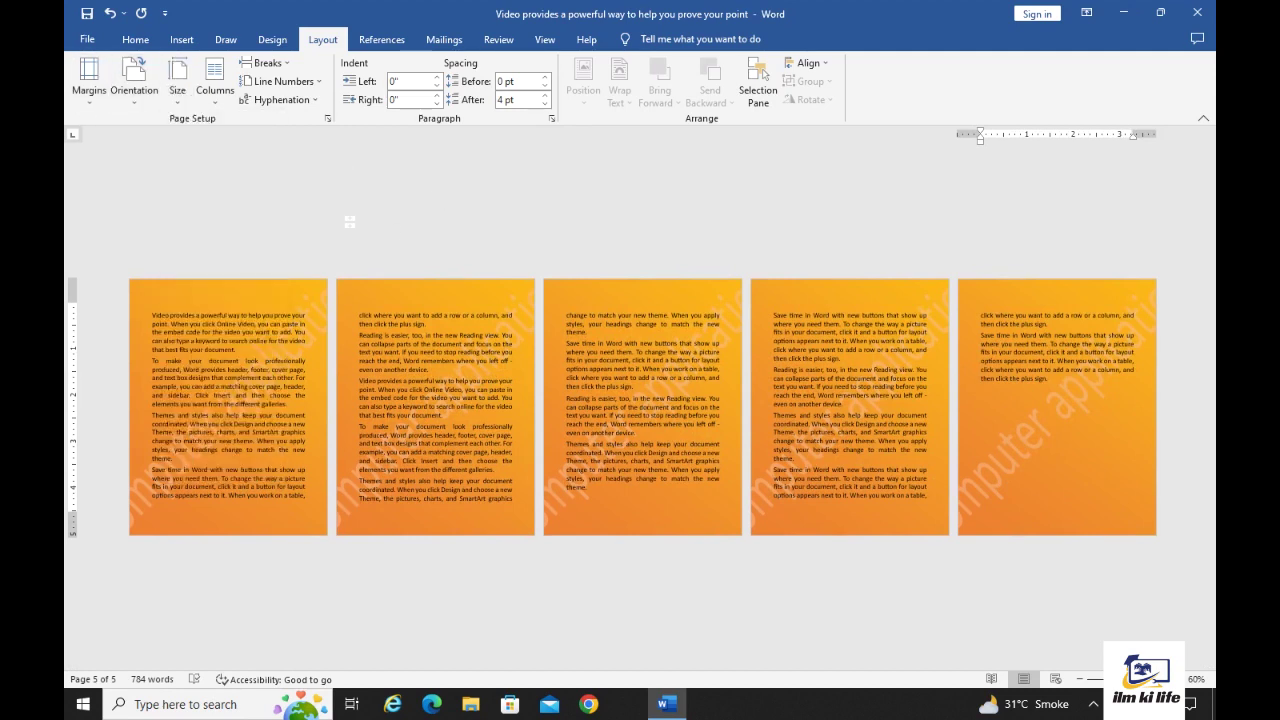
left_click(90, 85)
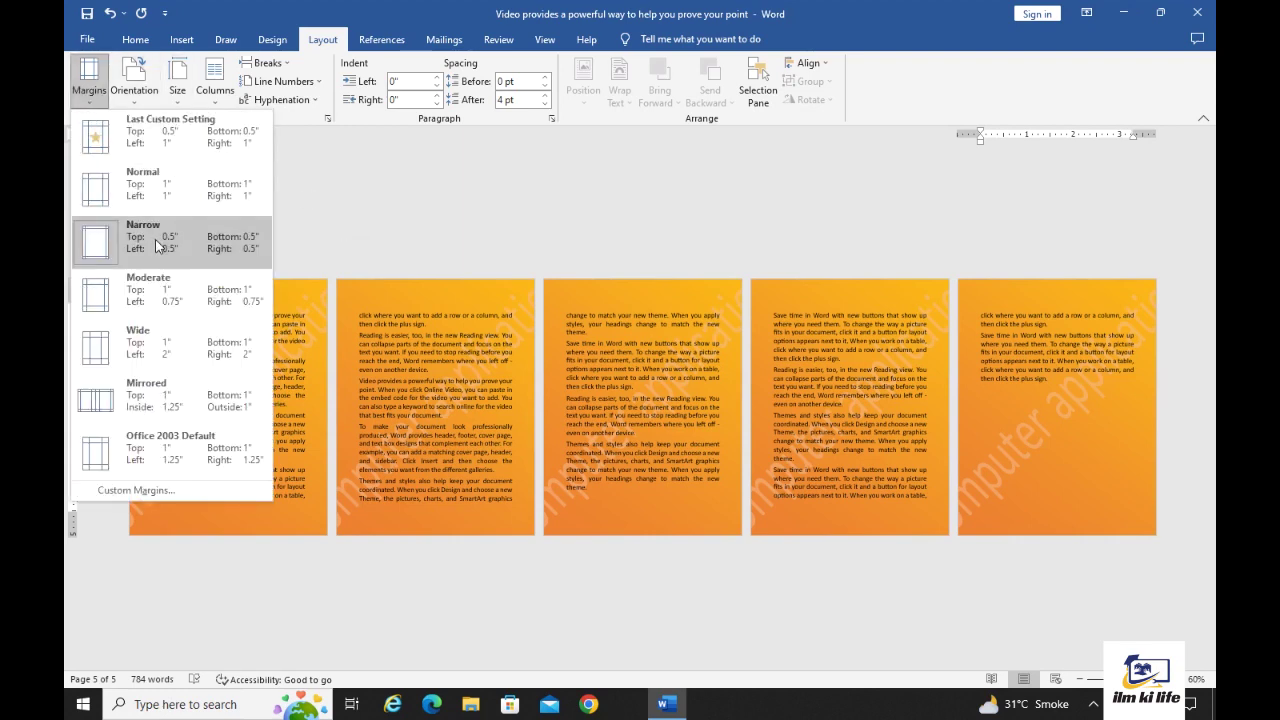
left_click(390, 212)
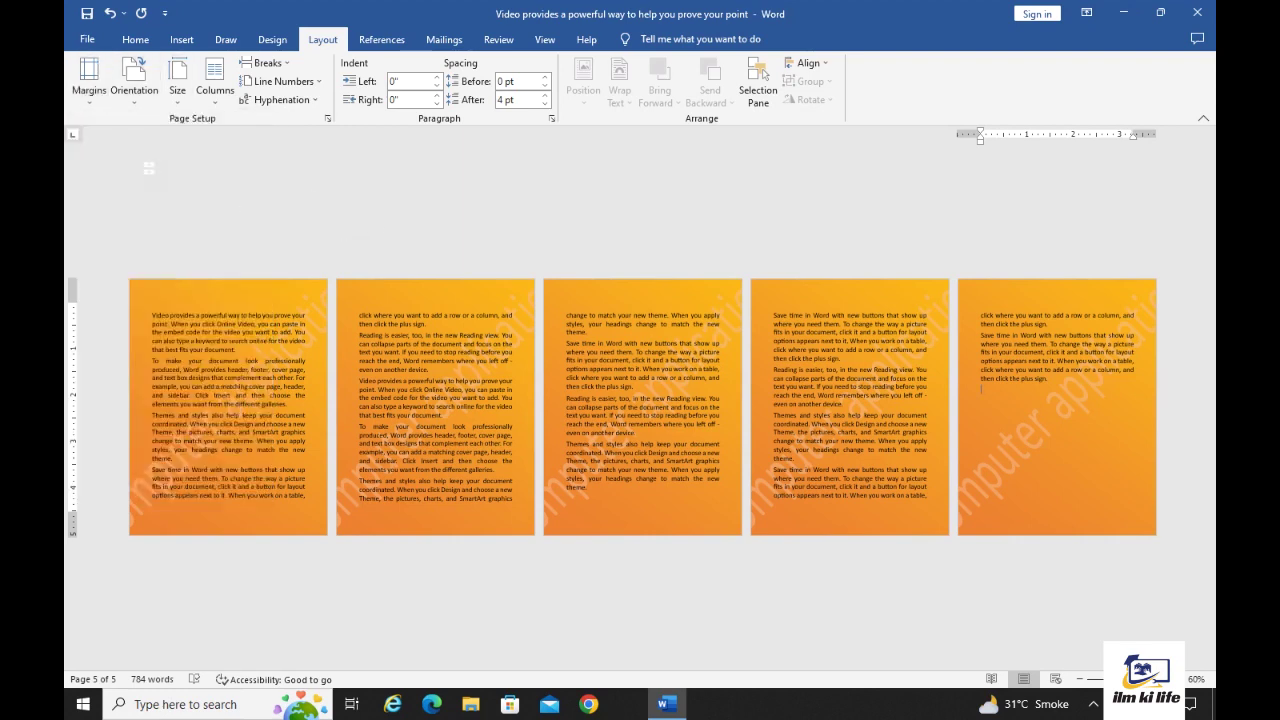
Step: Set the document's paper size to A4 (8.27" x 11.69")
left_click(208, 103)
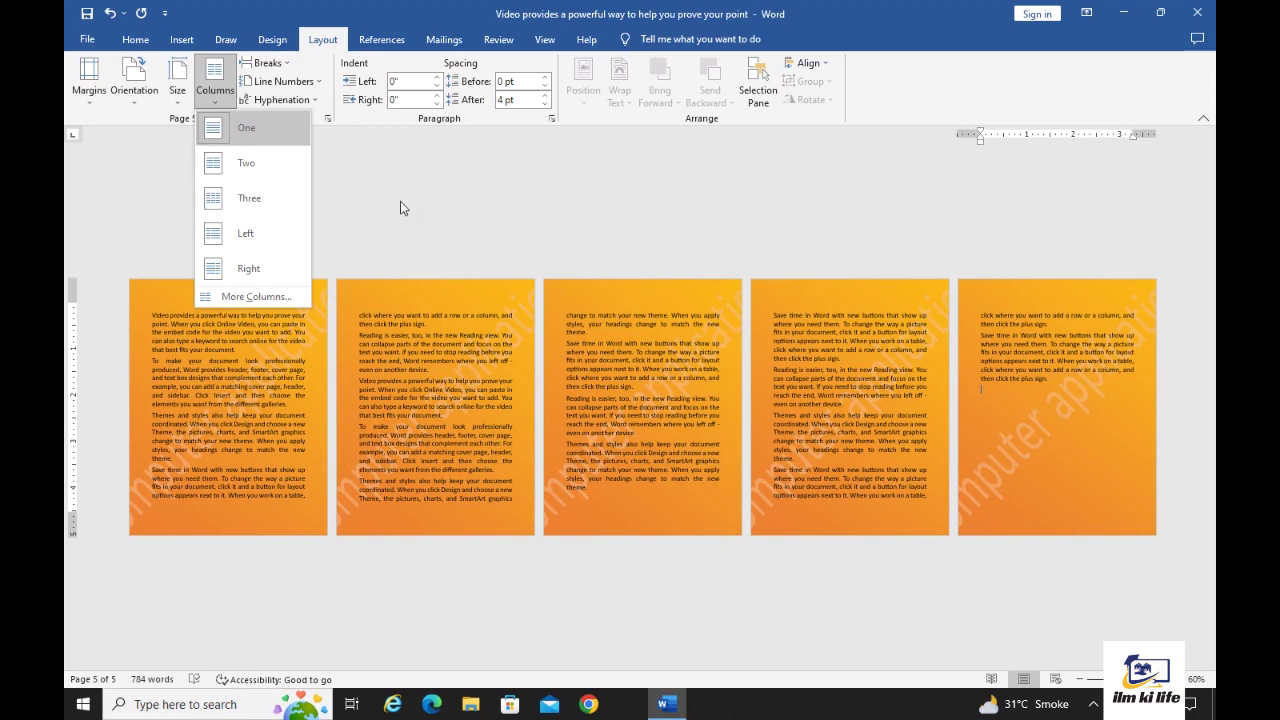
left_click(177, 85)
left_click(177, 85)
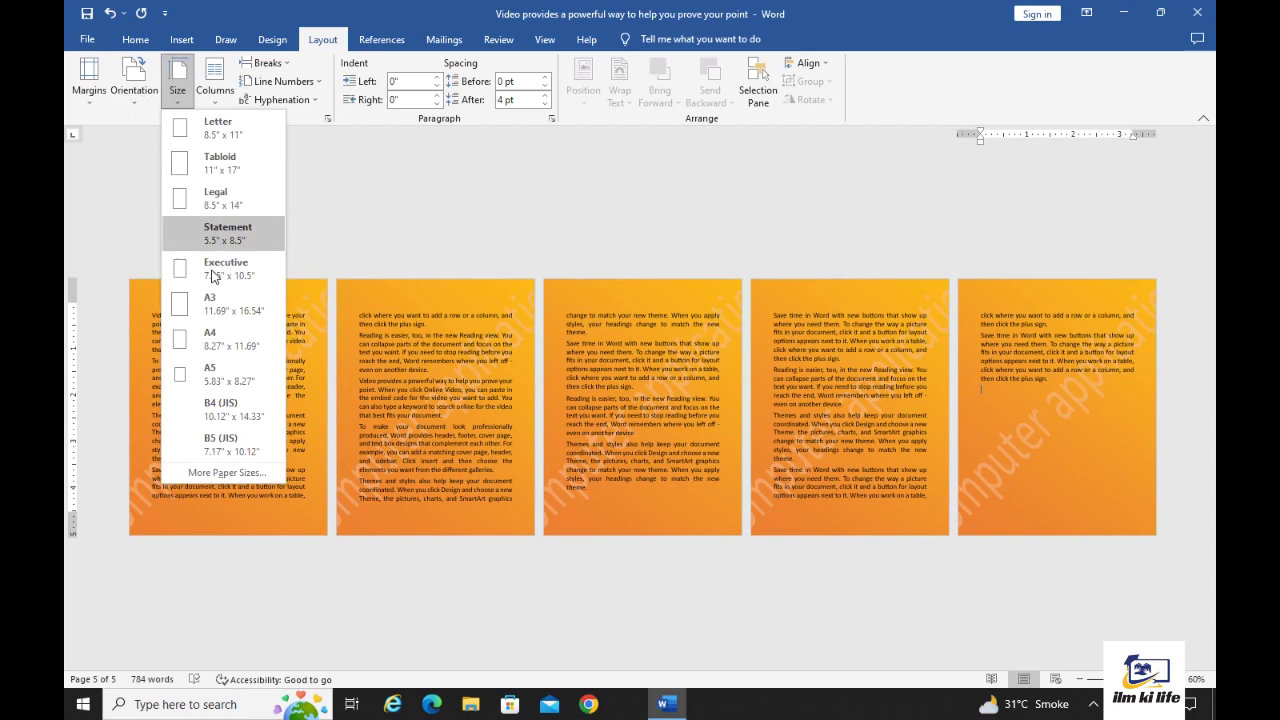
left_click(224, 342)
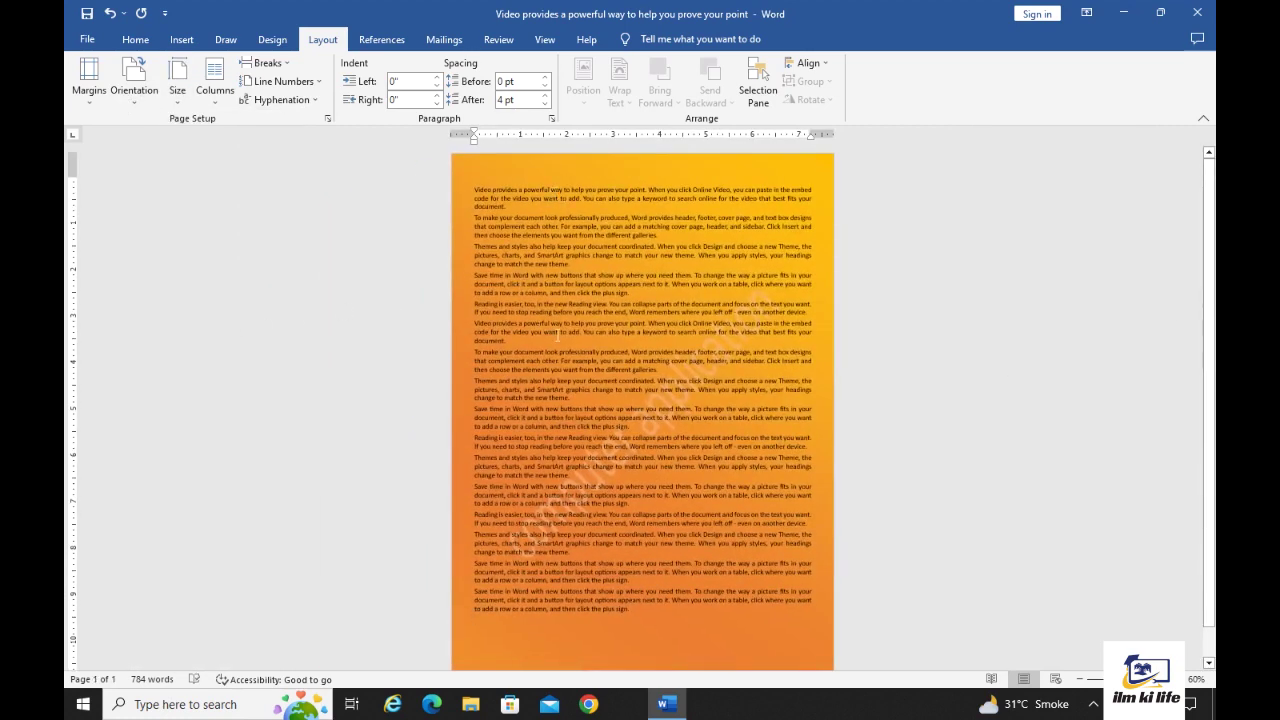
Step: Lay out the document text in two columns and switch it to three columns
left_click(215, 95)
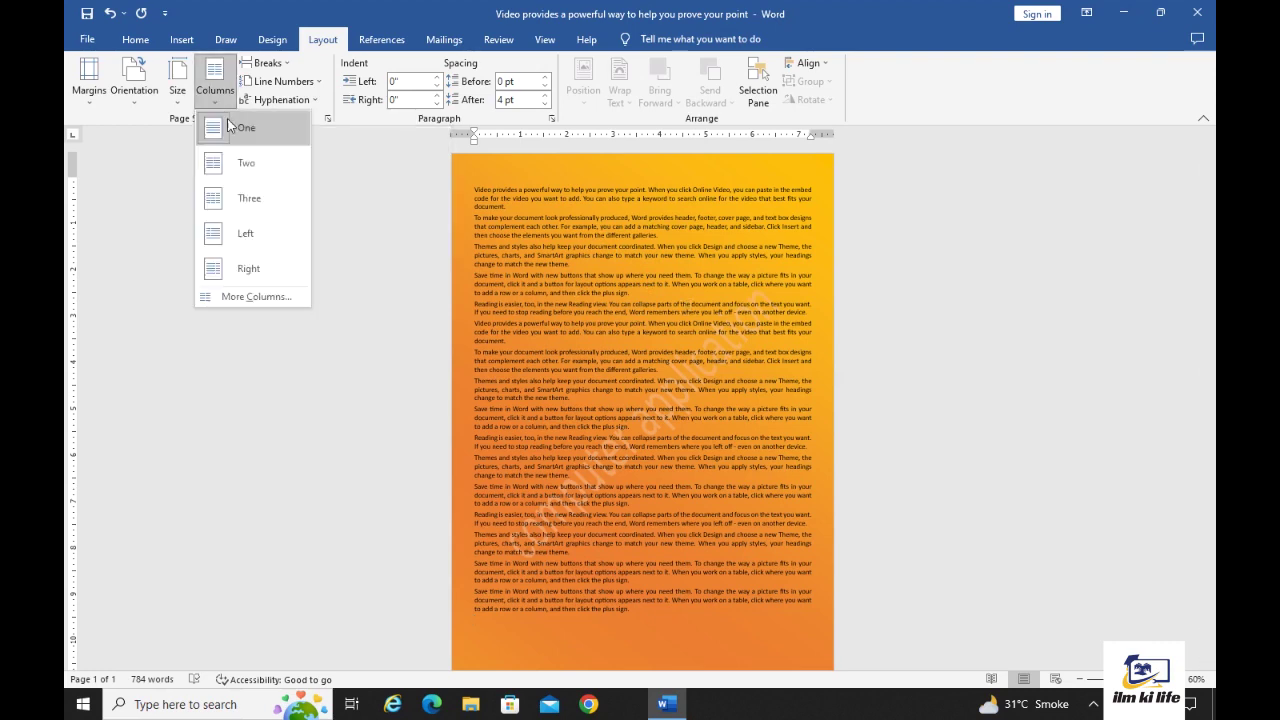
left_click(262, 176)
scroll(684, 276, "down", 1)
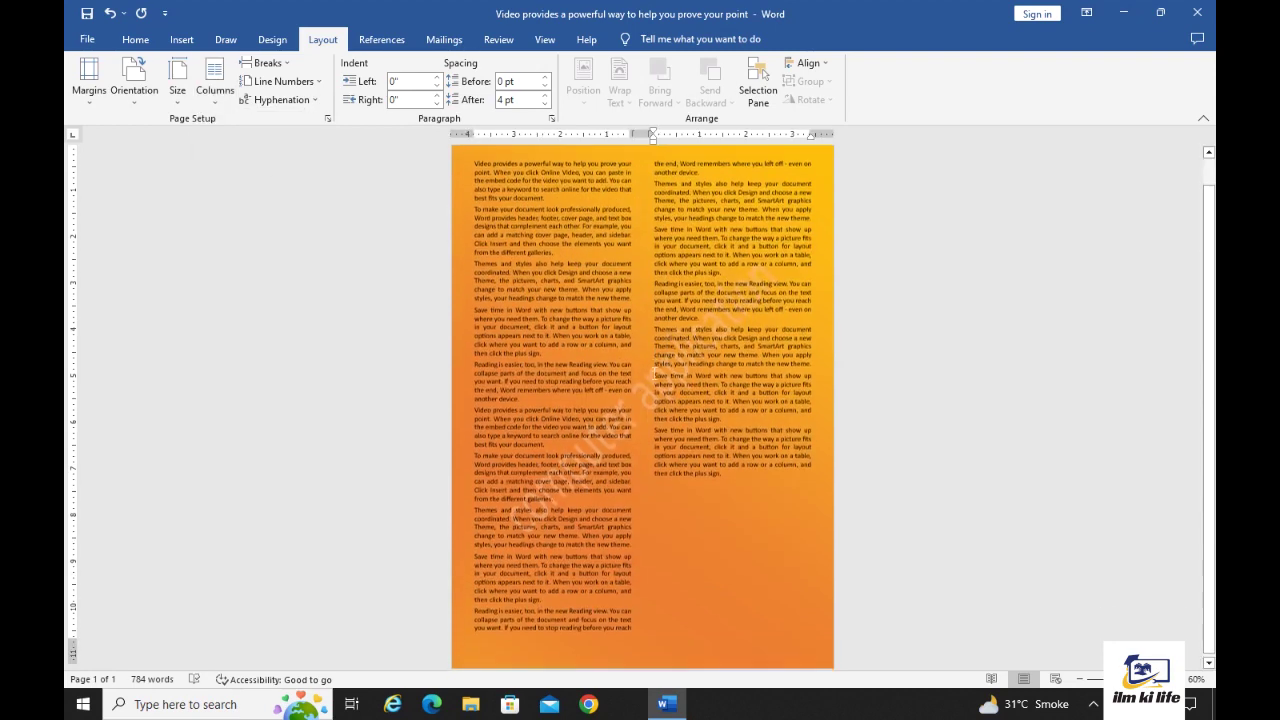
left_click(215, 95)
left_click(242, 207)
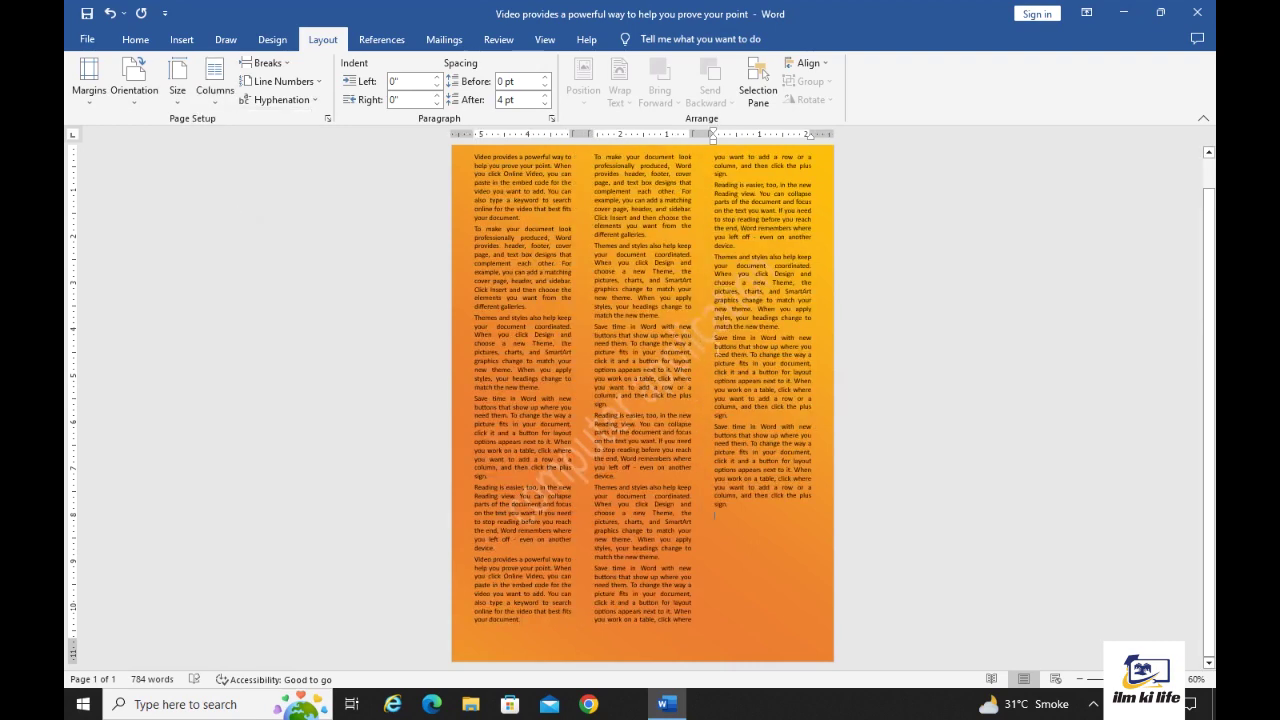
Step: Apply the Left column preset to the text and change it to the Right preset
left_click(215, 90)
left_click(276, 232)
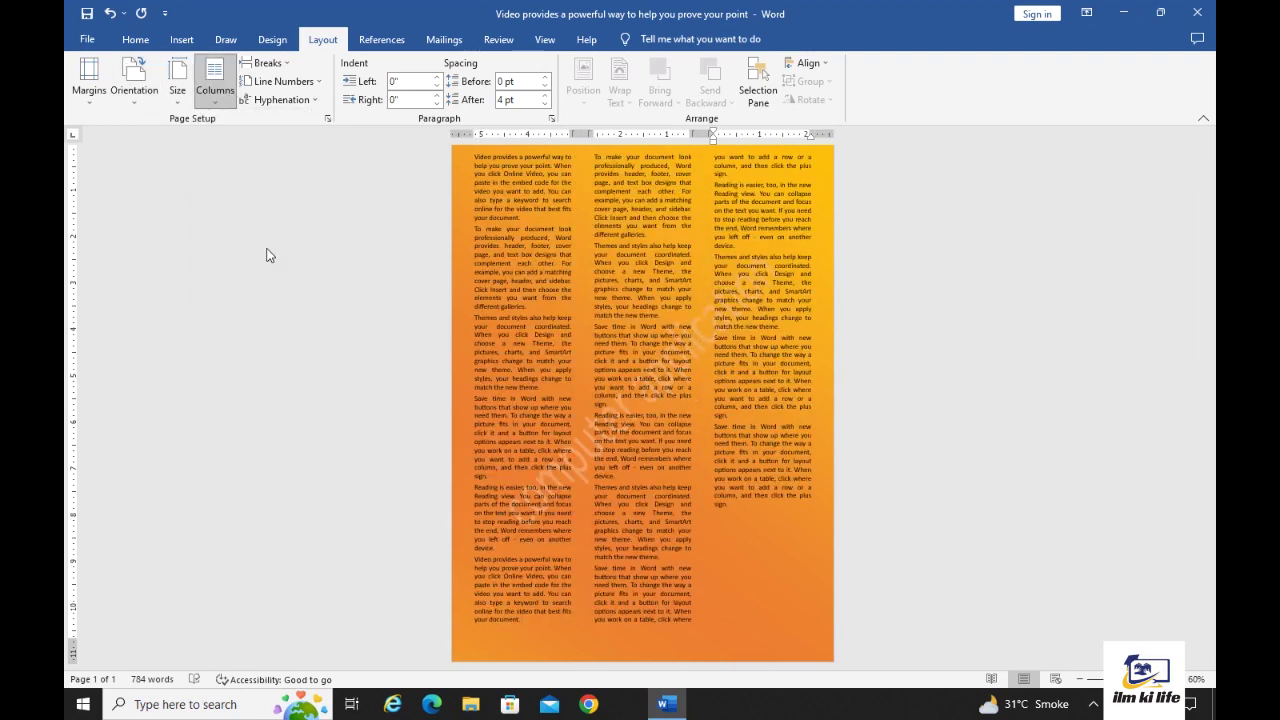
left_click(213, 108)
left_click(236, 266)
Step: Open the detailed column settings, set the number of columns to 5 and apply it to the whole document
left_click(217, 92)
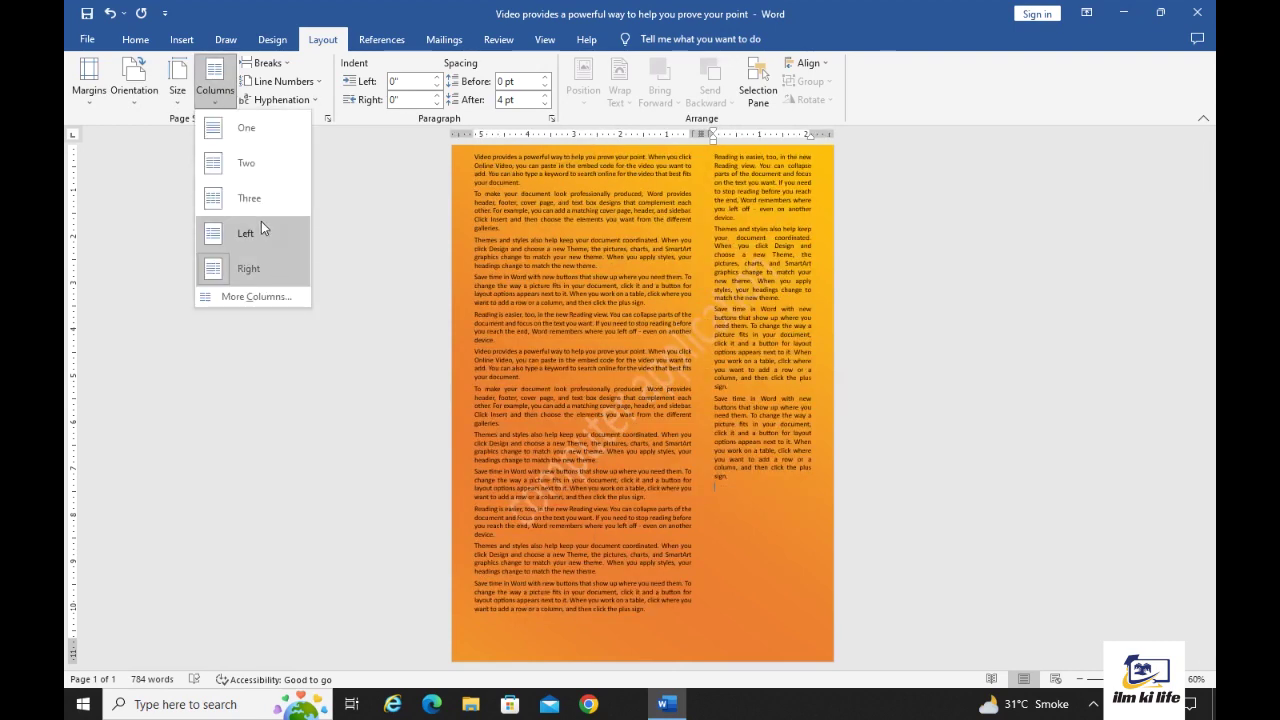
left_click(250, 297)
left_click(609, 295)
left_click(609, 295)
left_click(609, 295)
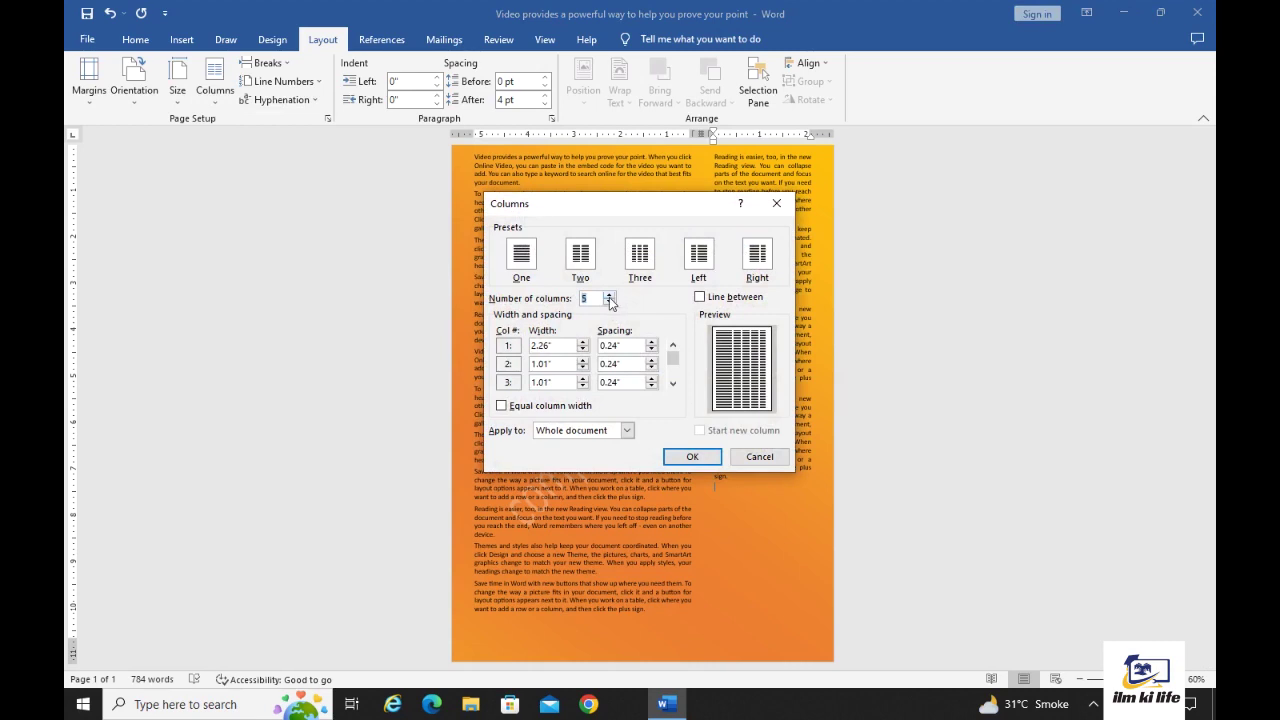
left_click(694, 457)
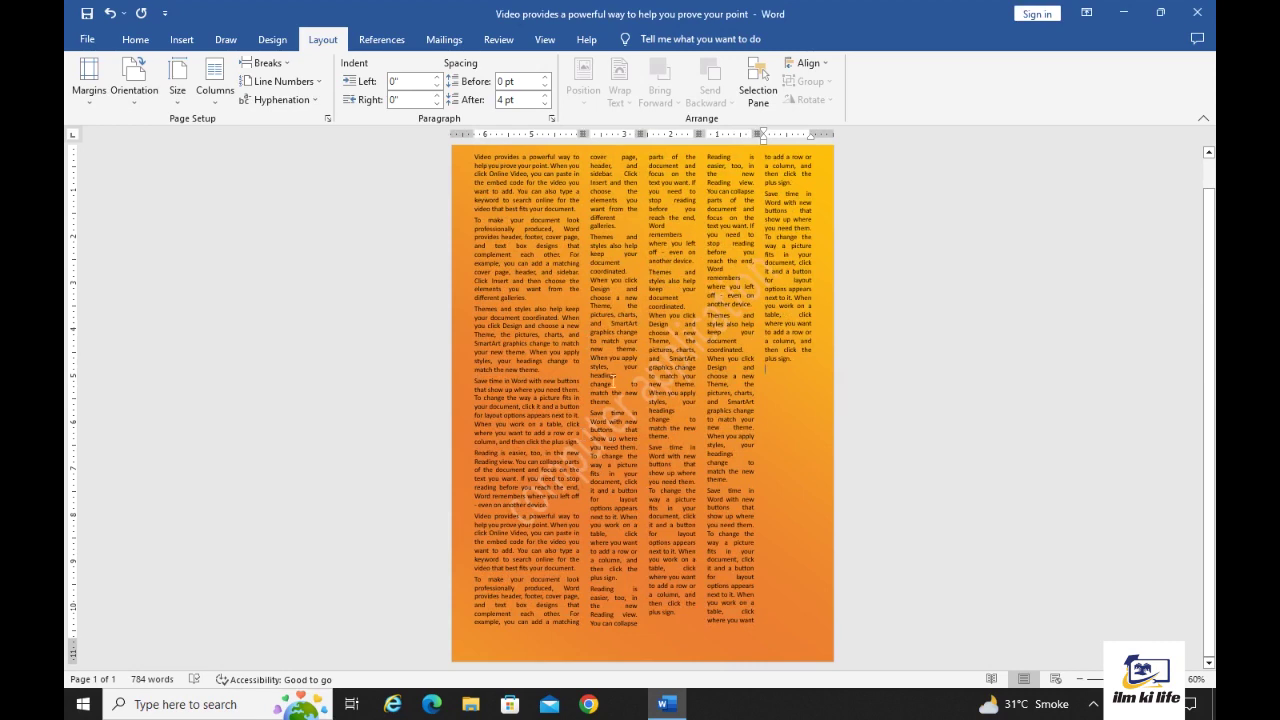
Step: Reduce the first column's width to 1.6" in the detailed column settings and apply it to the whole document
left_click(207, 100)
left_click(273, 311)
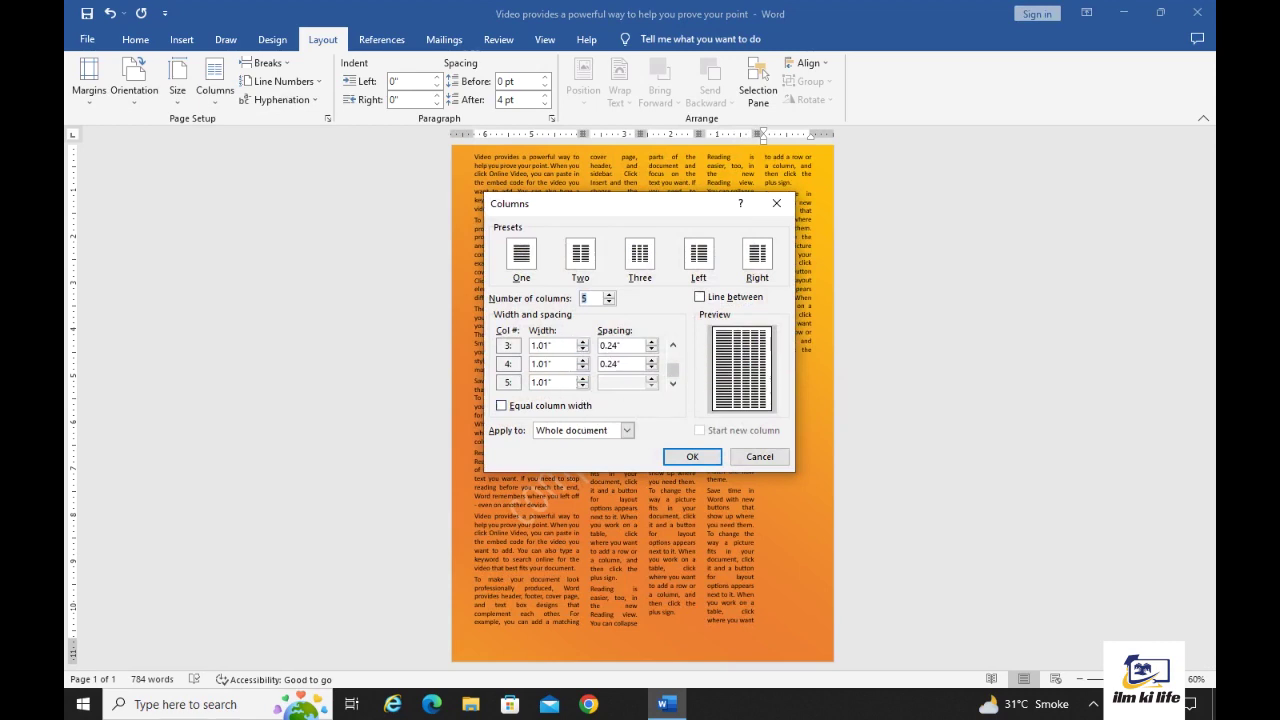
scroll(672, 360, "up", 1)
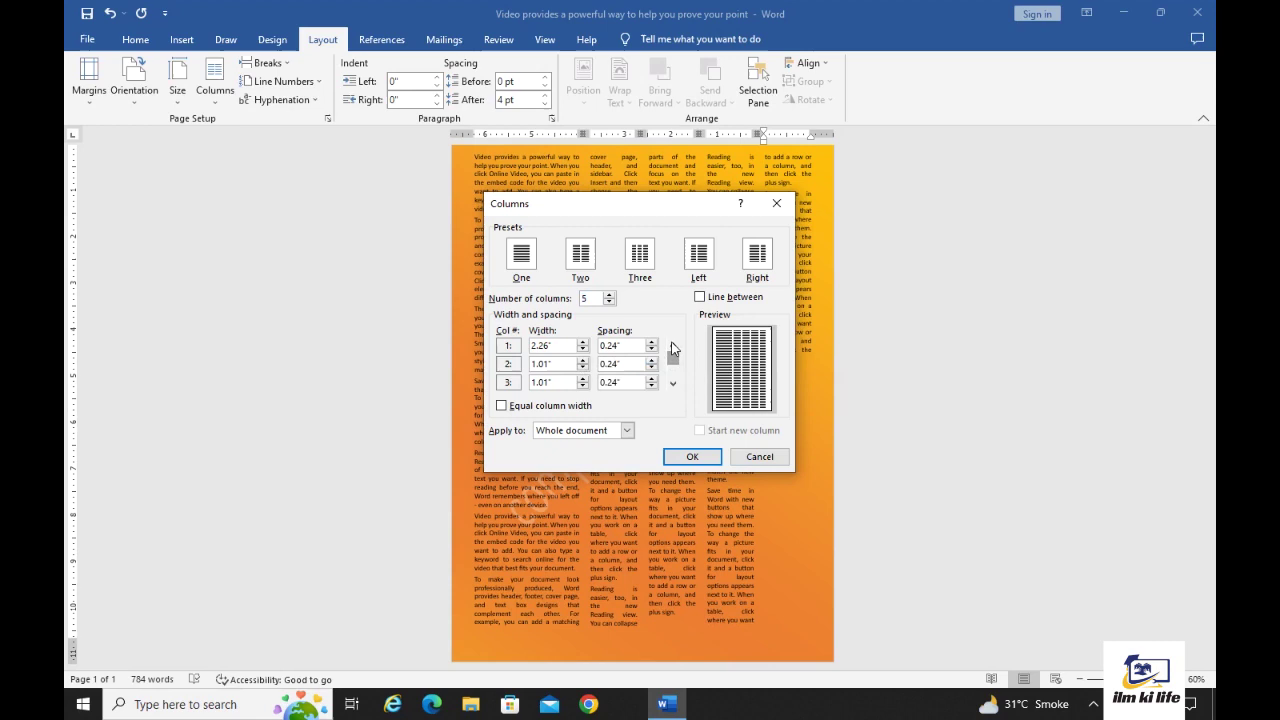
left_click(583, 350)
left_click(583, 350)
left_click(583, 350)
left_click(583, 350)
left_click(583, 350)
left_click(583, 350)
left_click(583, 350)
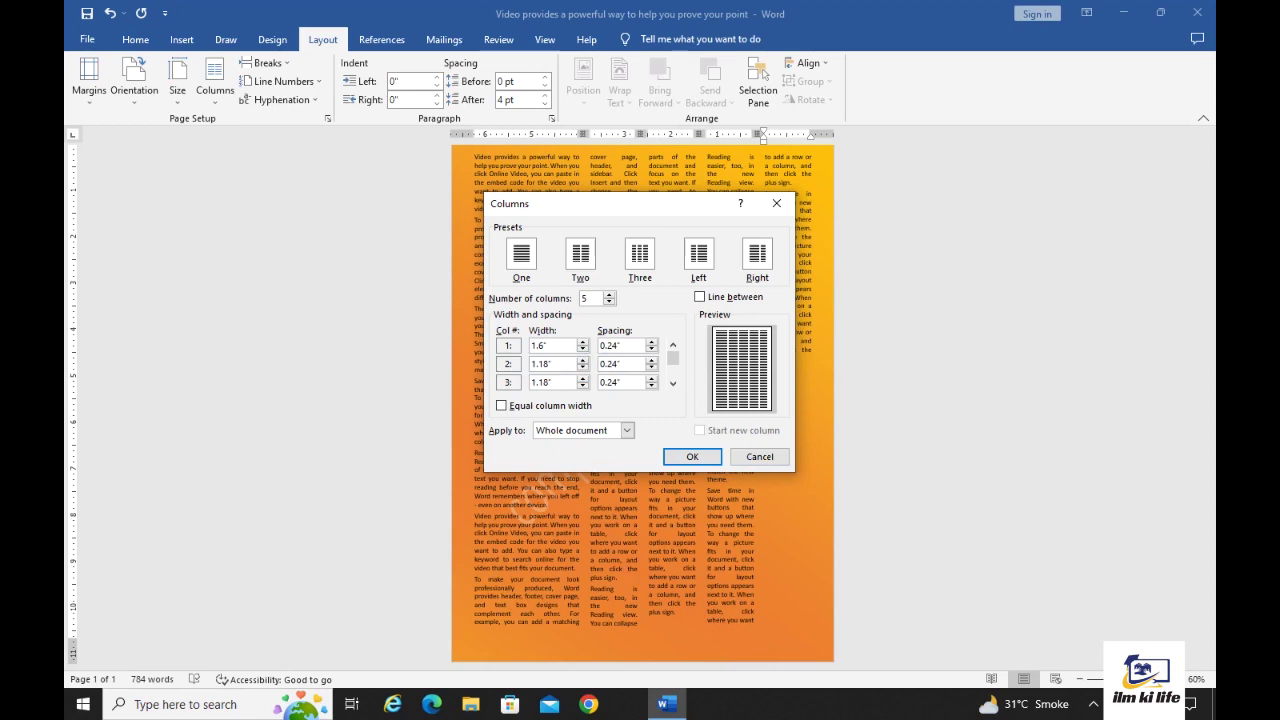
left_click_drag(670, 361, 672, 381)
left_click(692, 456)
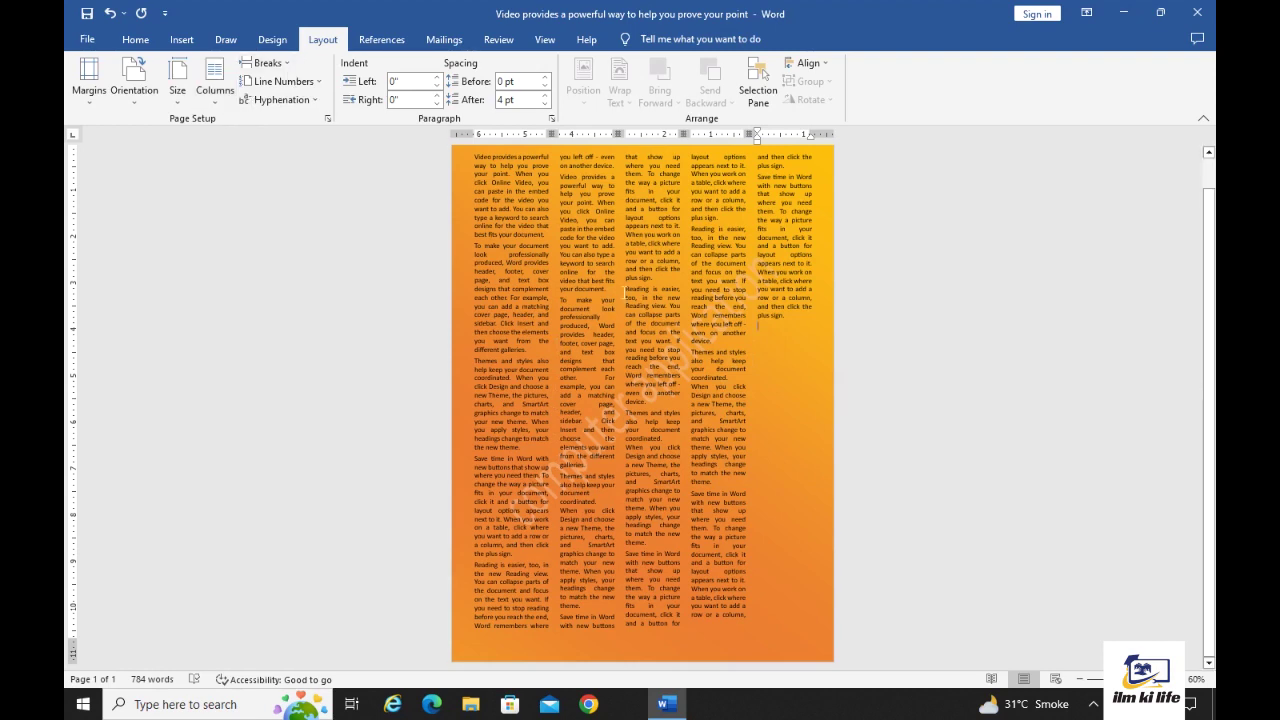
Step: Return the document text to a single-column layout
left_click(655, 281)
left_click(214, 85)
left_click(266, 136)
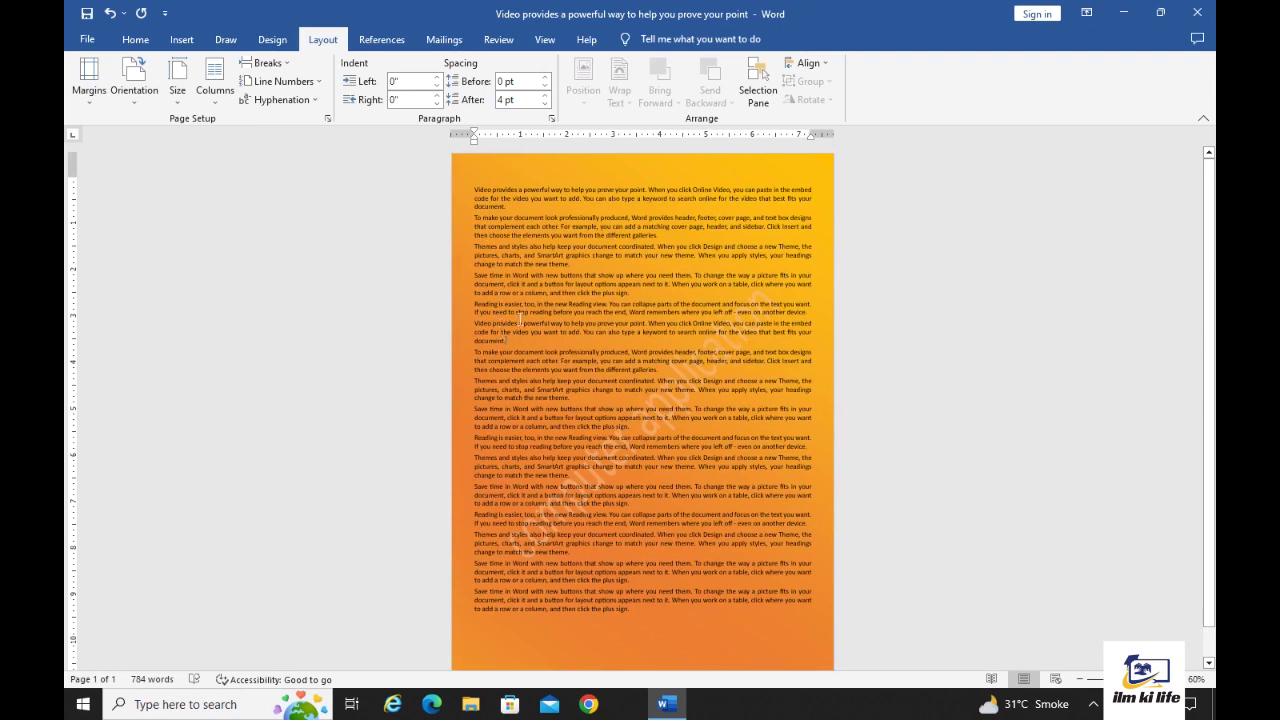
Step: Insert a page break after the sixth paragraph and place the cursor at the end of the first page's text
left_click(266, 63)
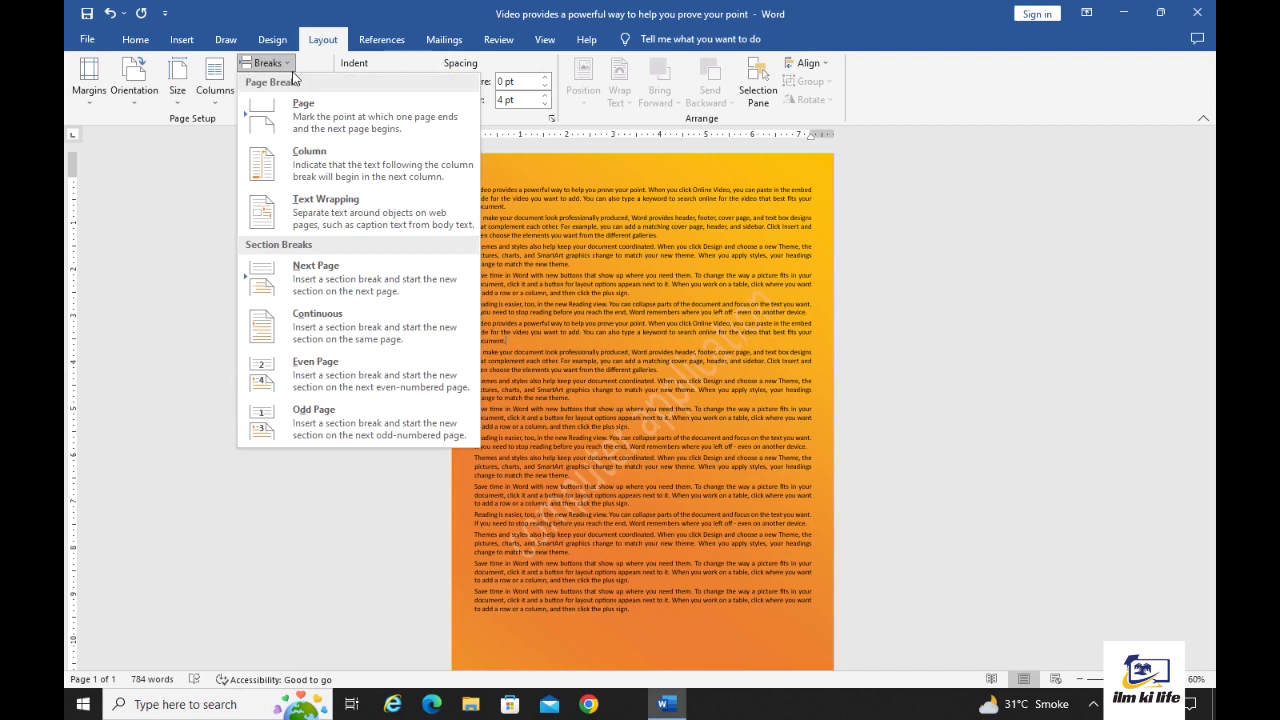
left_click(316, 124)
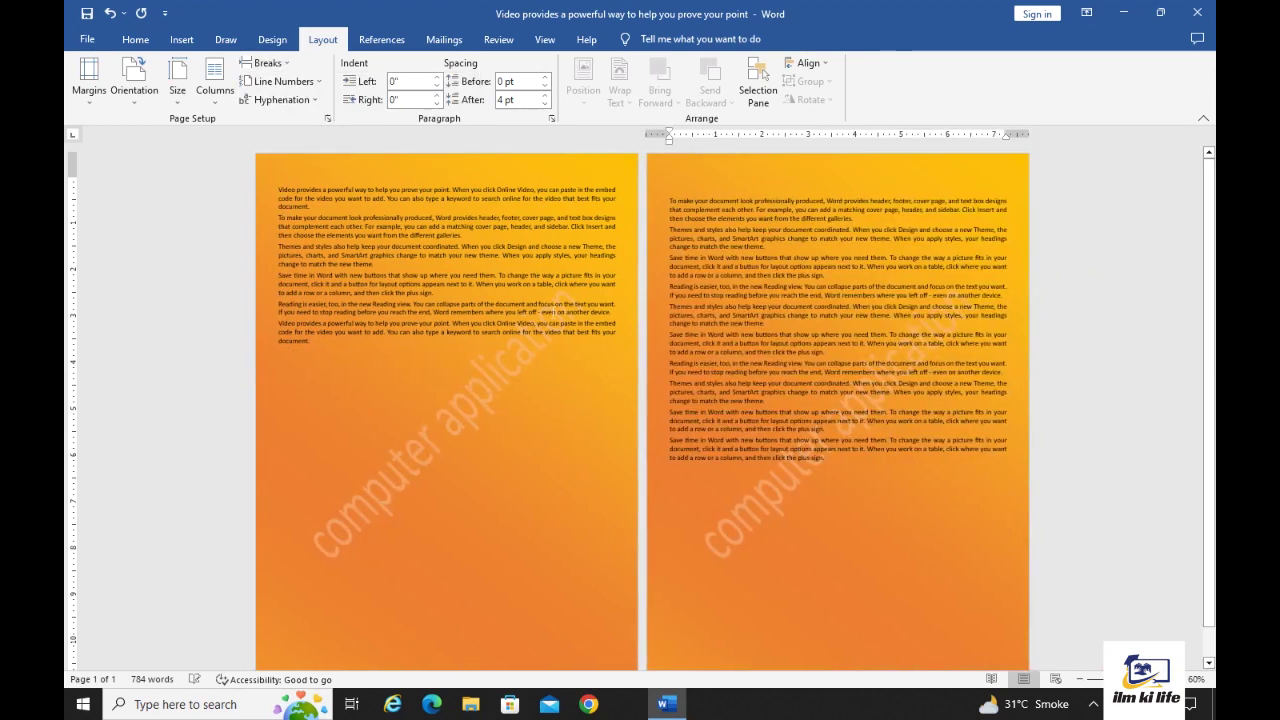
left_click(332, 344)
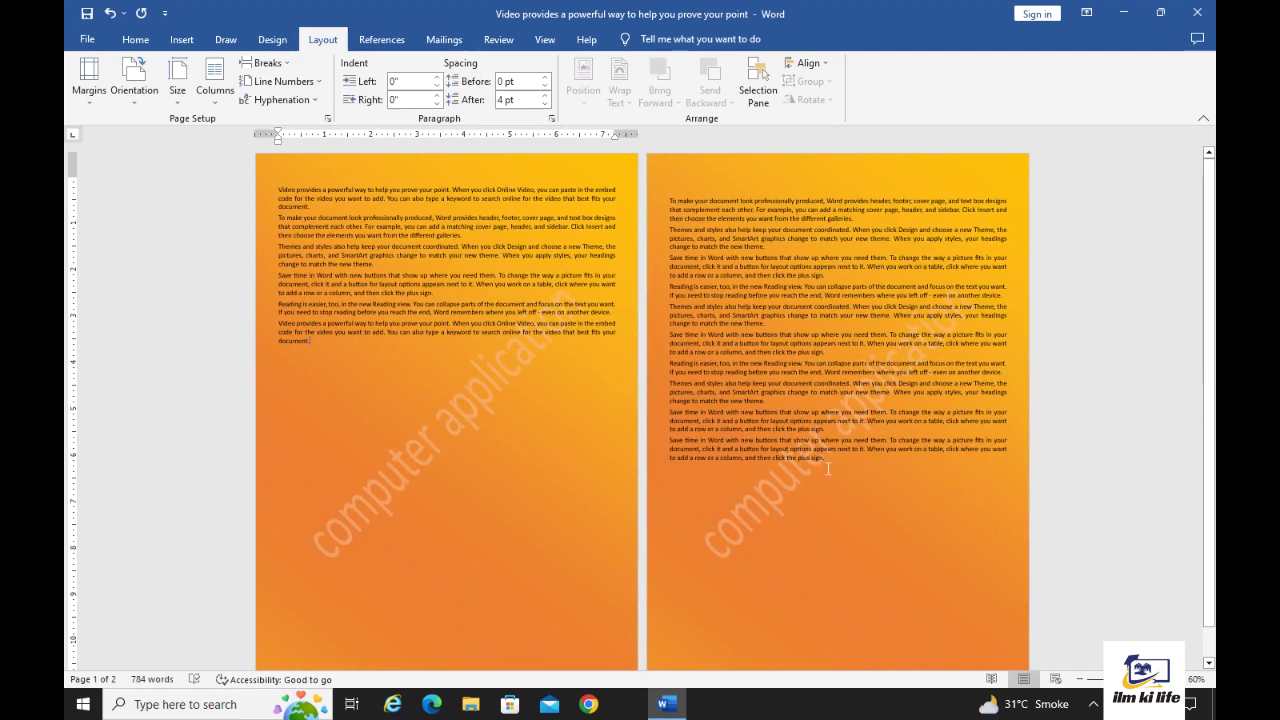
Step: Turn on continuous line numbering and change it to restart on each page
left_click(311, 88)
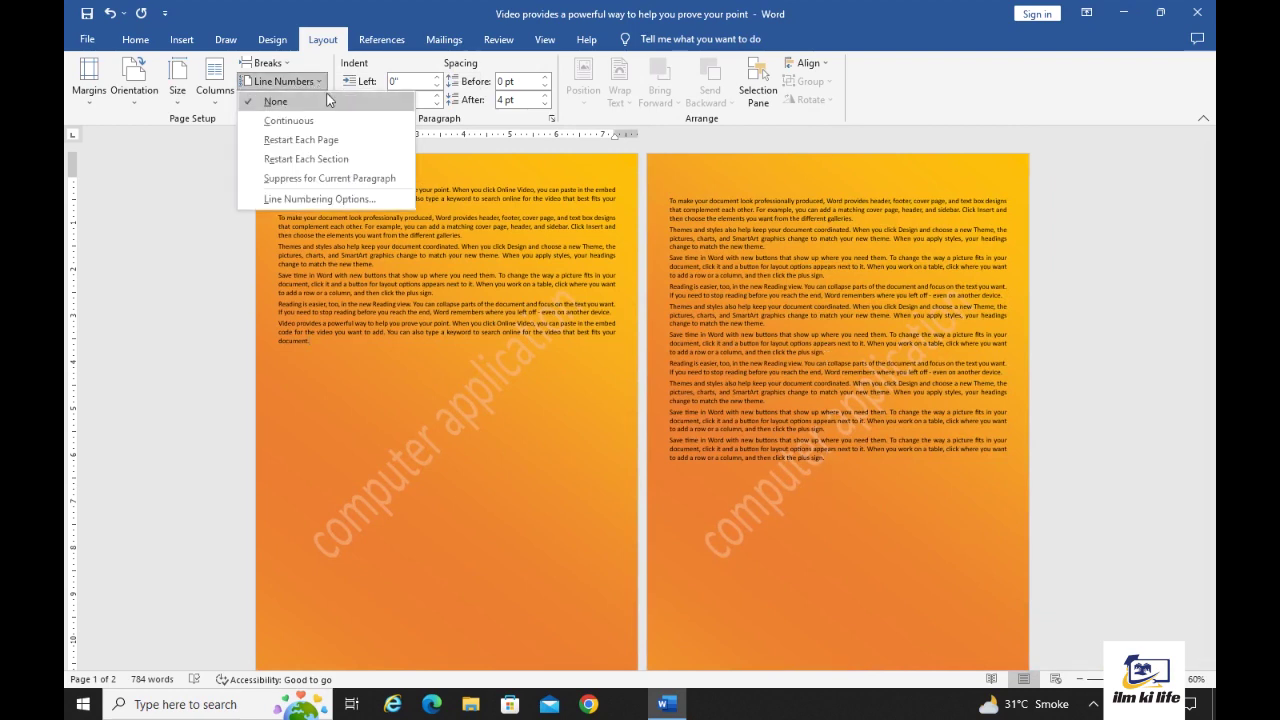
left_click(295, 121)
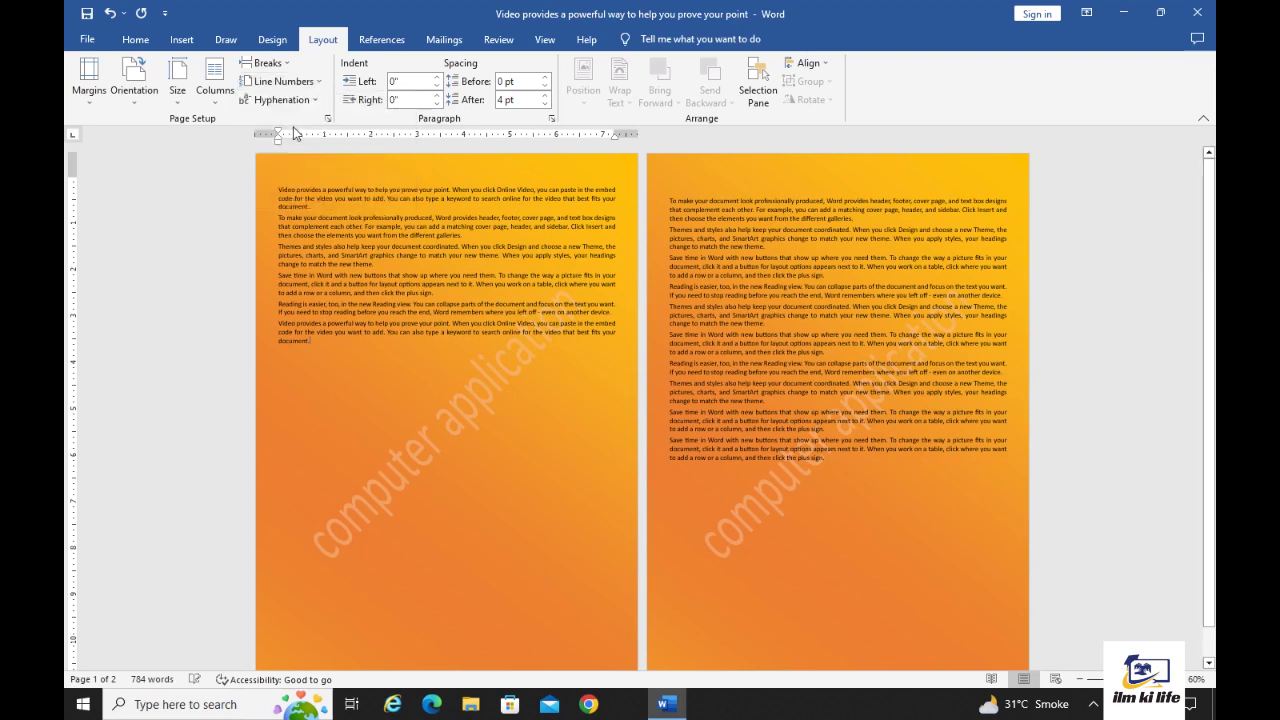
left_click(283, 81)
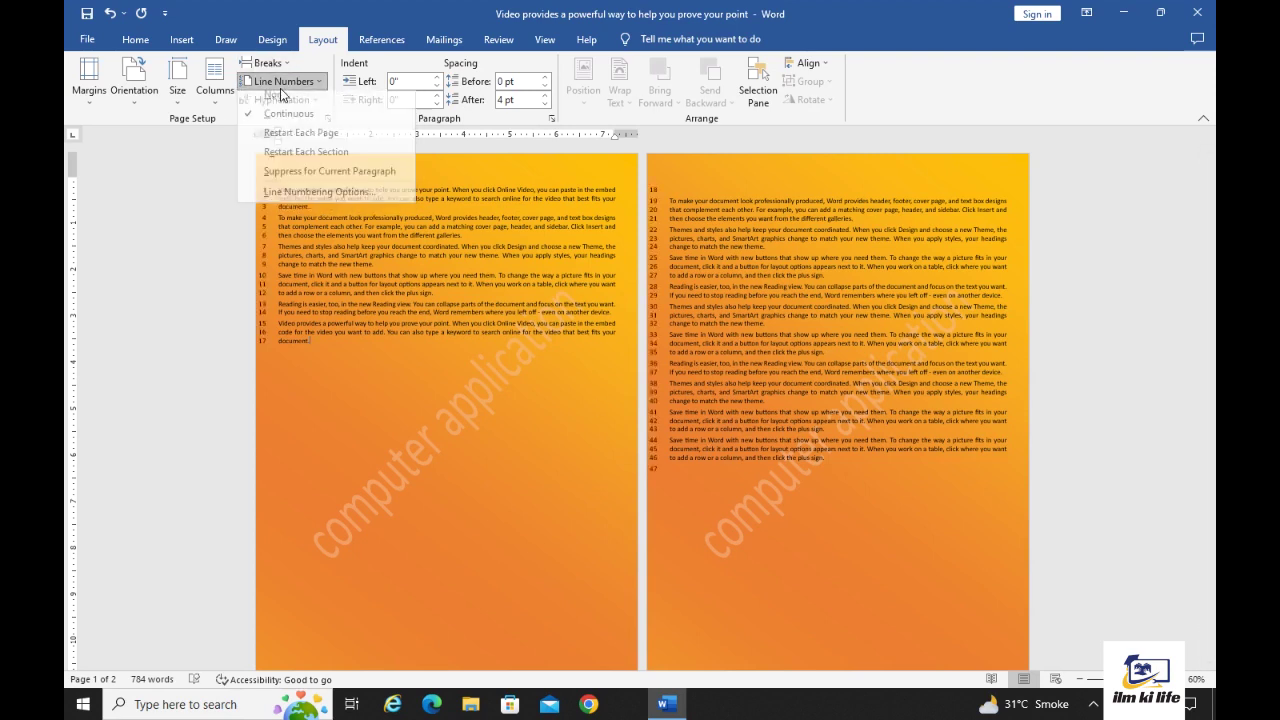
left_click(288, 141)
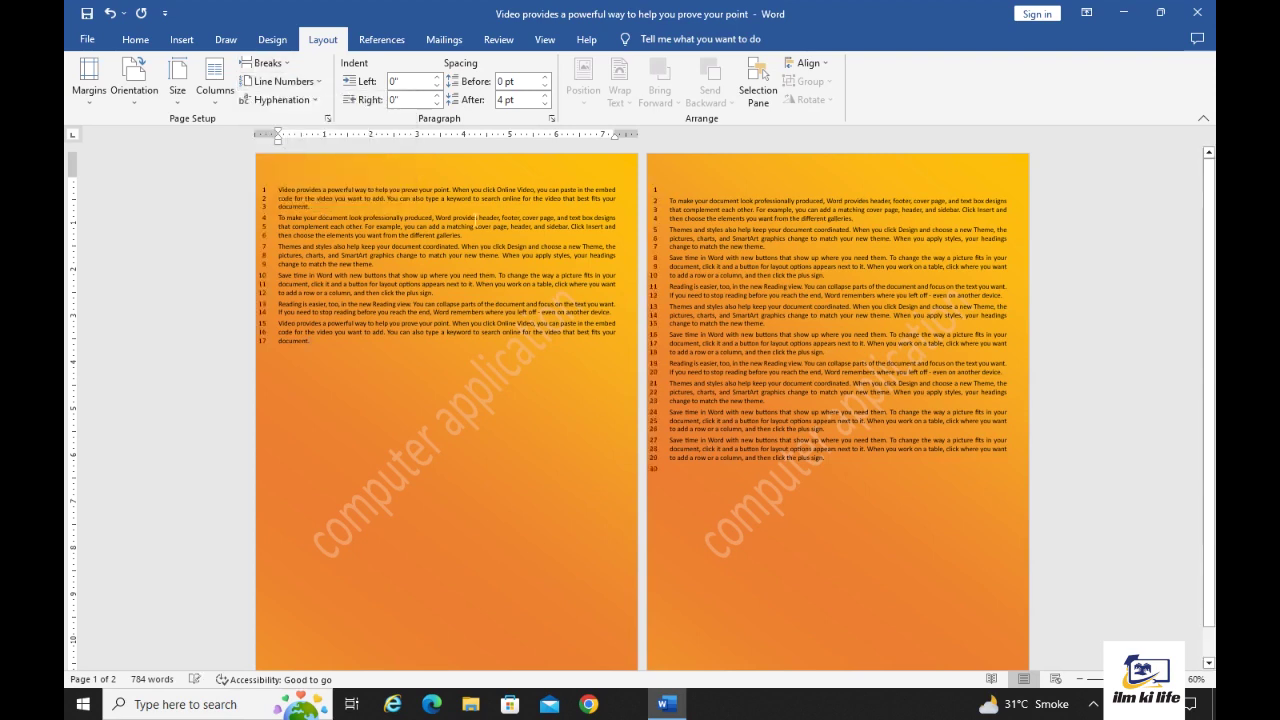
Step: Suppress line numbers for the current paragraph and set the document's line numbering to None
left_click(283, 81)
left_click(322, 180)
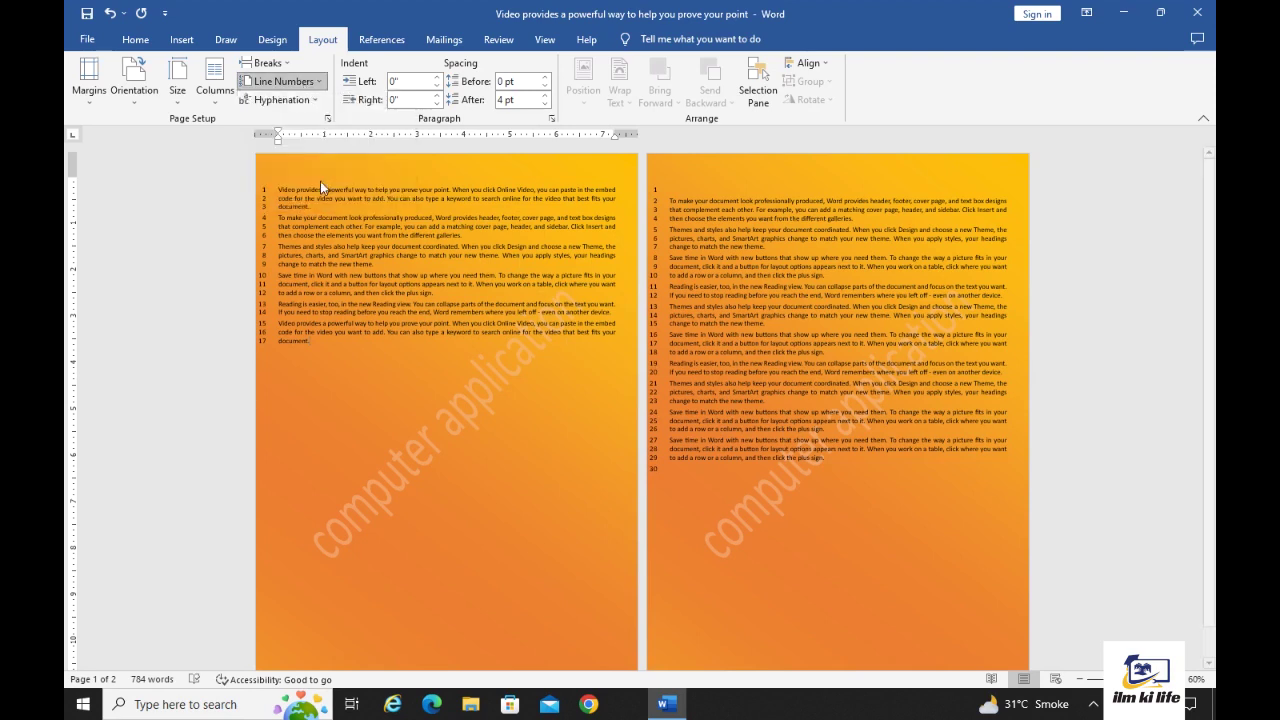
left_click(300, 88)
left_click(292, 101)
Step: Select all the text on both pages and clear the Suppress for Current Paragraph option
left_click_drag(834, 458, 278, 183)
left_click(288, 82)
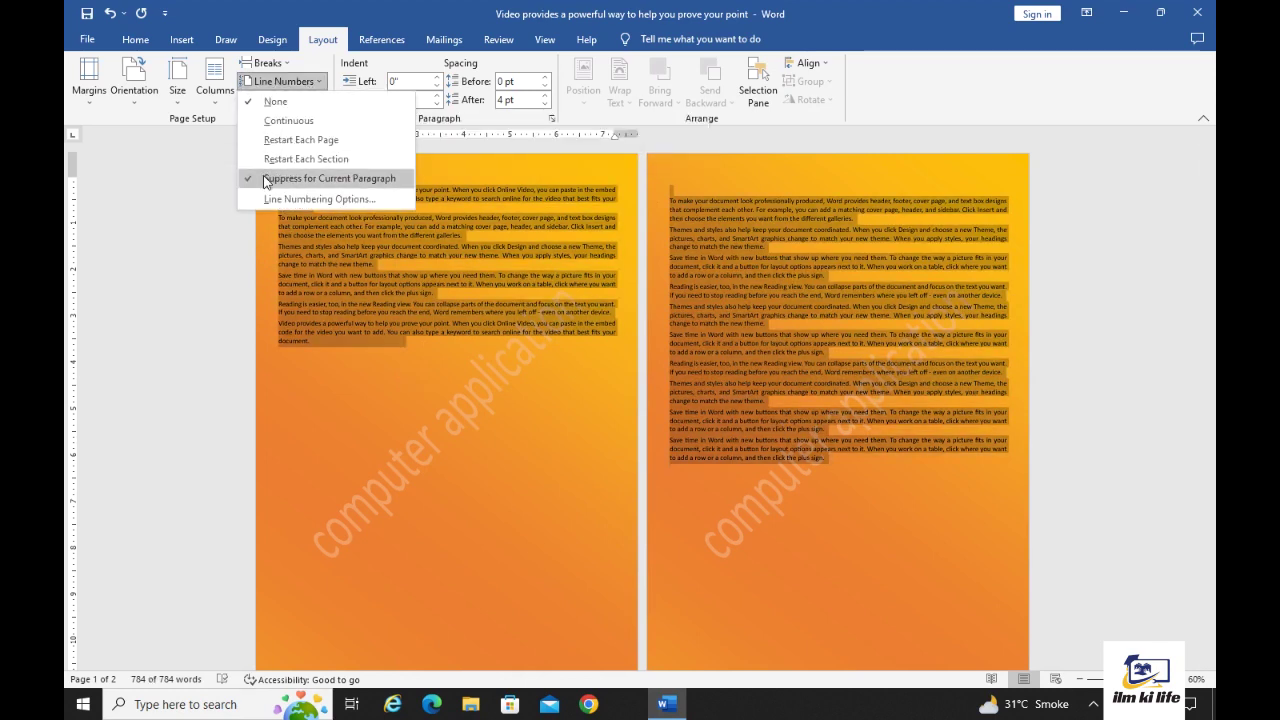
left_click(266, 180)
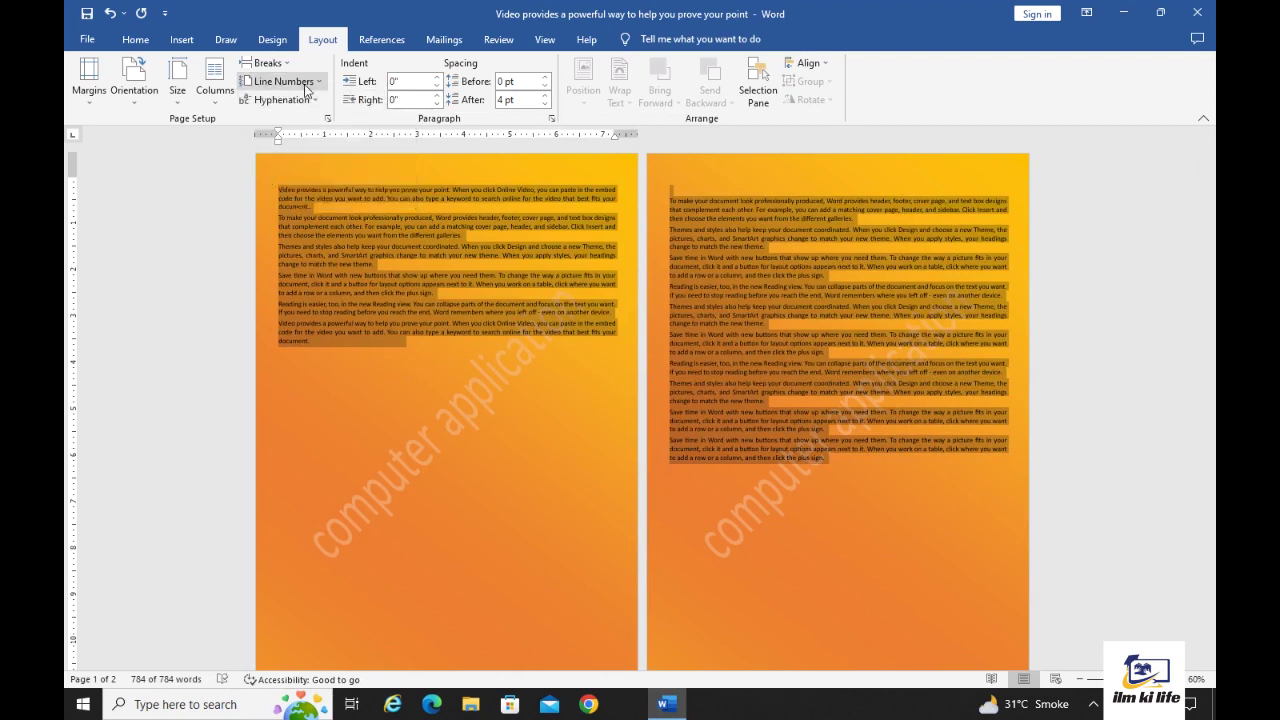
Step: Undo the line numbering changes and the page break after the sixth paragraph
left_click(308, 103)
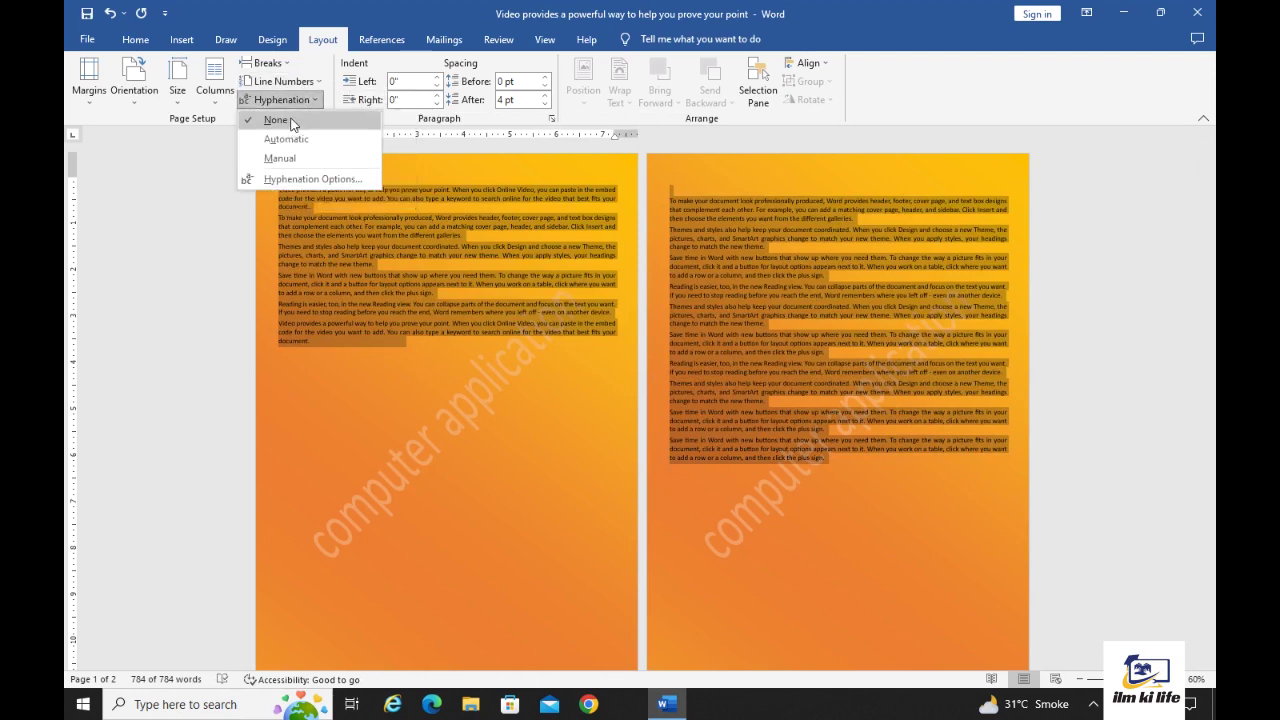
left_click(445, 315)
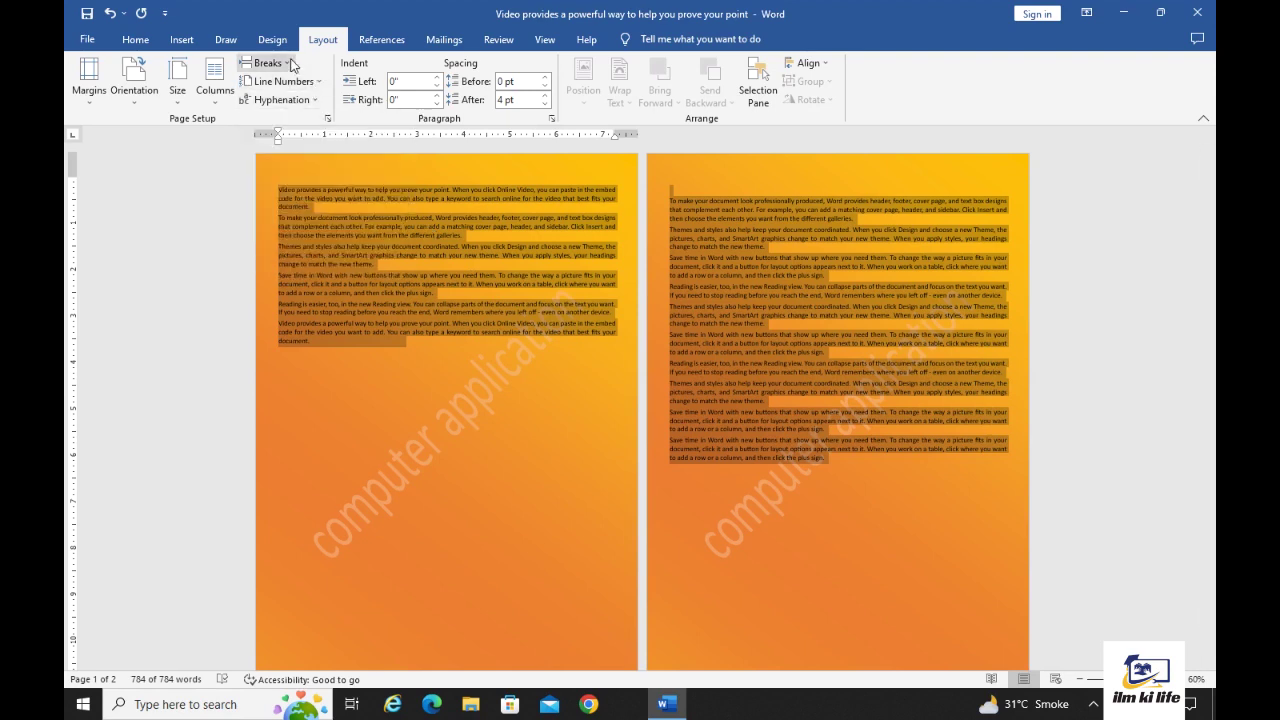
left_click(446, 343)
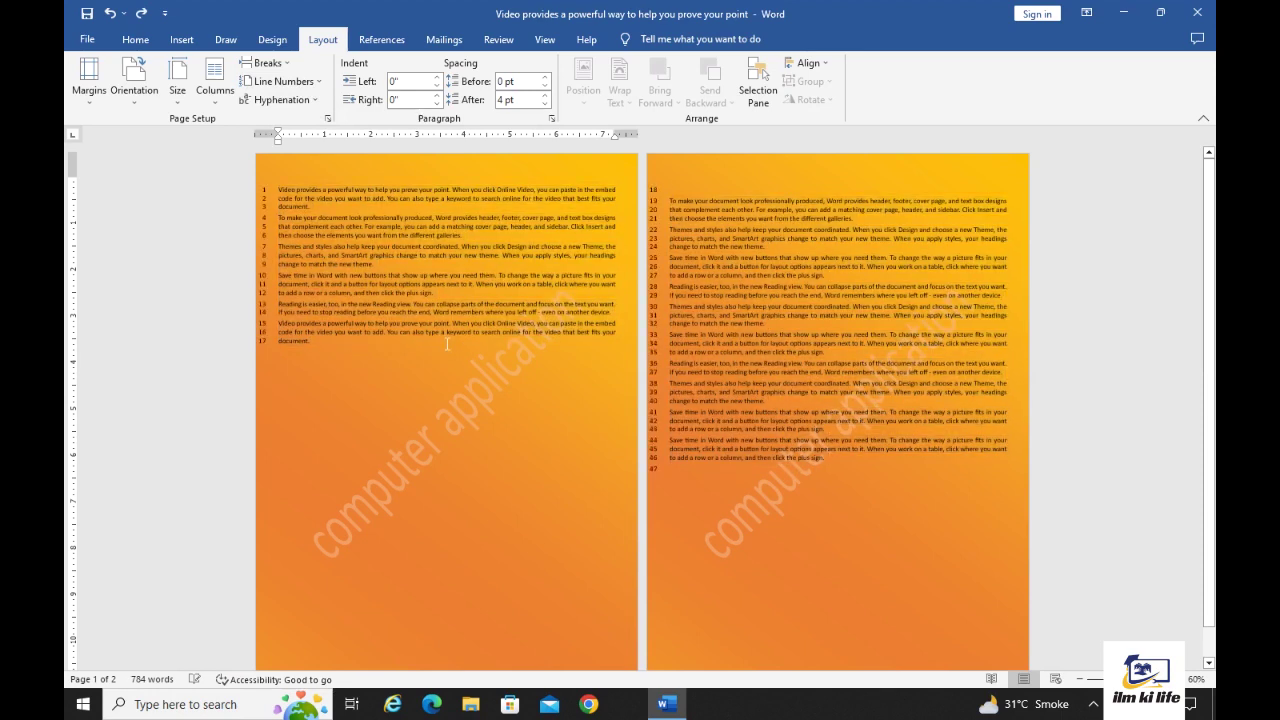
key("ctrl+z")
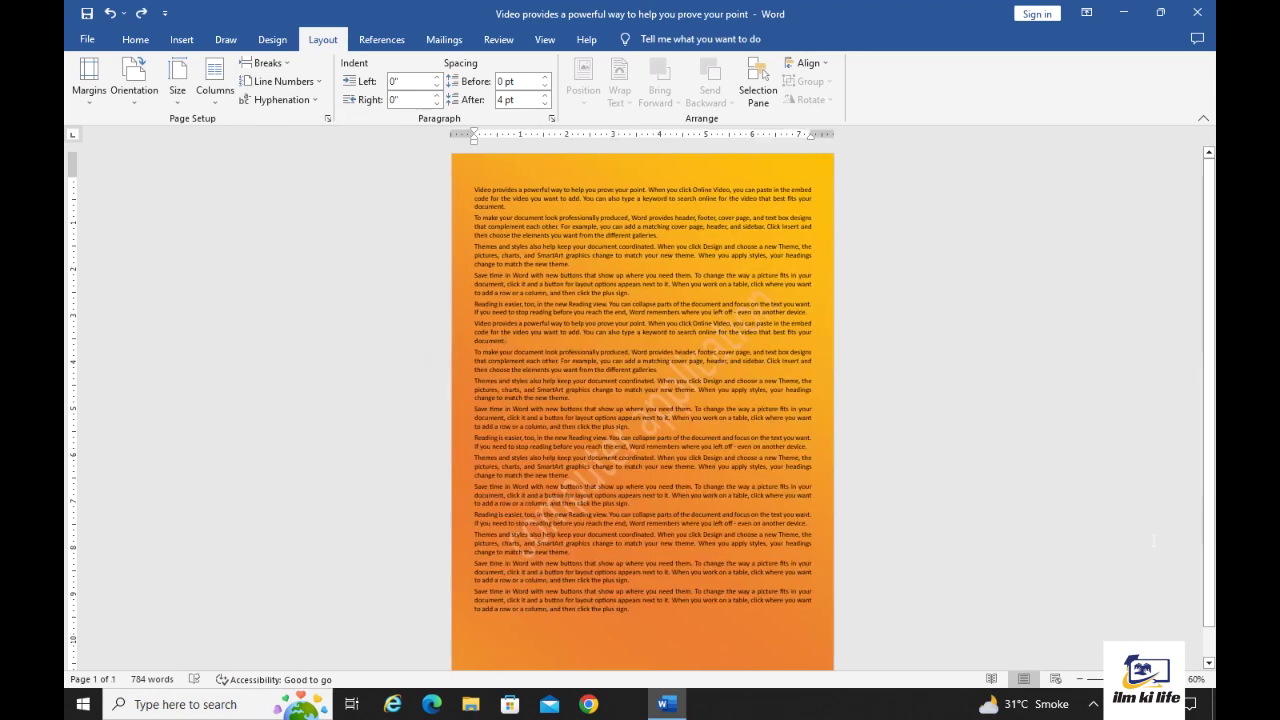
Step: Turn on automatic hyphenation for the document and check the line ends throughout the text
scroll(1153, 540, "up", 5)
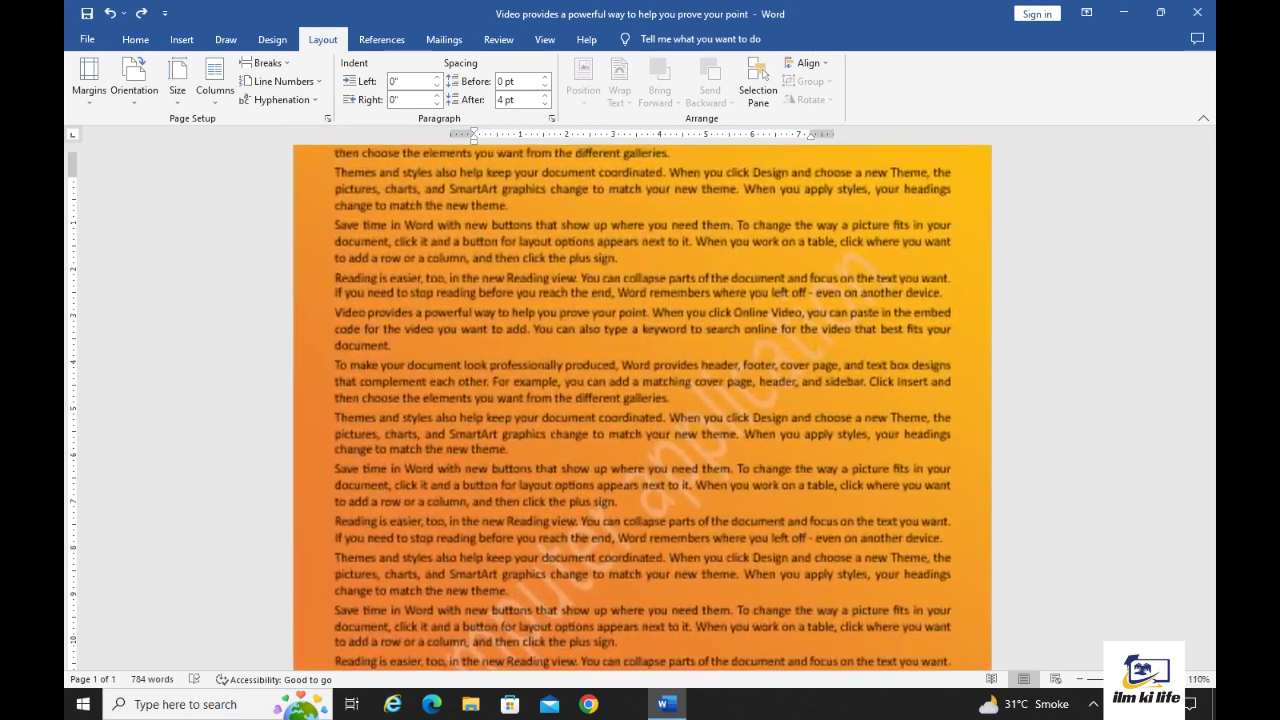
scroll(1056, 283, "up", 4)
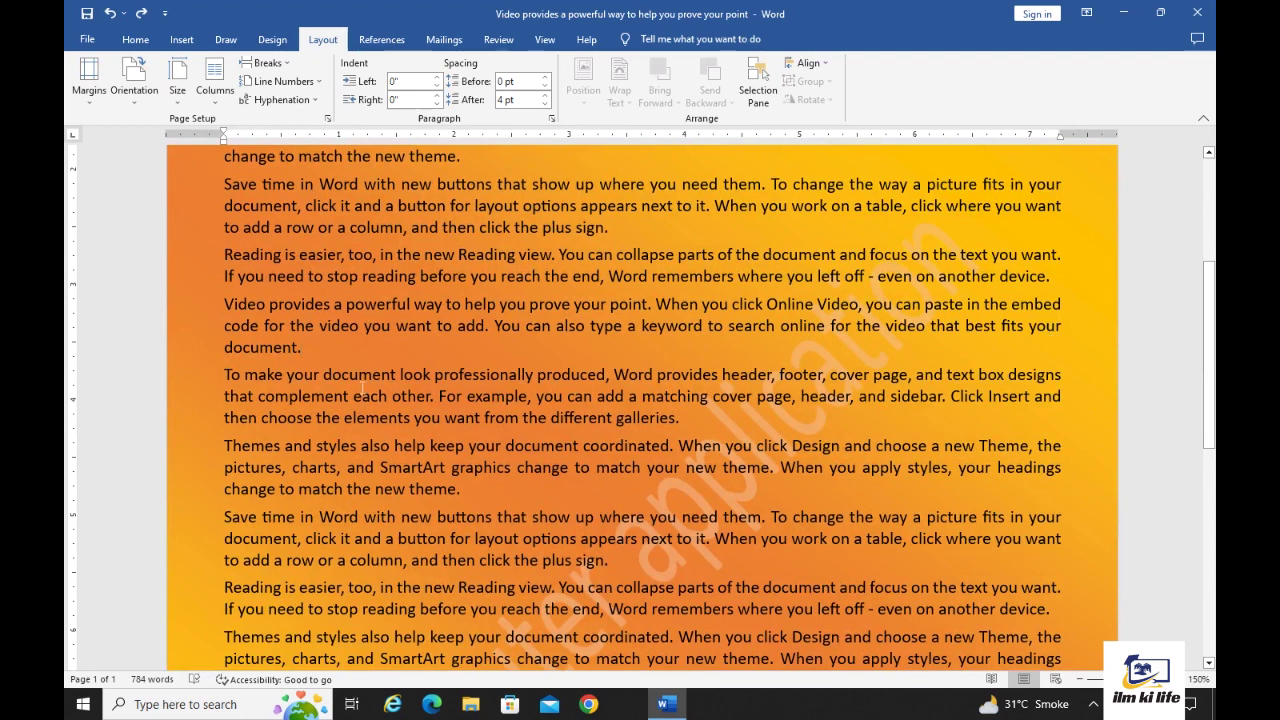
left_click(312, 102)
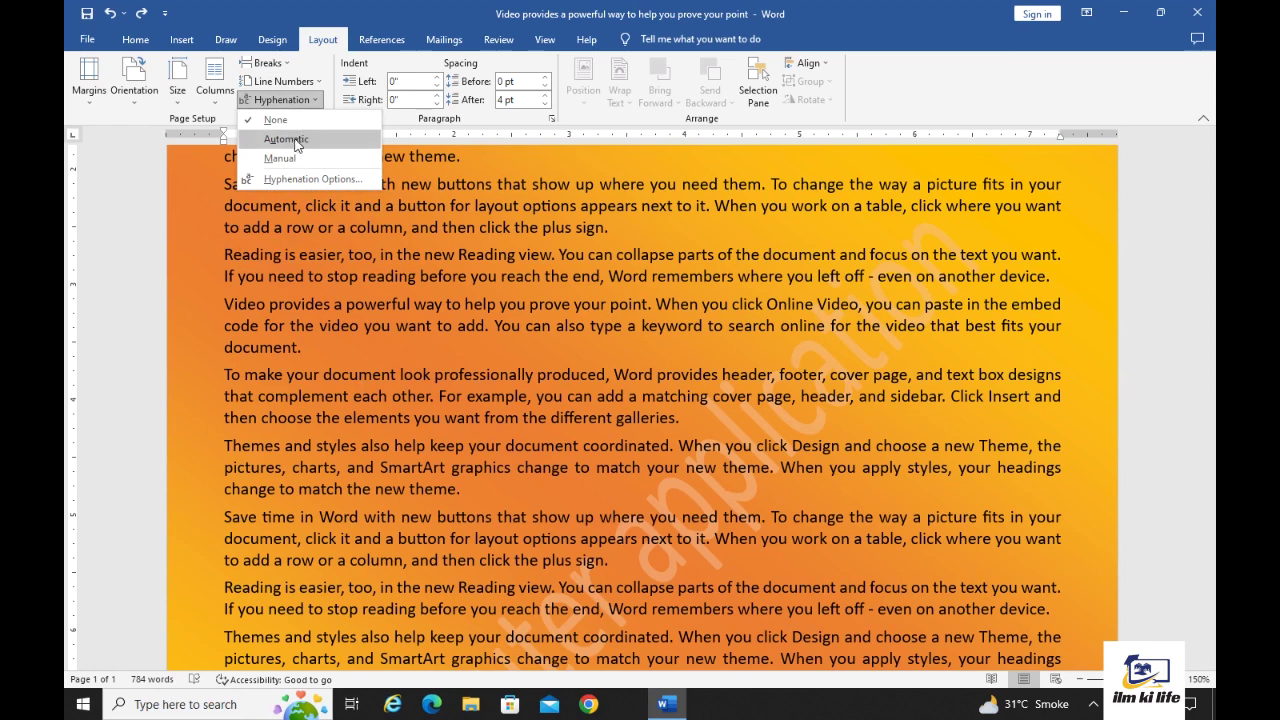
left_click(293, 140)
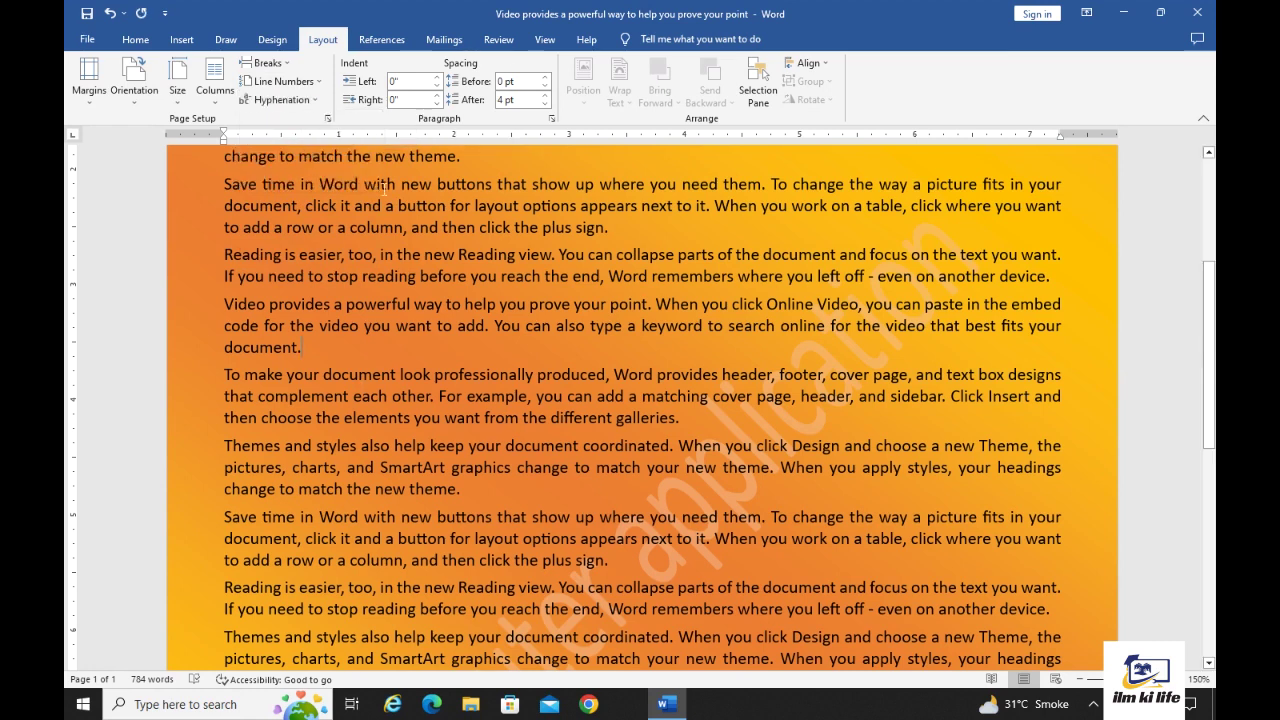
scroll(913, 412, "down", 15)
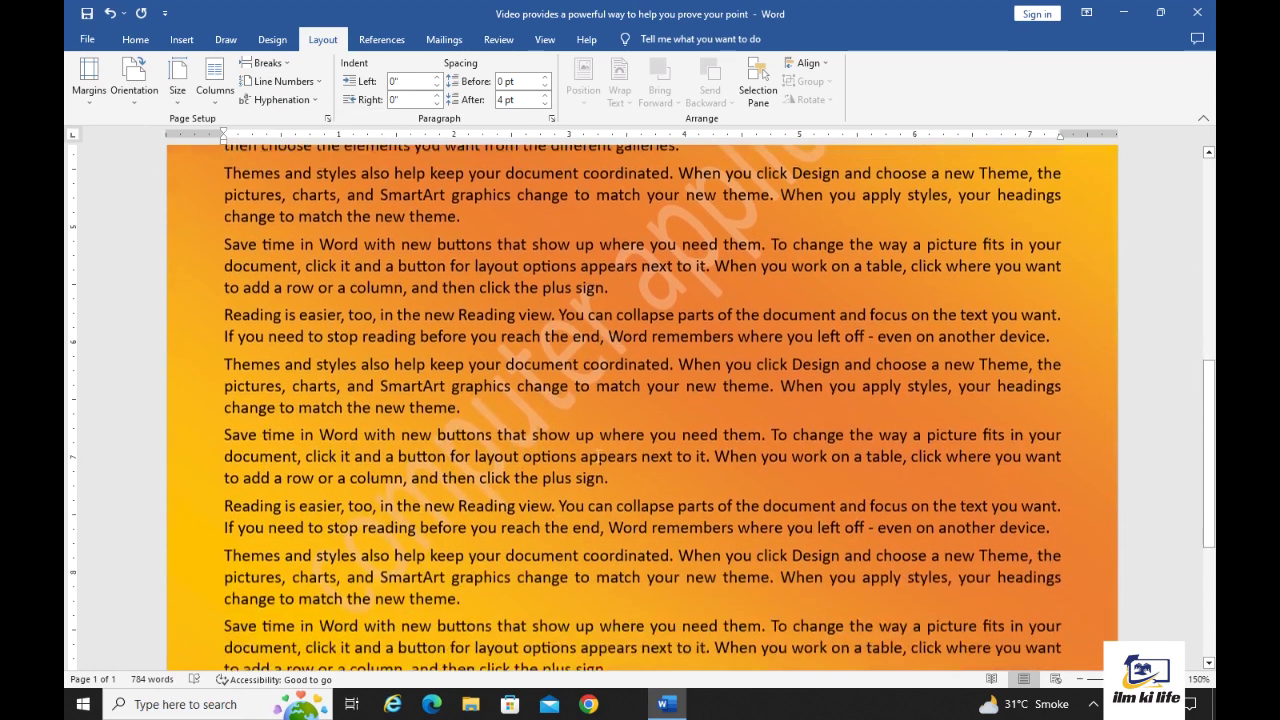
scroll(596, 460, "up", 15)
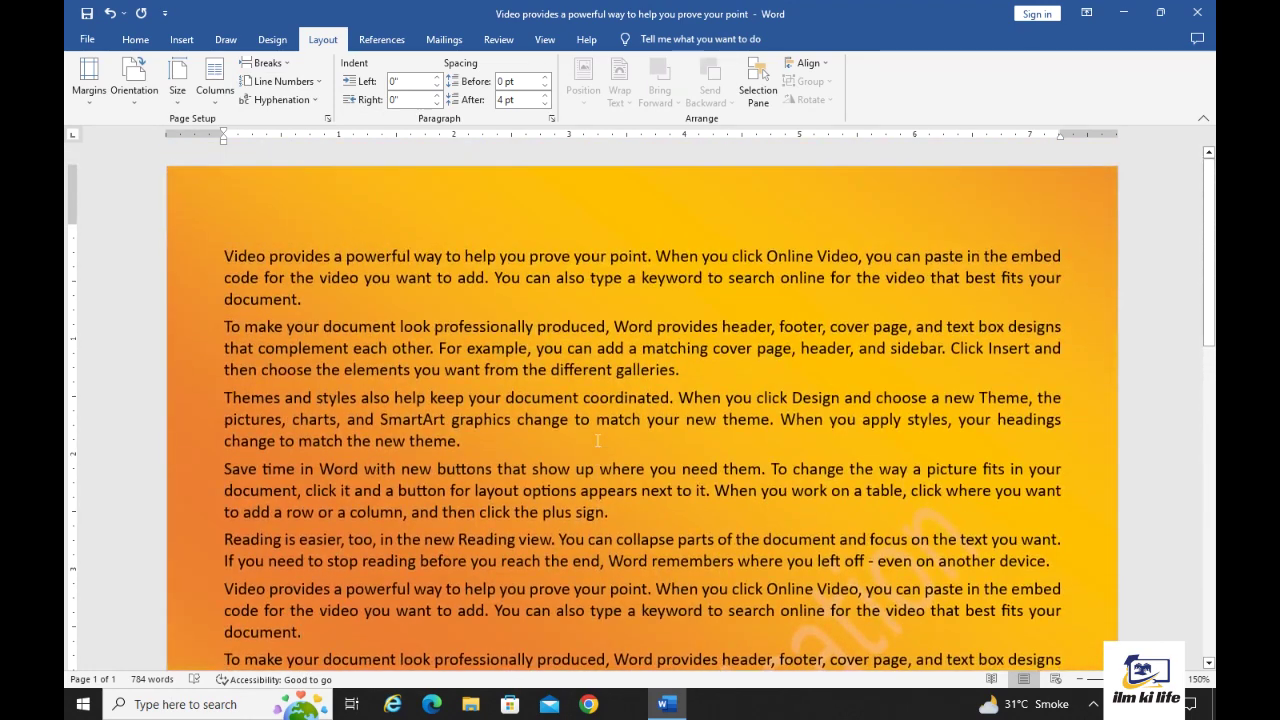
Step: Run manual hyphenation on the document and close the completion notice
left_click(297, 99)
left_click(296, 160)
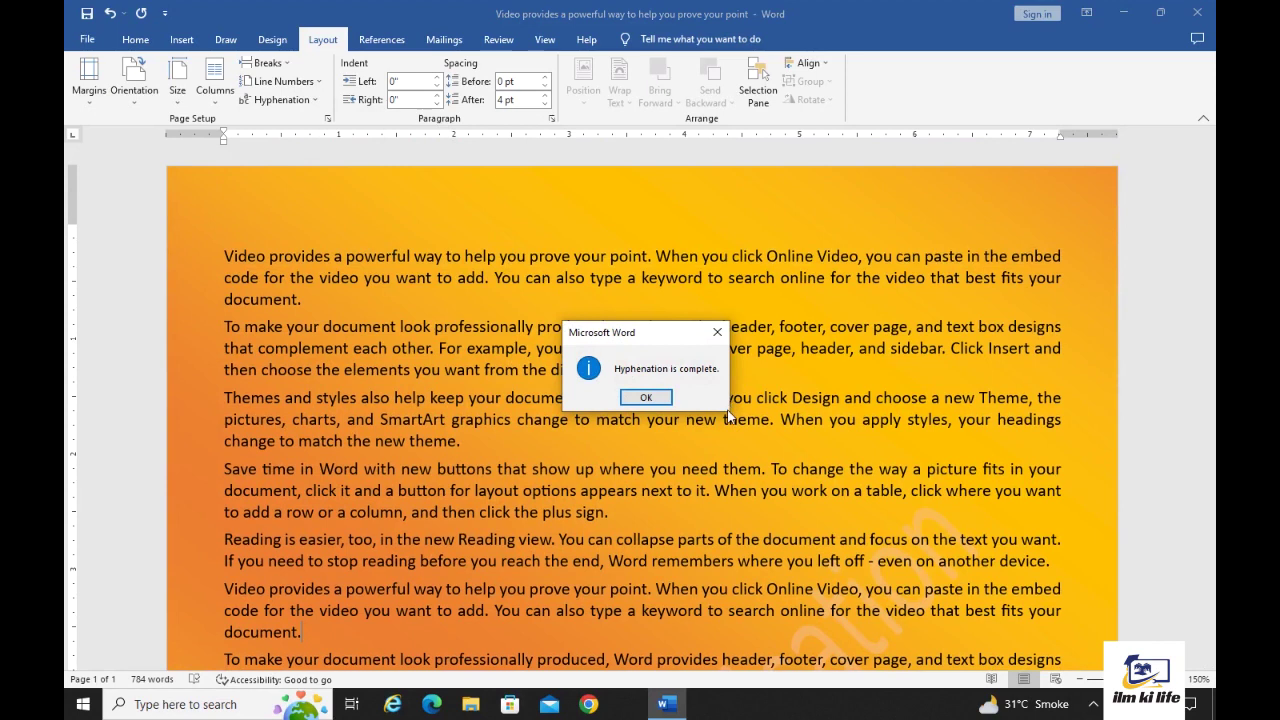
left_click(646, 397)
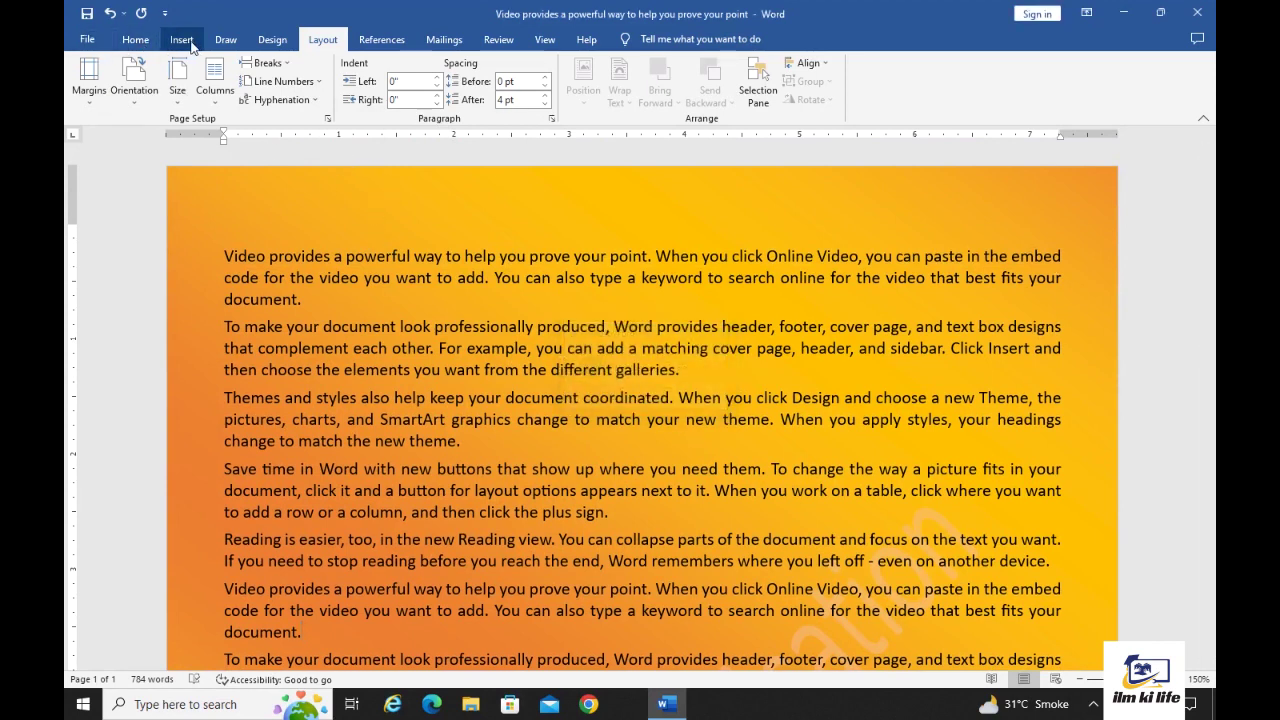
Step: Left-align all the text in the document and clear the selection
left_click(143, 40)
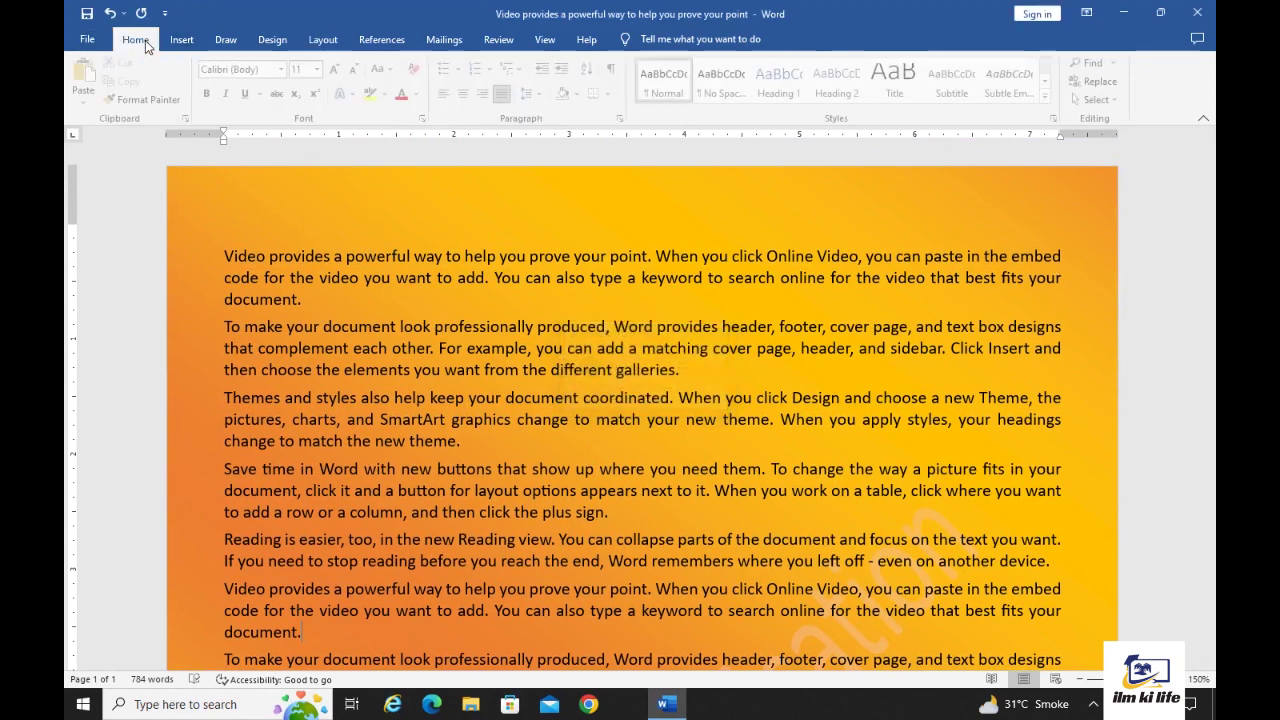
left_click(449, 94)
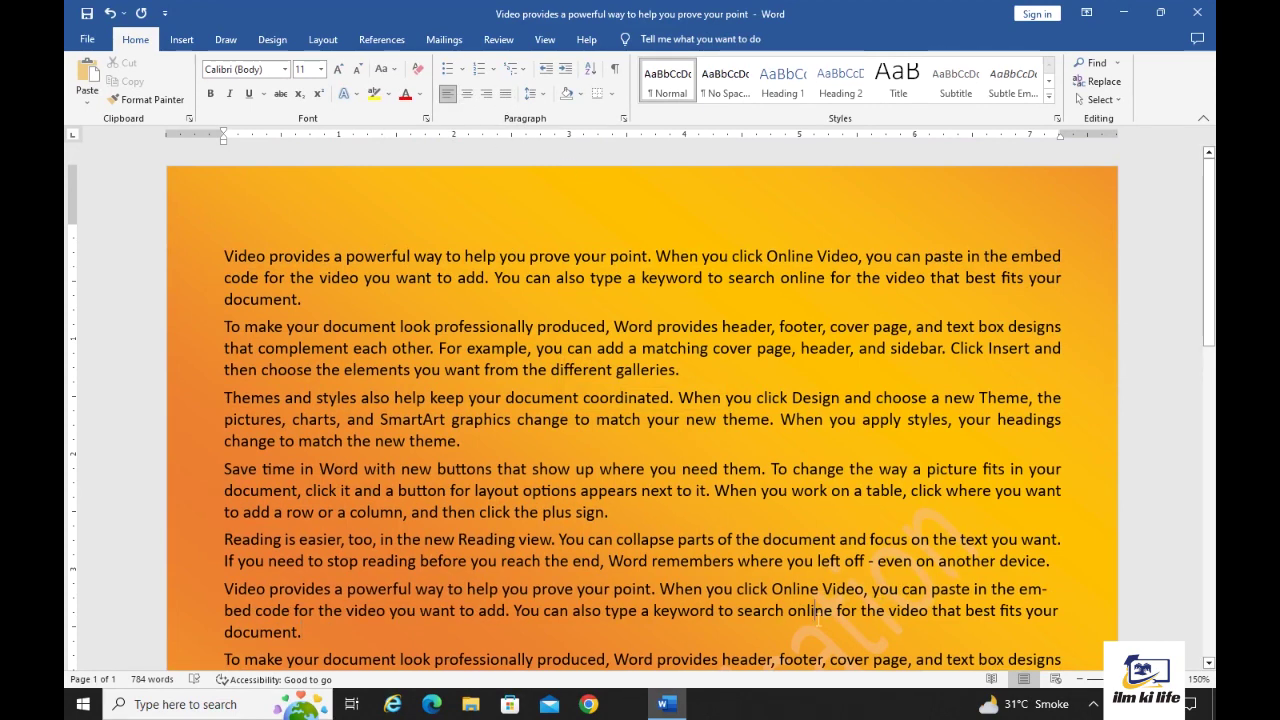
key("ctrl+a")
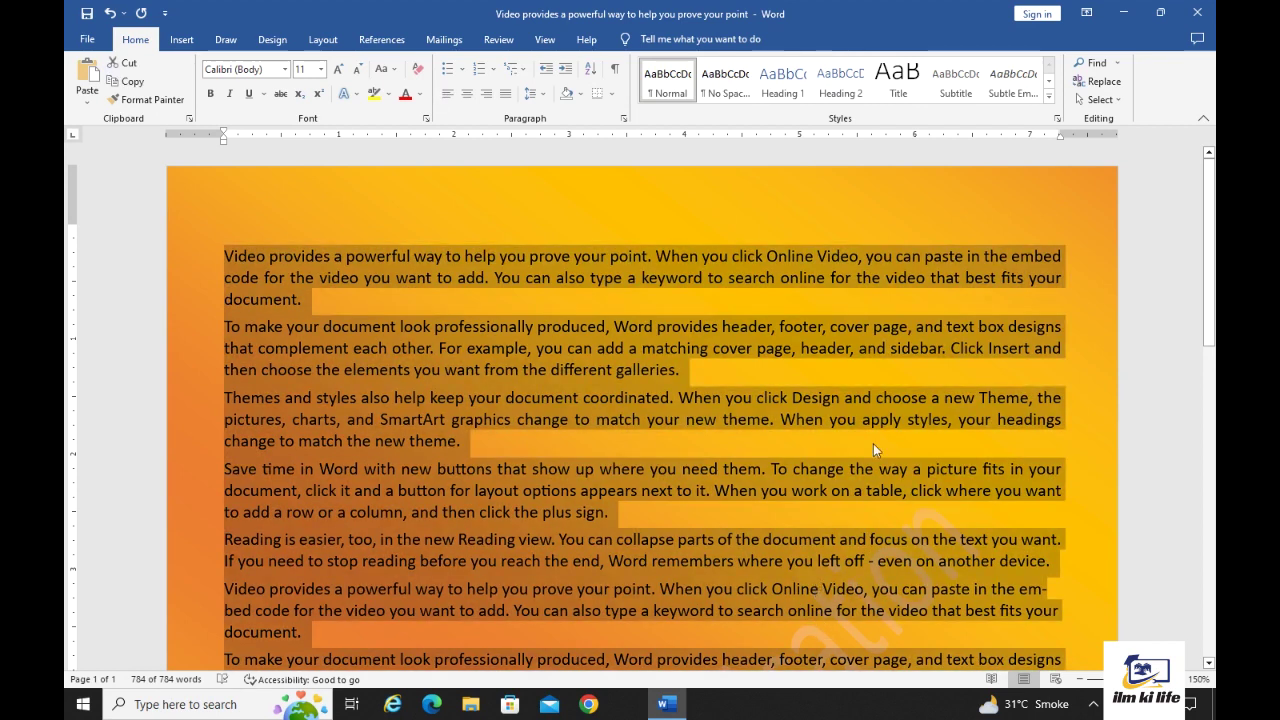
left_click(449, 94)
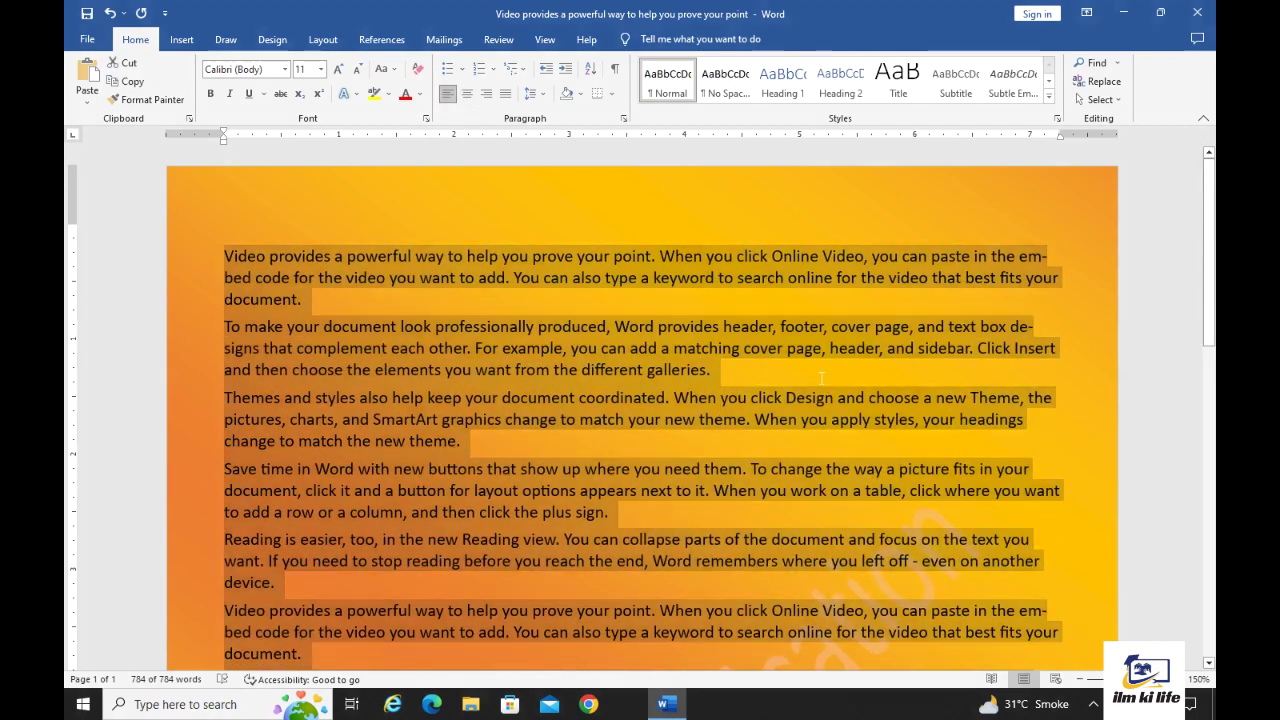
left_click(820, 378)
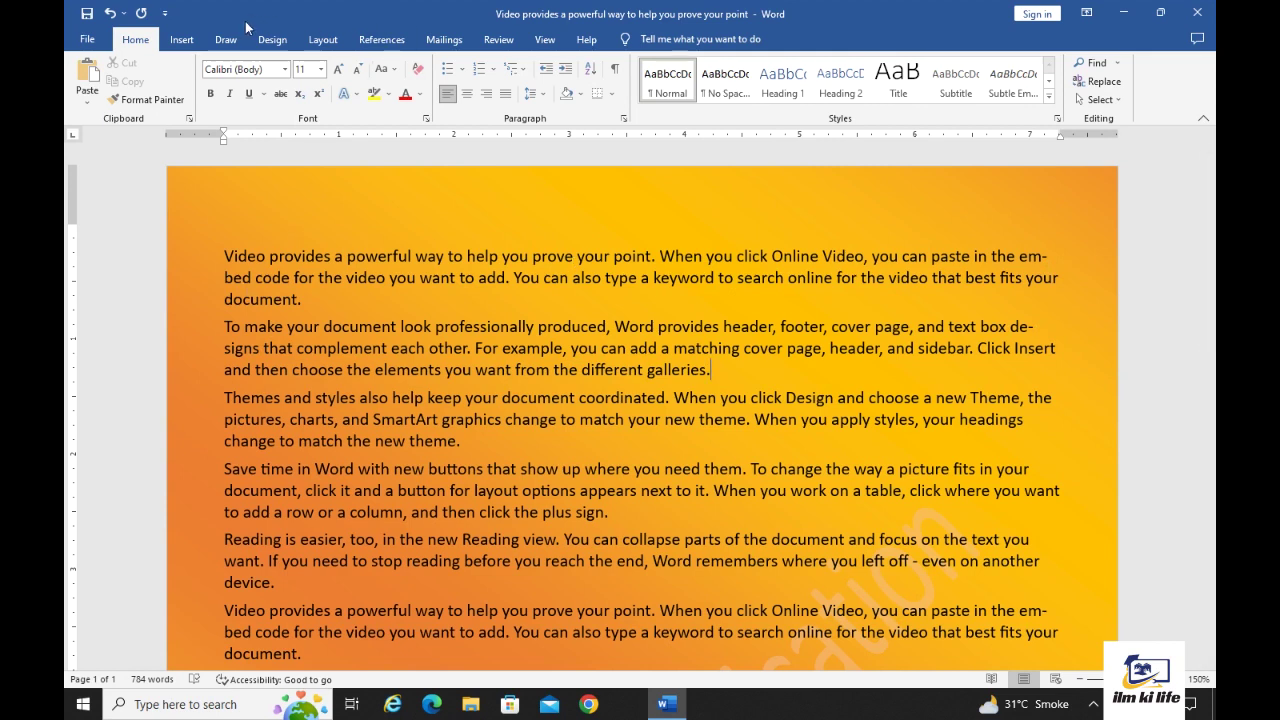
Step: Set the document's hyphenation to None and switch it back to Automatic
left_click(322, 39)
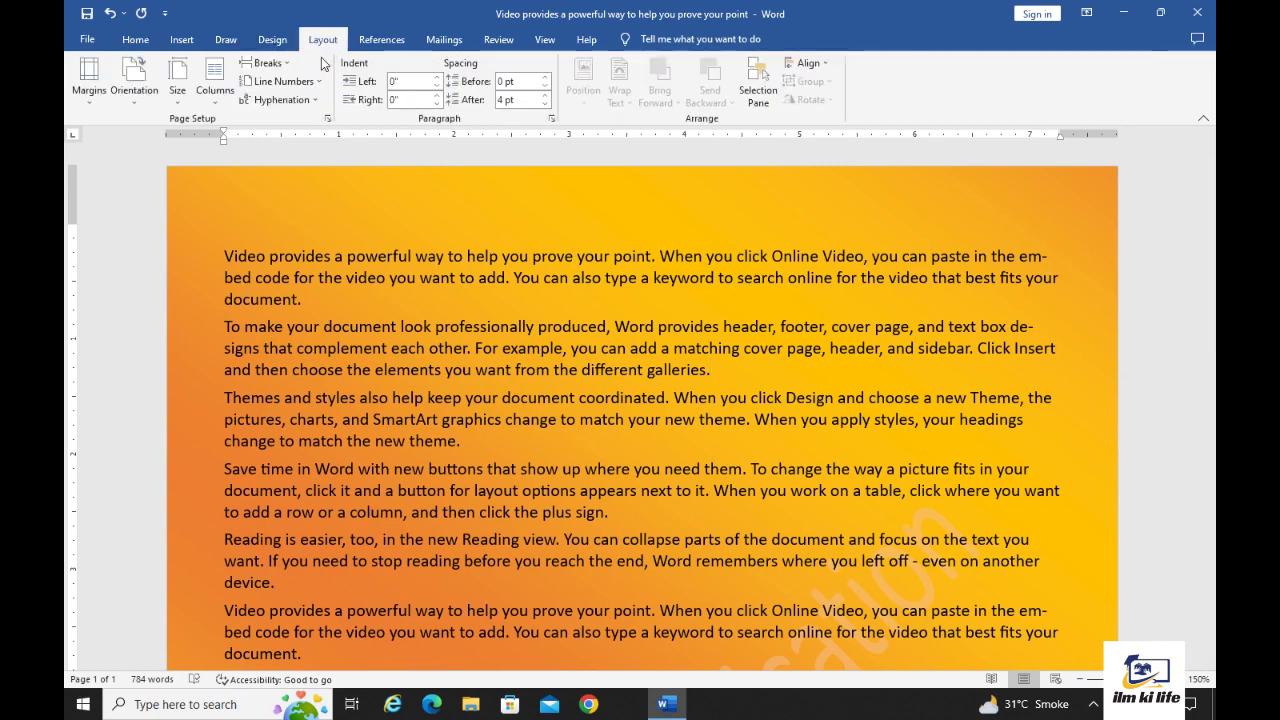
left_click(290, 100)
left_click(305, 125)
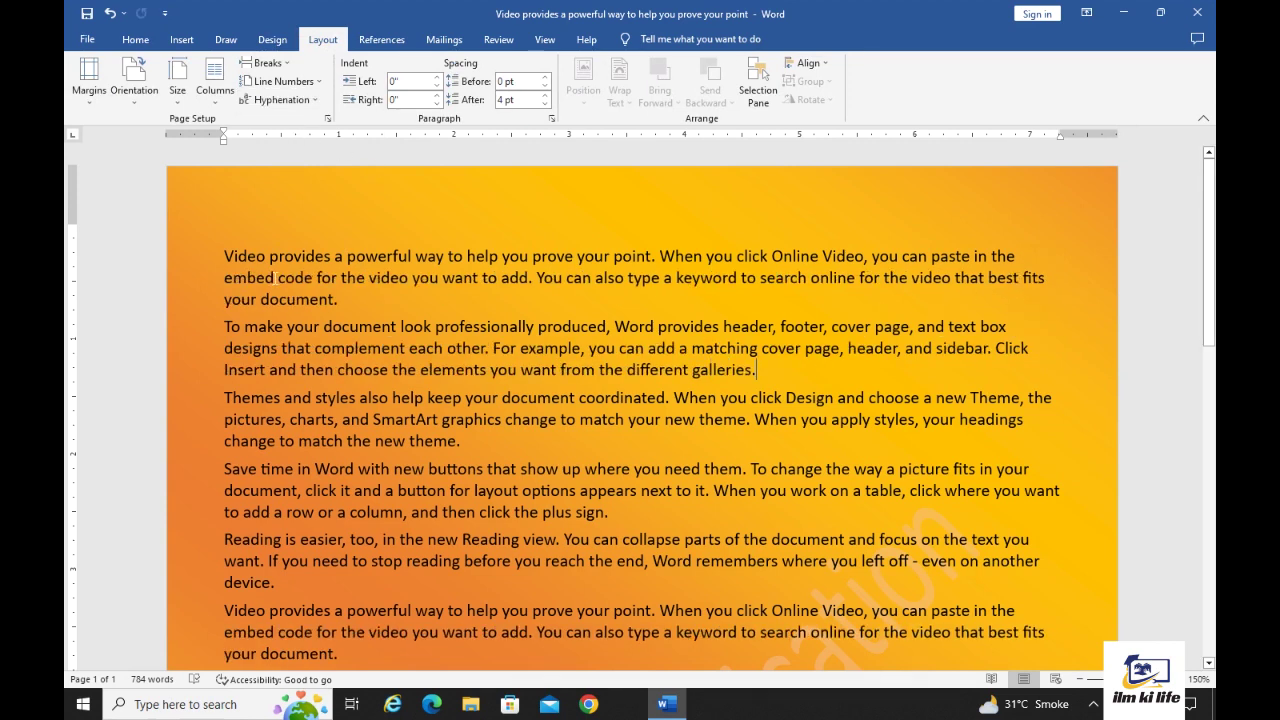
left_click(282, 100)
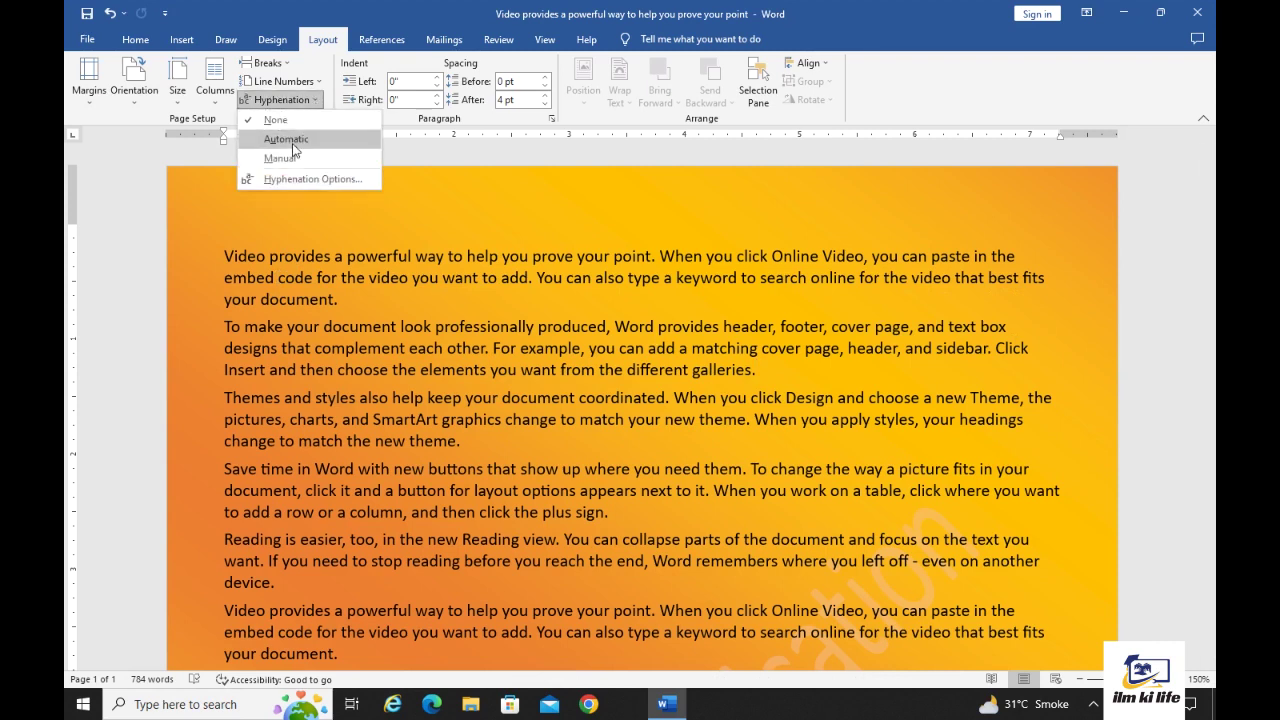
left_click(300, 142)
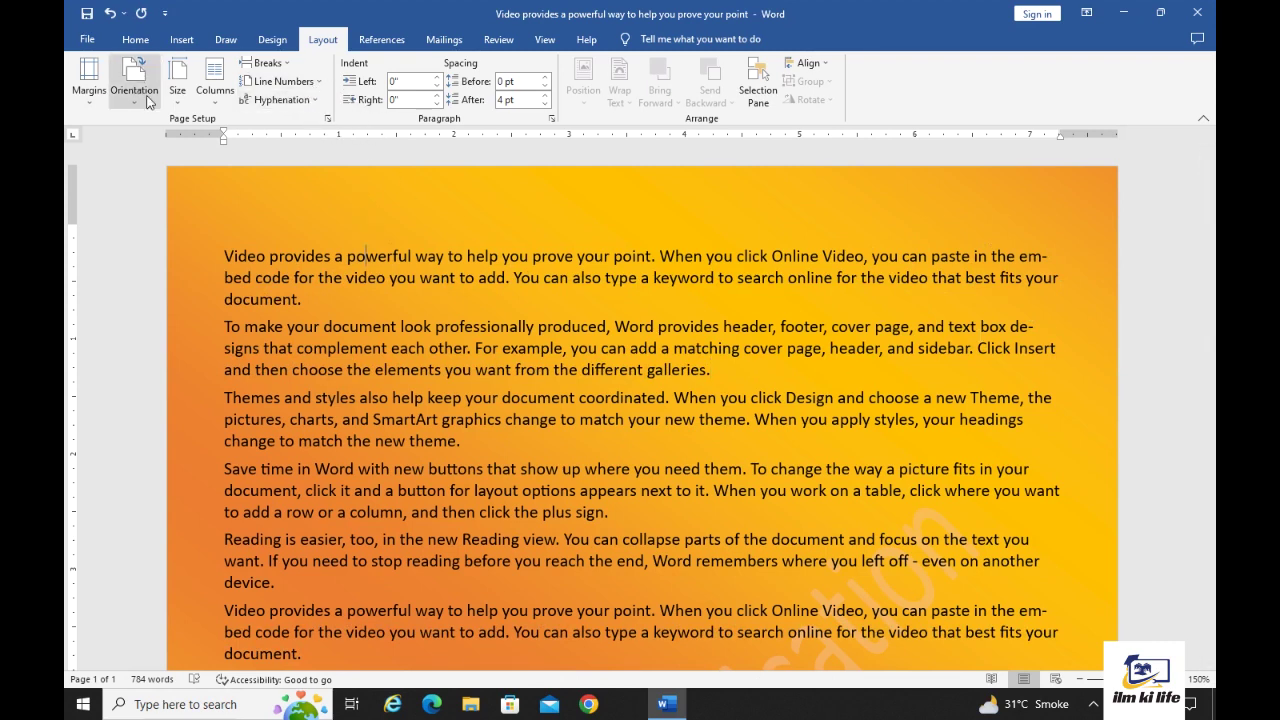
Step: Increase the left indent of the first paragraph and return it to 0"
left_click(439, 80)
left_click(439, 80)
left_click(439, 80)
left_click(439, 80)
left_click(440, 87)
left_click(440, 87)
left_click(440, 87)
left_click(440, 87)
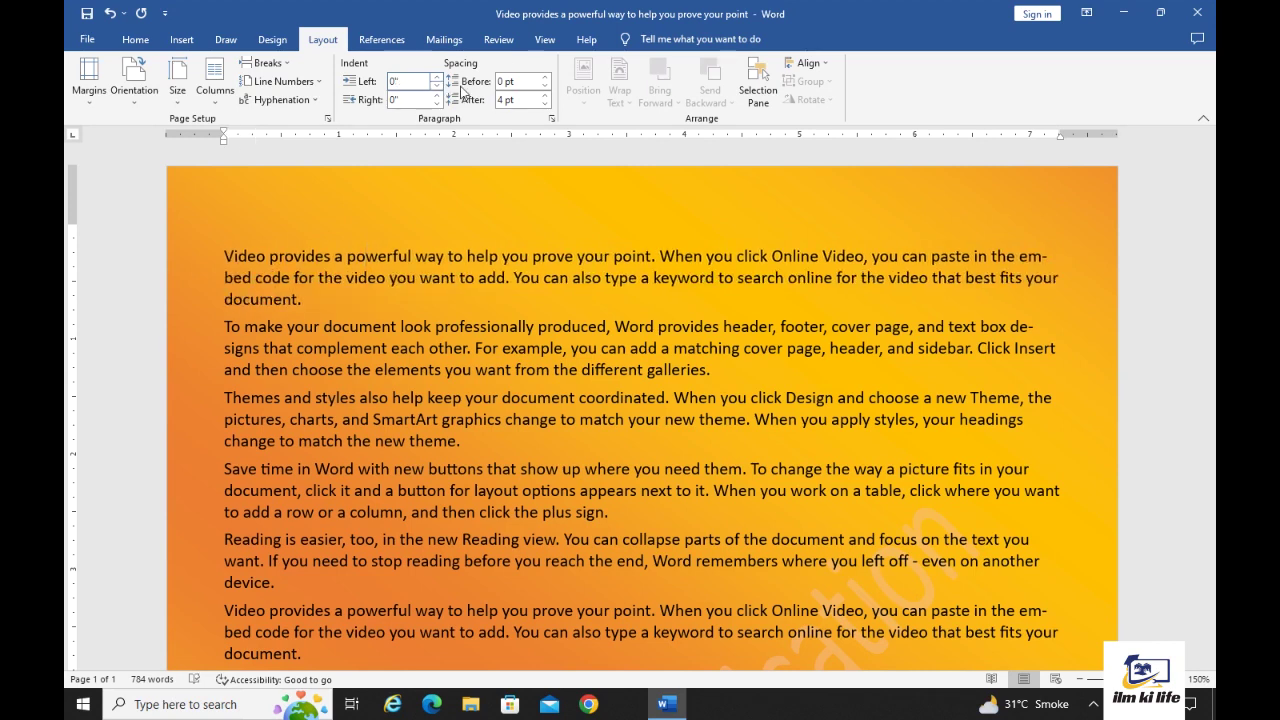
Step: Set the first paragraph's spacing to 24 pt before and 36 pt after
left_click(545, 77)
left_click(545, 77)
left_click(545, 77)
left_click(545, 77)
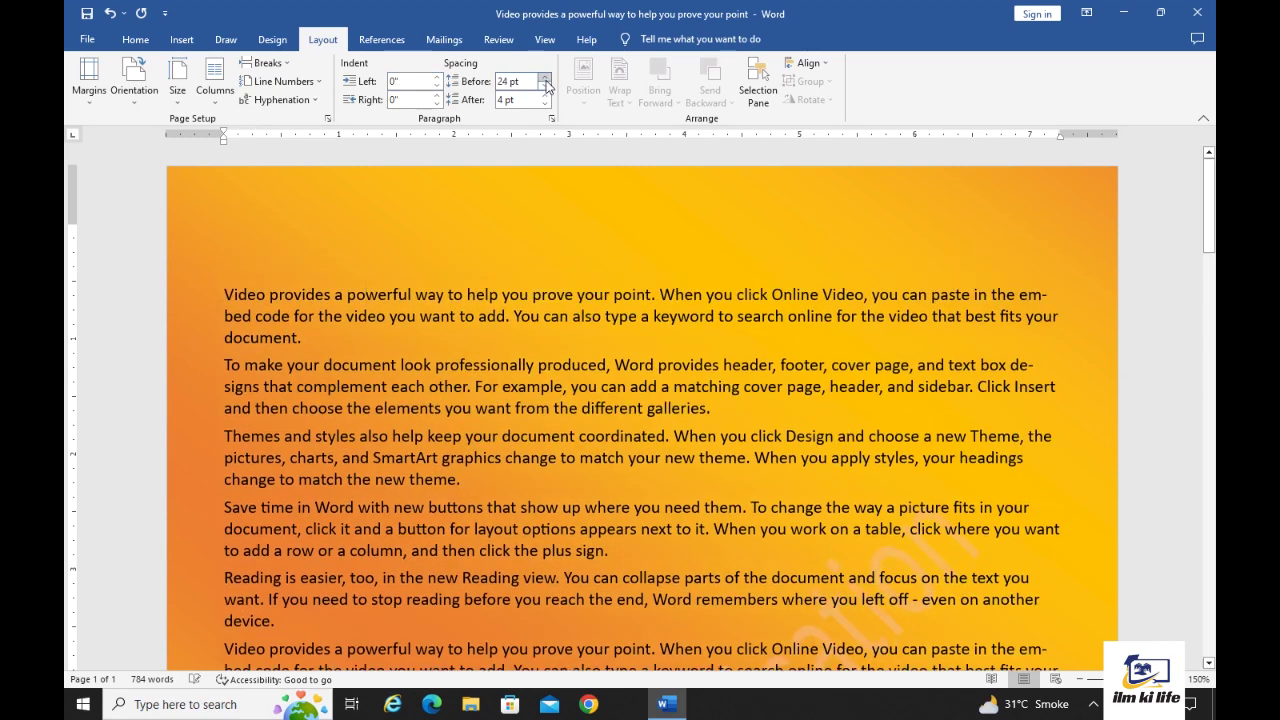
left_click(545, 95)
left_click(545, 95)
left_click(545, 95)
left_click(545, 95)
left_click(545, 95)
left_click(545, 95)
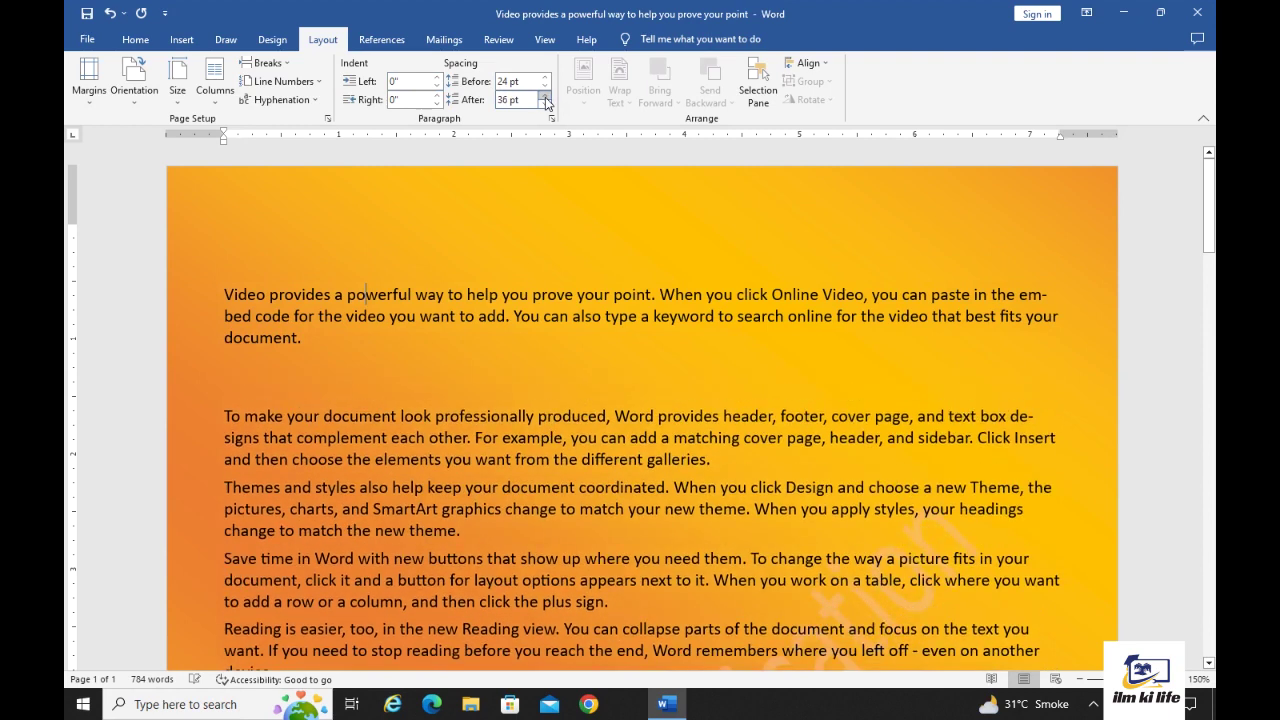
Step: Lower the first paragraph's spacing before and after to Auto
left_click(545, 104)
left_click(545, 104)
left_click(545, 104)
left_click(545, 104)
left_click(545, 104)
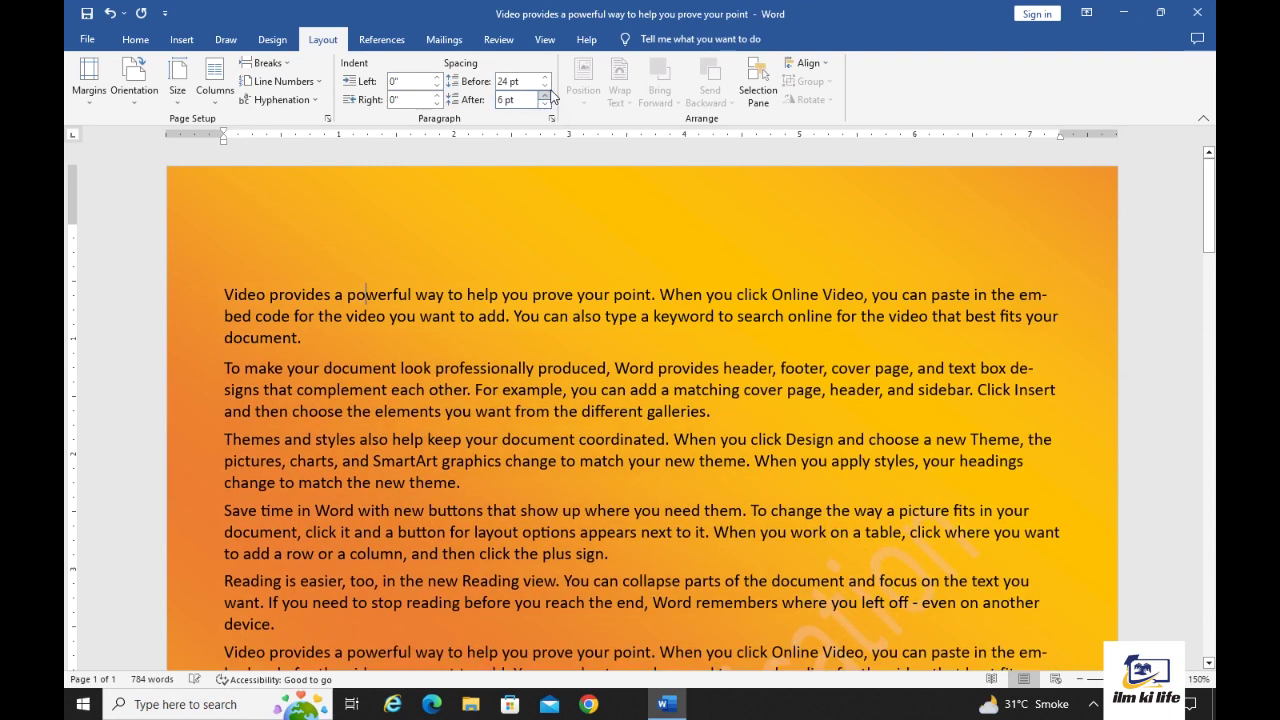
left_click(545, 86)
left_click(545, 86)
left_click(545, 86)
left_click(545, 86)
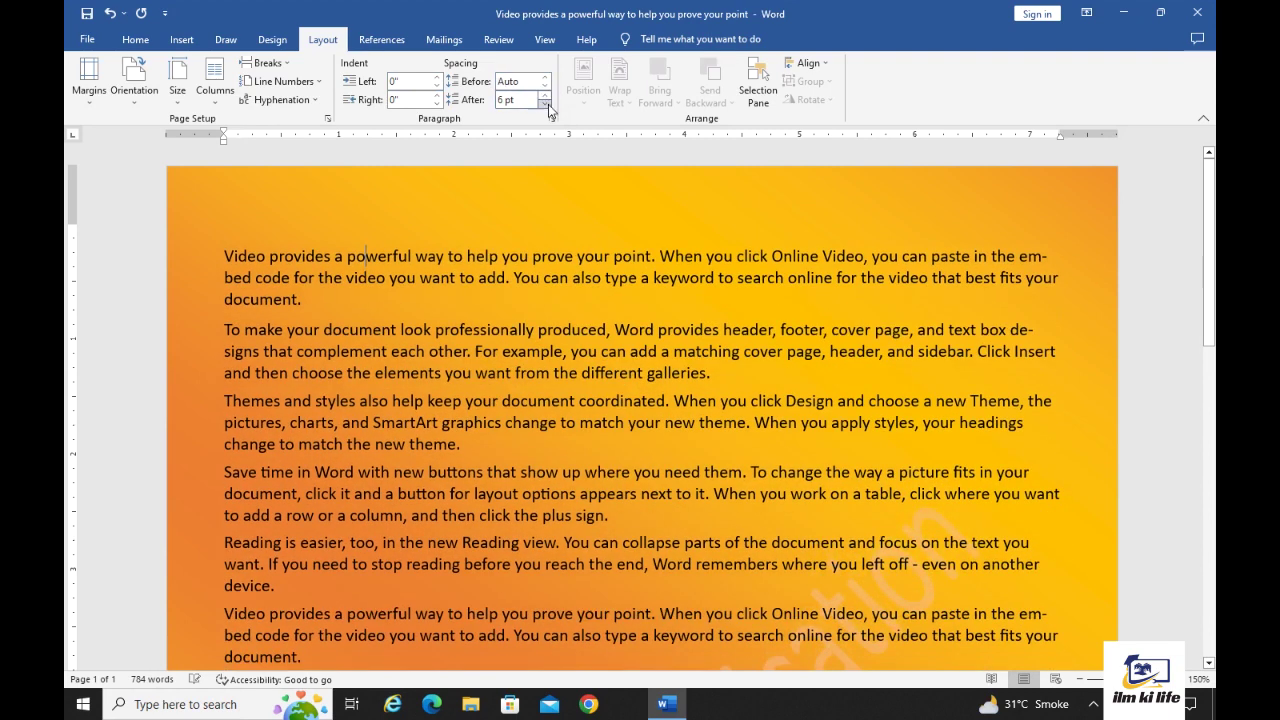
left_click(548, 104)
left_click(548, 104)
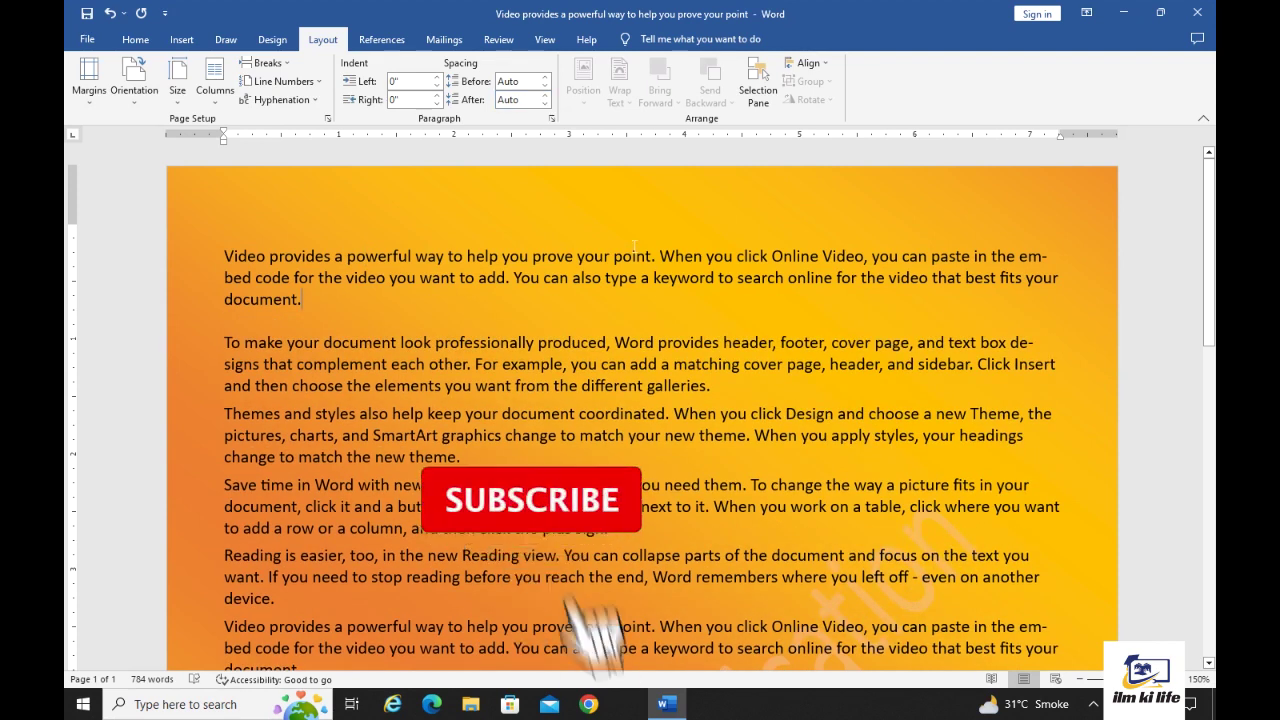